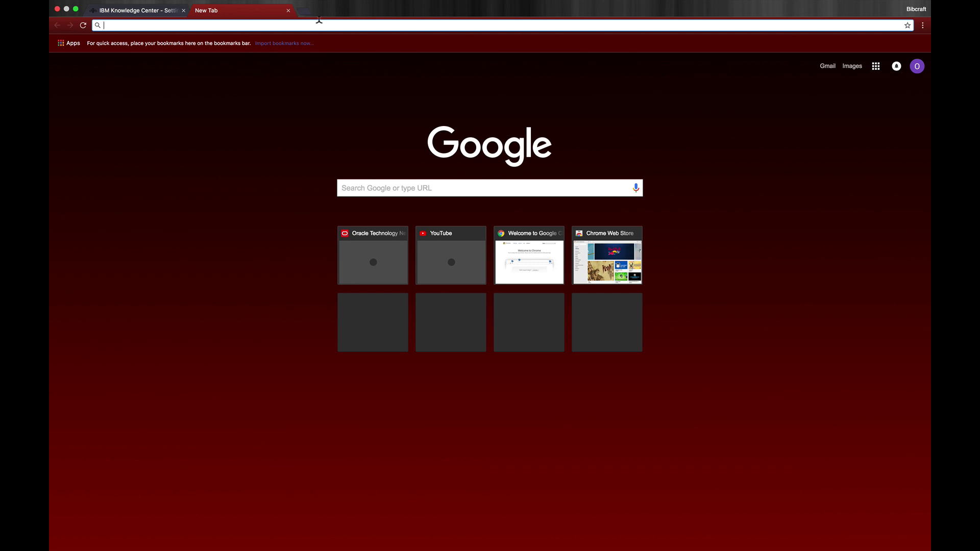
# Load otn.oracle.com and go to Prebuilt Developer VMs through the site's OTN menu.
pyautogui.write('http')
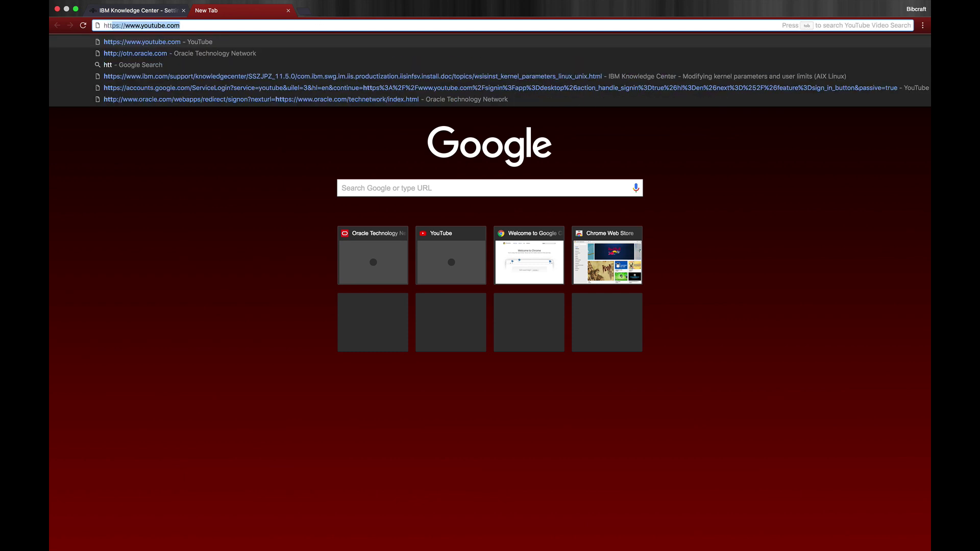
pyautogui.write('://otn.o')
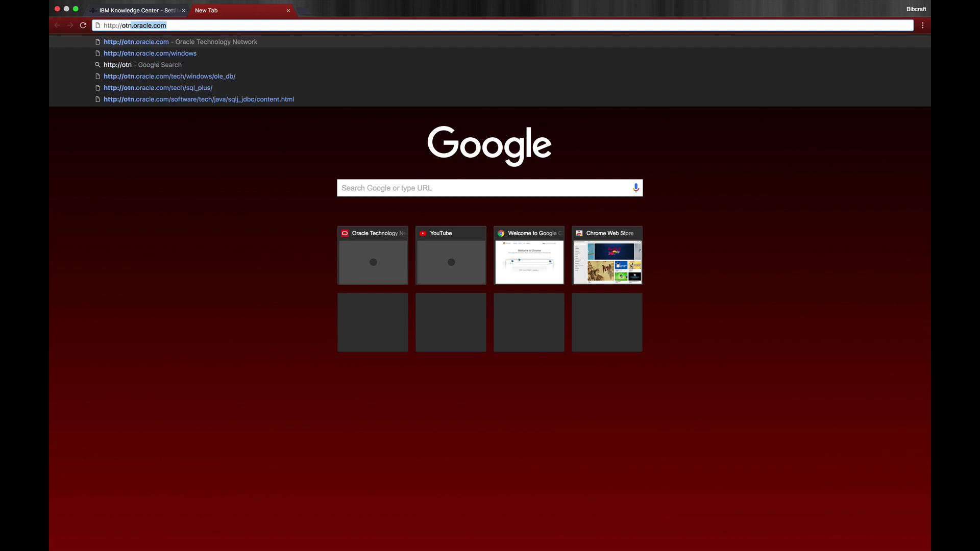
pyautogui.write('racle.co')
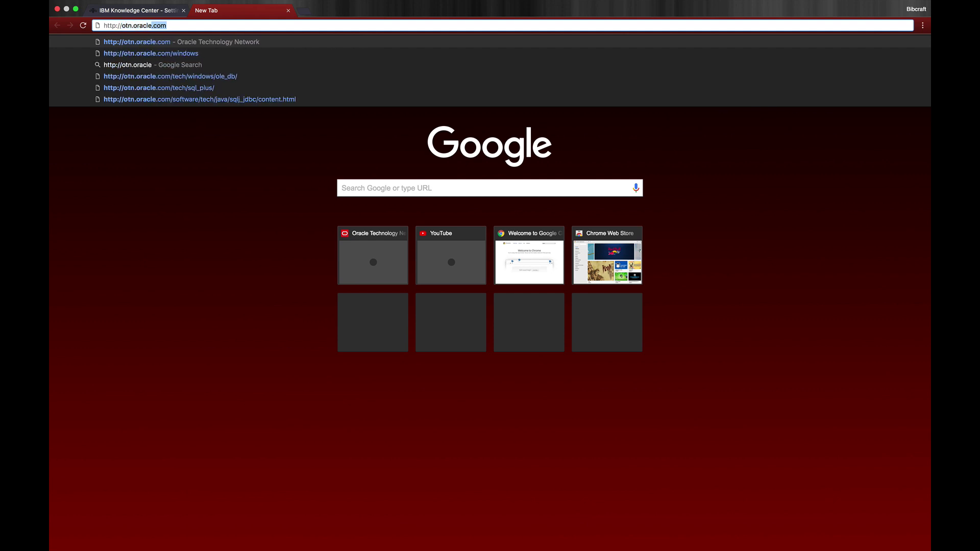
pyautogui.write('m')
pyautogui.press('Return')
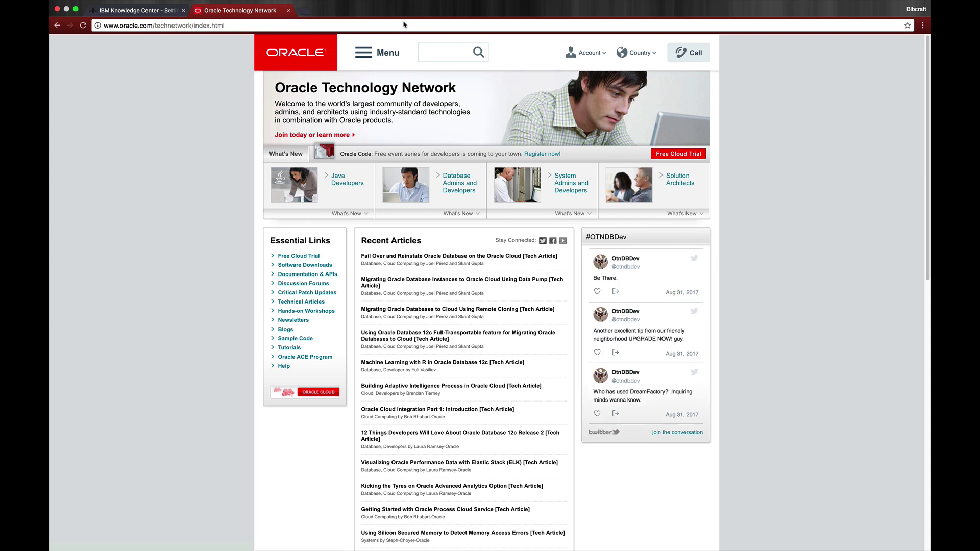
pyautogui.click(365, 53)
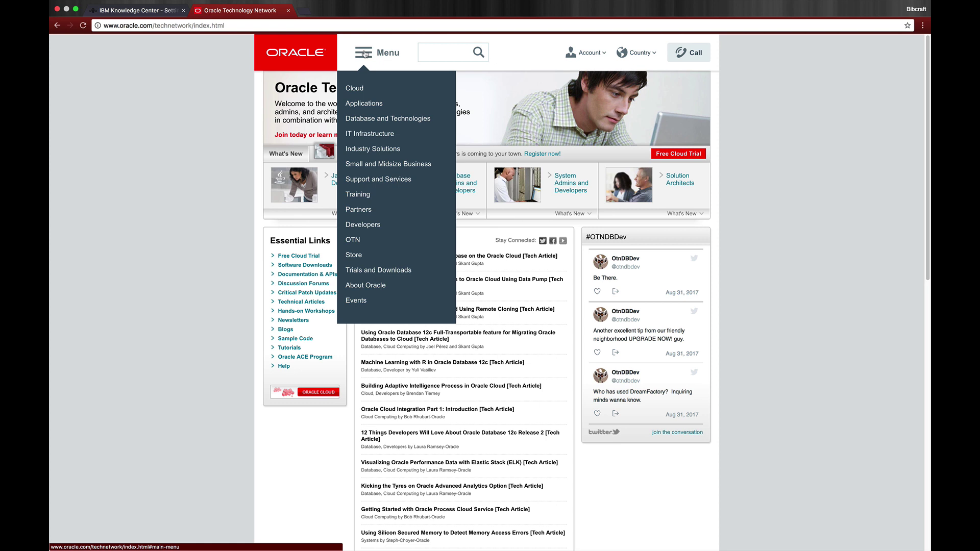
pyautogui.moveTo(580, 53)
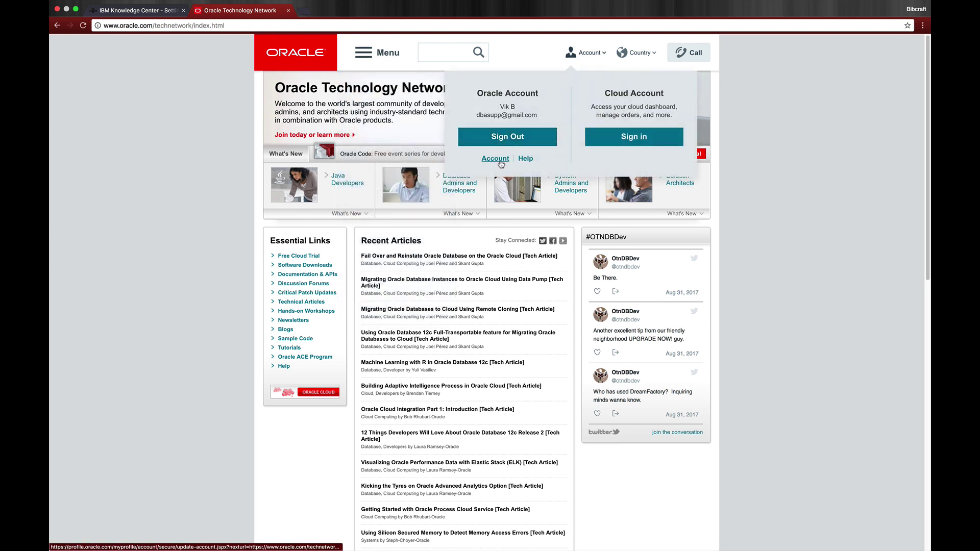
pyautogui.moveTo(361, 68)
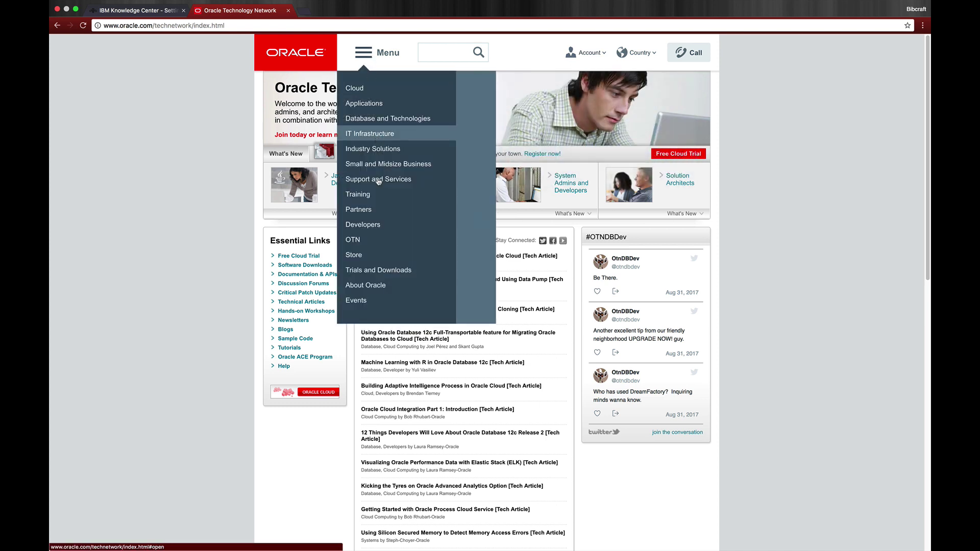
pyautogui.moveTo(378, 242)
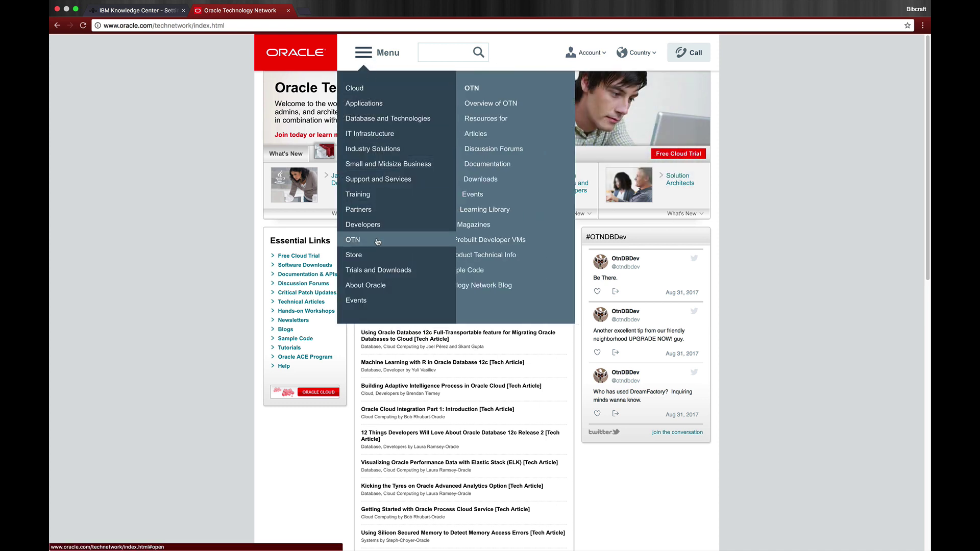
pyautogui.click(471, 240)
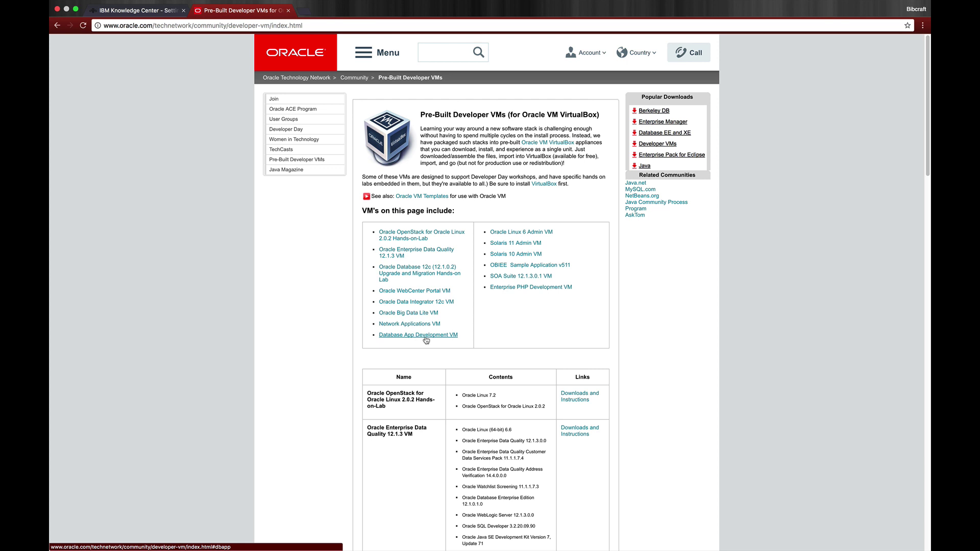
# Jump to the Database App Development VM entry on the Pre-Built Developer VMs page.
pyautogui.click(426, 339)
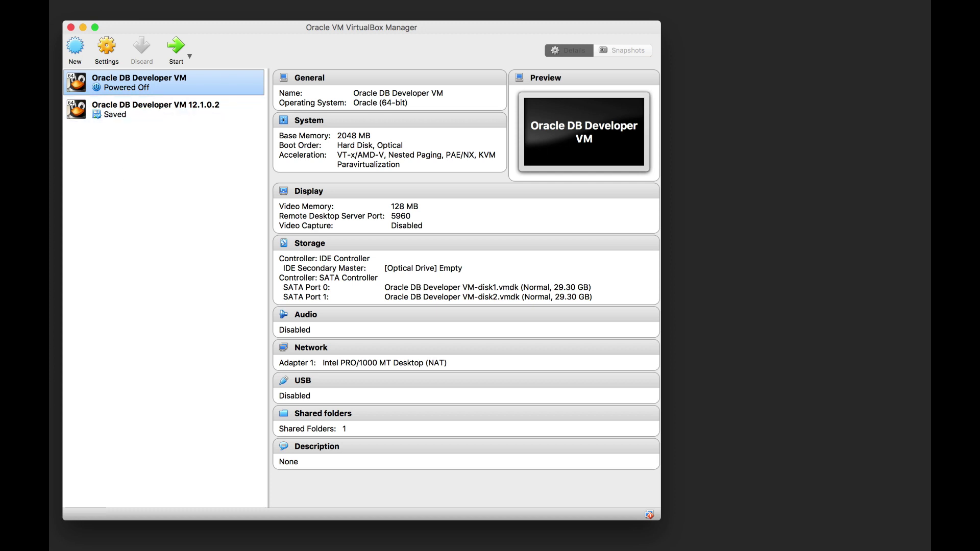
# Import the DeveloperDaysVM2017-06-13_01.ova appliance and accept its licence to create Oracle DB Developer VM_1.
pyautogui.click(84, 0)
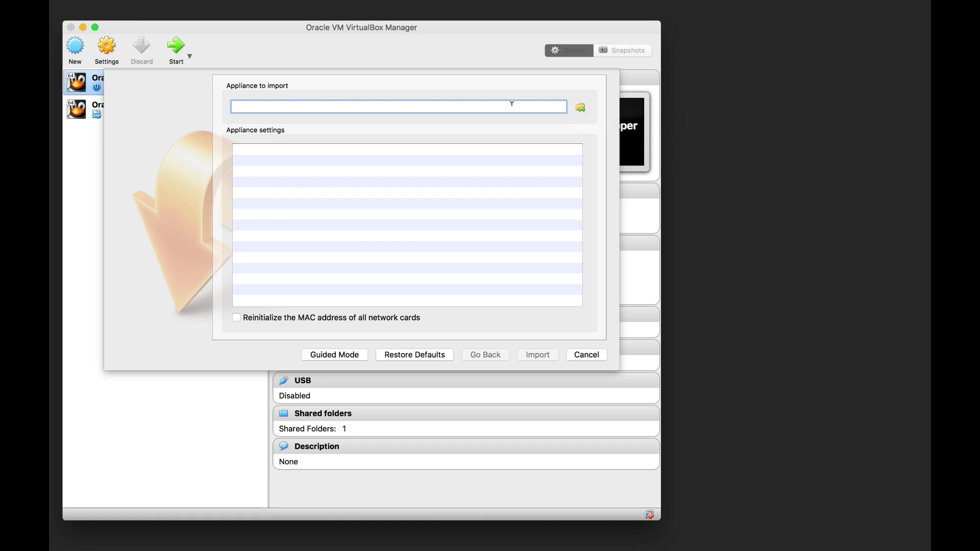
pyautogui.write('/Users/Vik/Downloads/Oracle/VM/DeveloperDaysVM2017-06-13_01.ova')
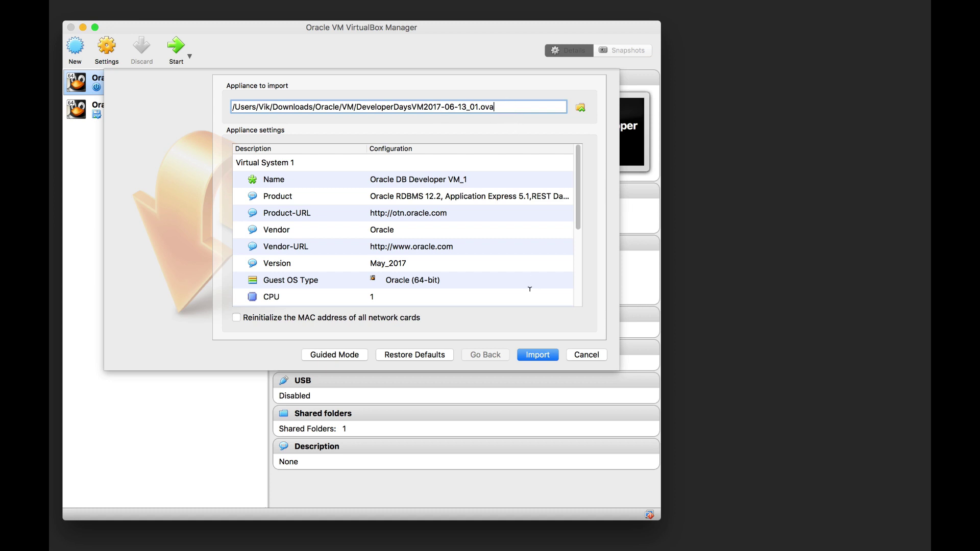
pyautogui.click(538, 353)
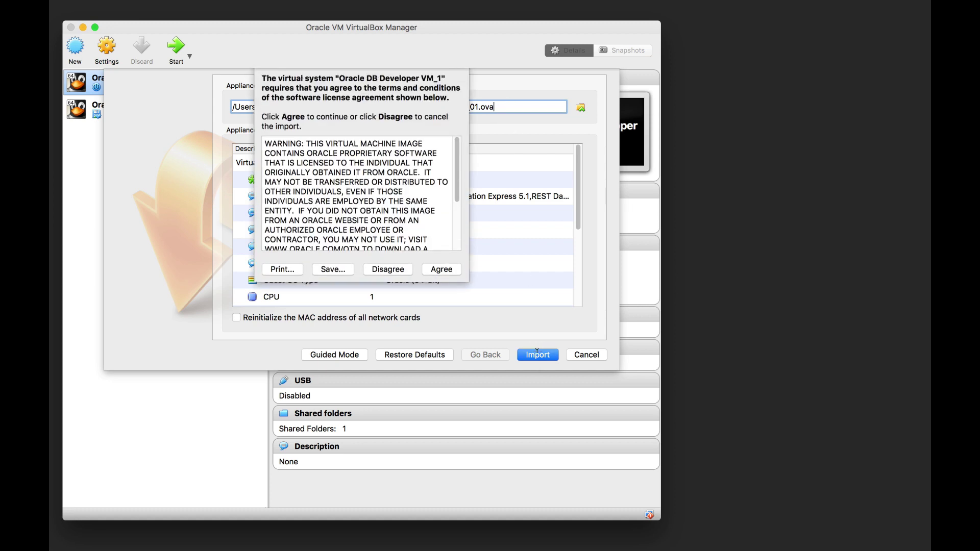
pyautogui.click(442, 272)
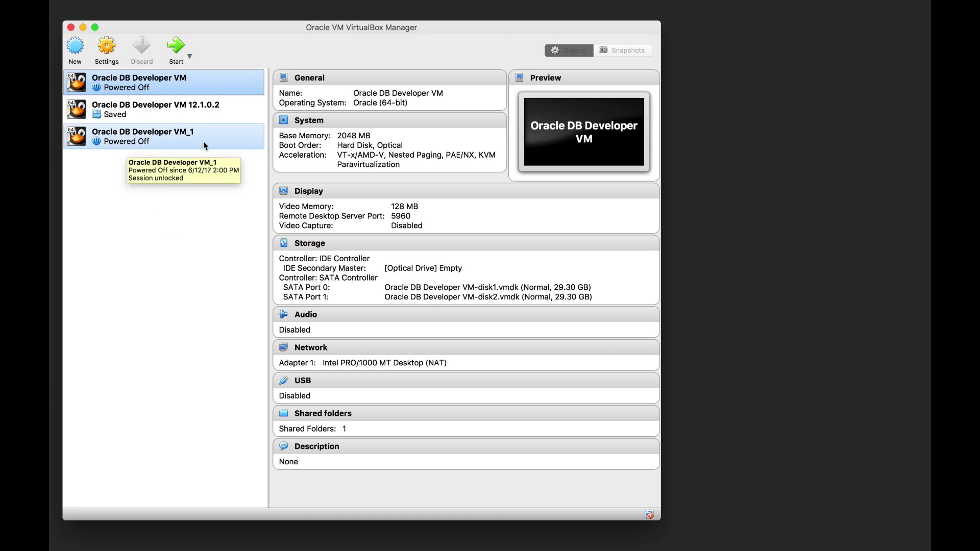
# Select Oracle DB Developer VM_1 to see its 2048 MB memory, two 29.30 GB disks and NAT adapter.
pyautogui.click(166, 140)
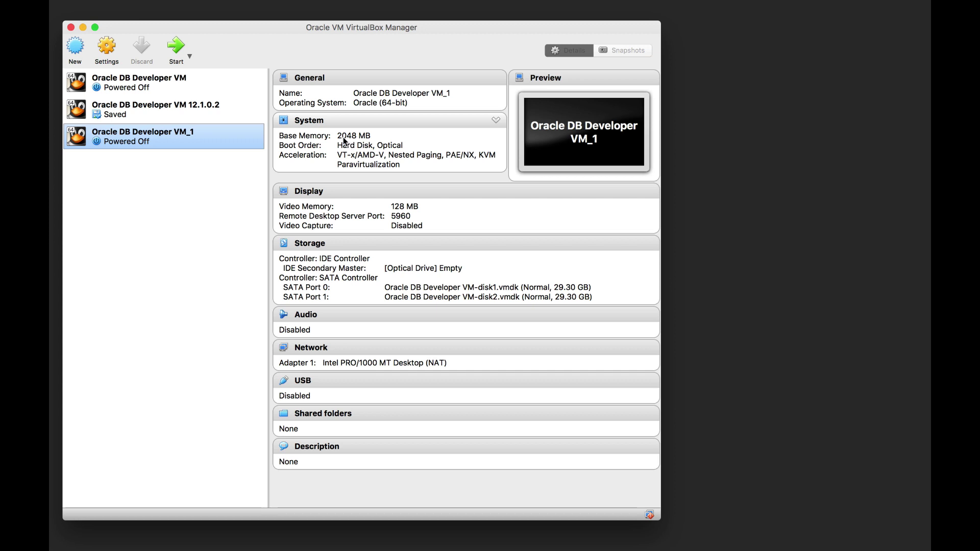
# In VM_1's System settings, change base memory from 2048 to 6144 MB and processors to 2.
pyautogui.click(313, 122)
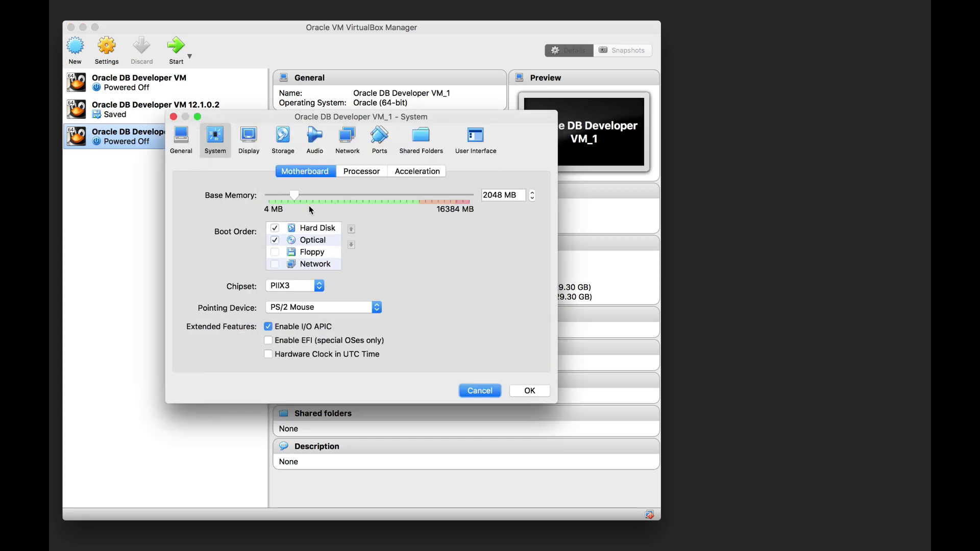
pyautogui.click(499, 194)
pyautogui.doubleClick(498, 195)
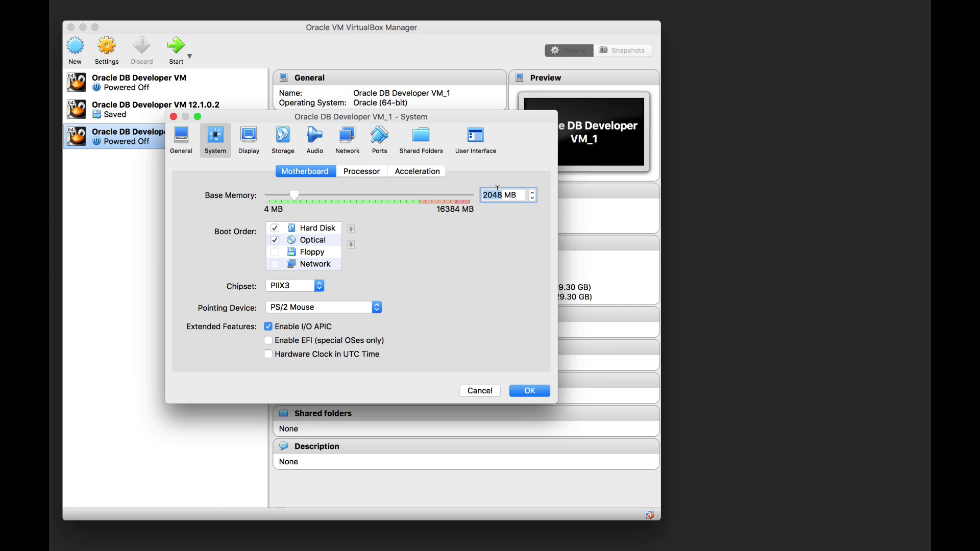
pyautogui.write('6144')
pyautogui.click(355, 174)
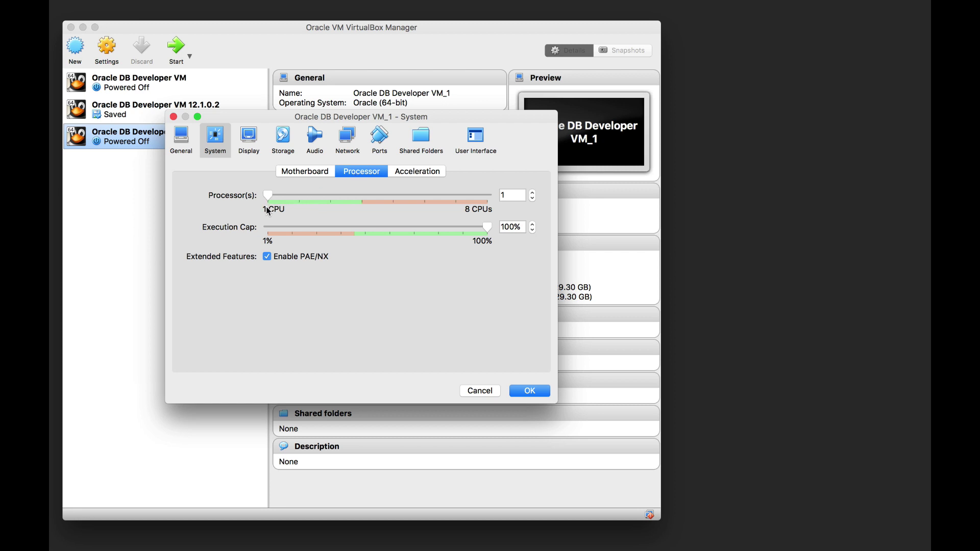
pyautogui.click(533, 193)
pyautogui.click(534, 391)
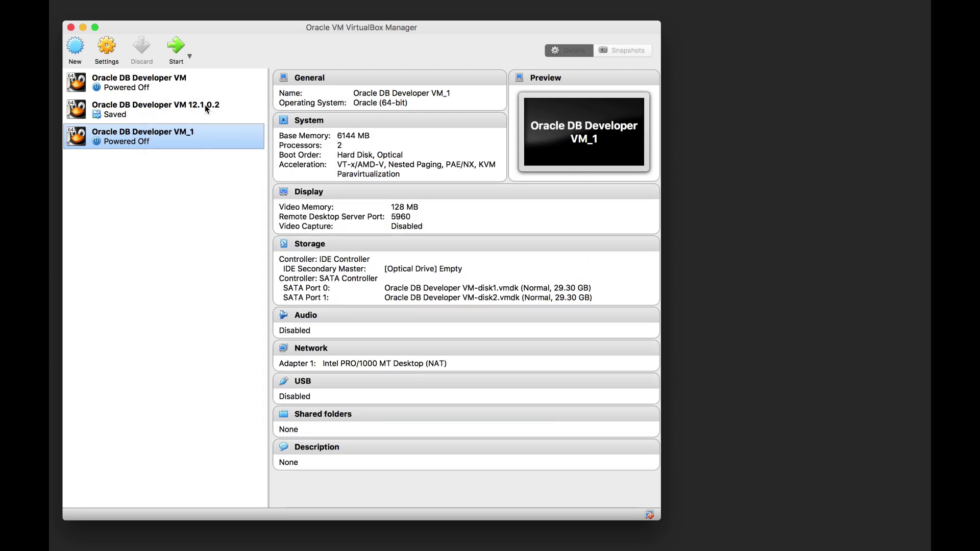
# Select Oracle DB Developer VM_1 and boot it with the Start button.
pyautogui.keyDown('super'); pyautogui.click(198, 84); pyautogui.keyUp('super')
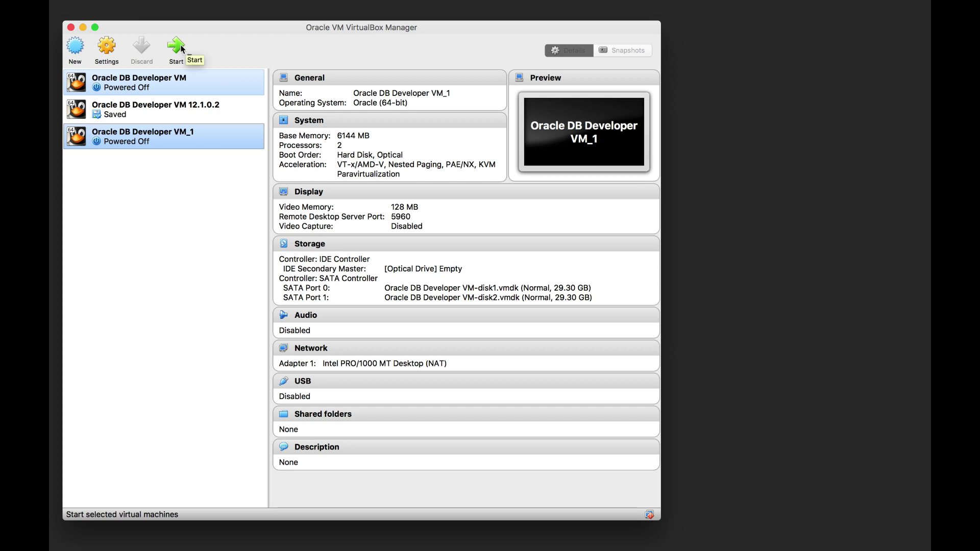
pyautogui.click(180, 45)
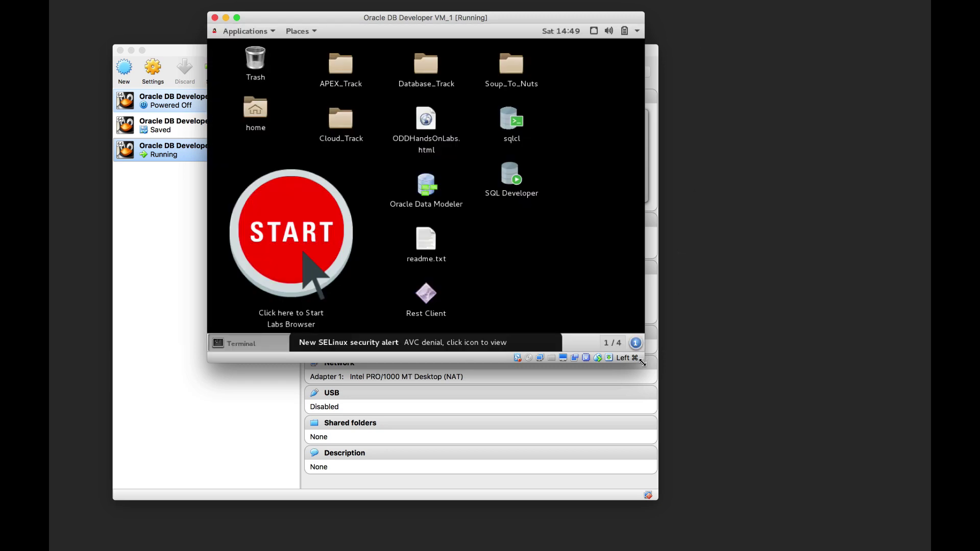
# Enlarge the VM console window and switch the guest display to fullscreen.
pyautogui.moveTo(643, 362); pyautogui.dragTo(797, 436)
pyautogui.press('super+f')
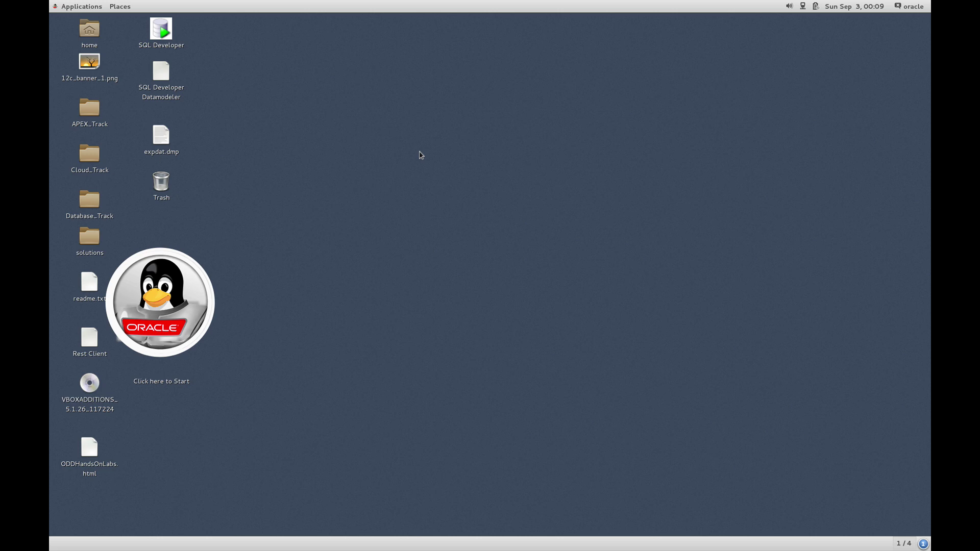
# Open a terminal in the Desktop folder from the desktop's context menu and enlarge it.
pyautogui.rightClick(363, 157)
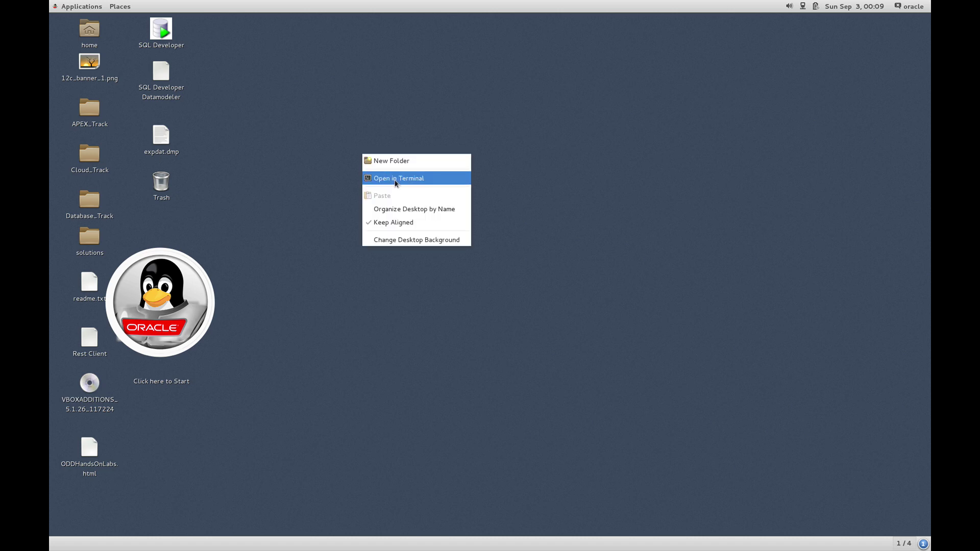
pyautogui.click(396, 179)
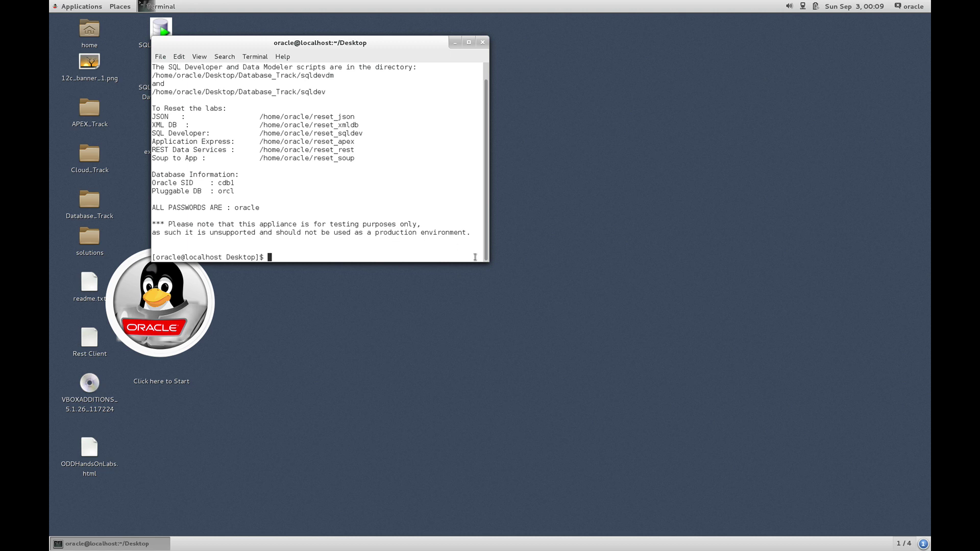
pyautogui.moveTo(482, 260); pyautogui.dragTo(518, 363)
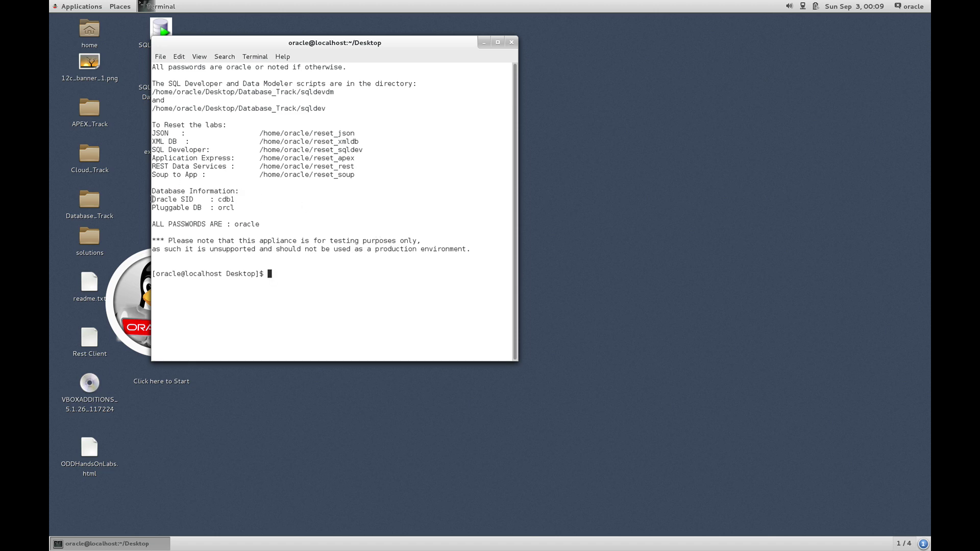
# Highlight the Oracle SID cdb1 line, then the Pluggable DB orcl line.
pyautogui.moveTo(153, 200); pyautogui.dragTo(242, 199)
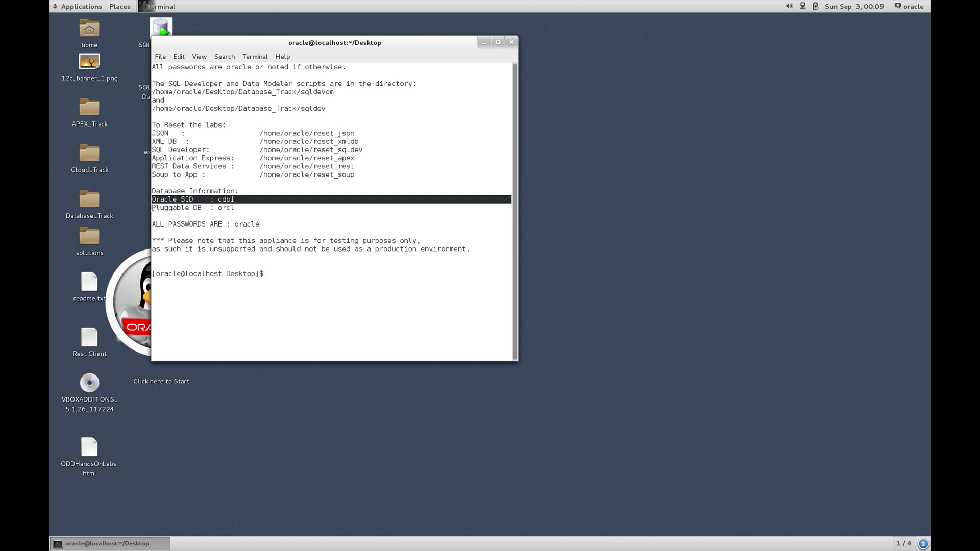
pyautogui.click(152, 208)
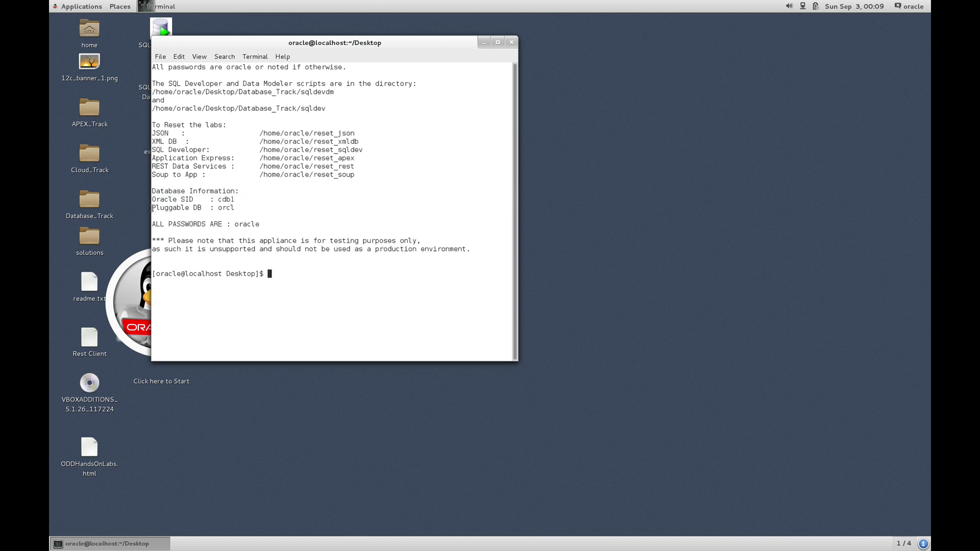
pyautogui.moveTo(151, 208); pyautogui.dragTo(246, 209)
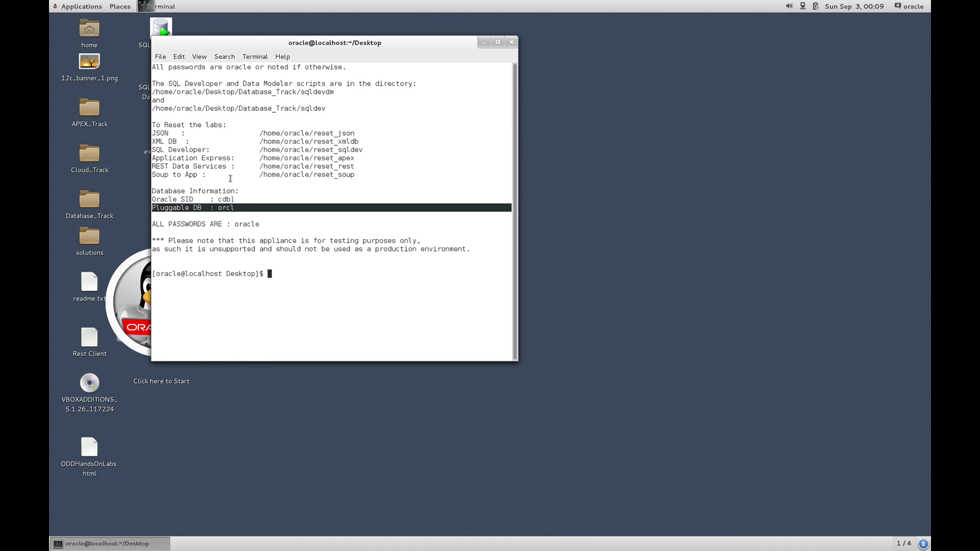
pyautogui.click(230, 178)
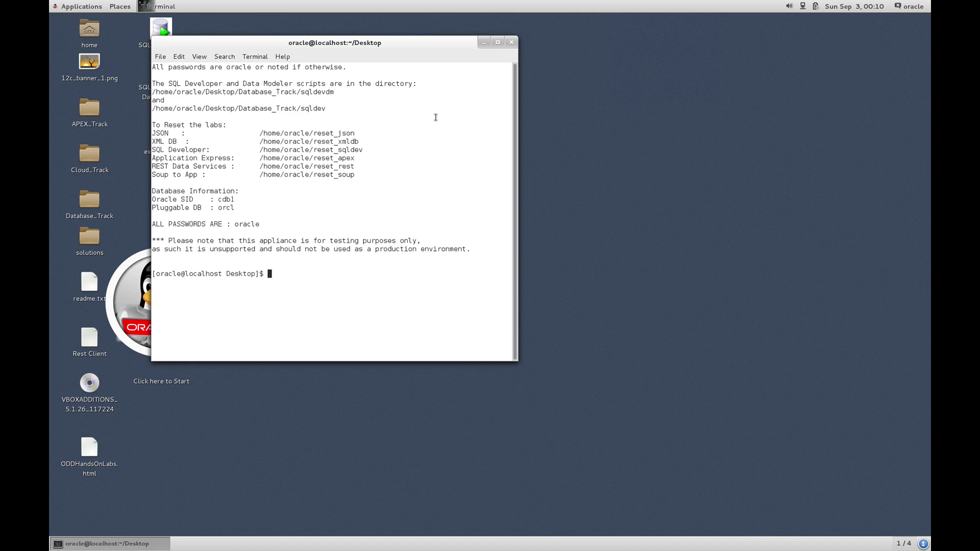
# Run ps -ef | grep ora to list the running Oracle processes.
pyautogui.write('ps -ef | grep ora_')
pyautogui.press('Return')
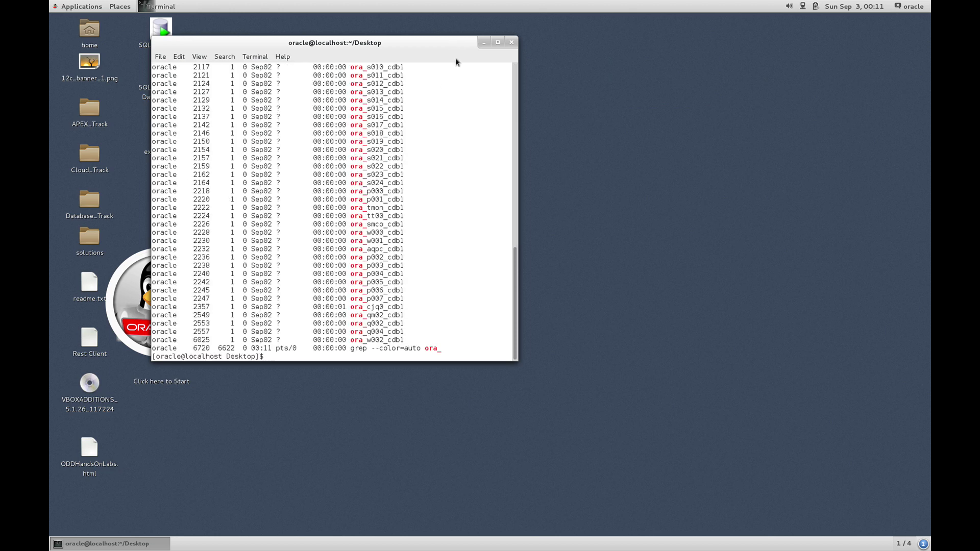
pyautogui.scroll(3, 420, 181)
pyautogui.scroll(5, 420, 182)
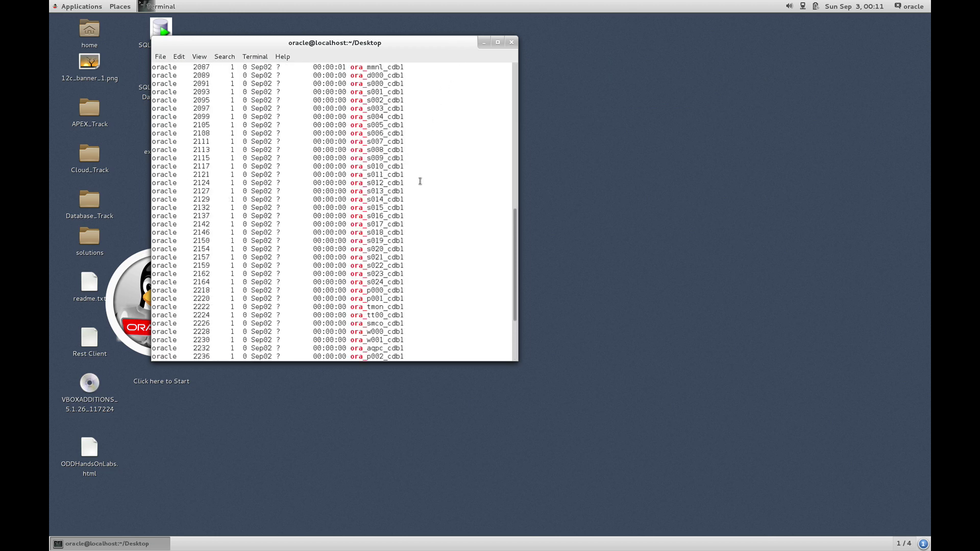
# Rerun the command with | wc -l appended to count the processes, getting 66.
pyautogui.press('Up')
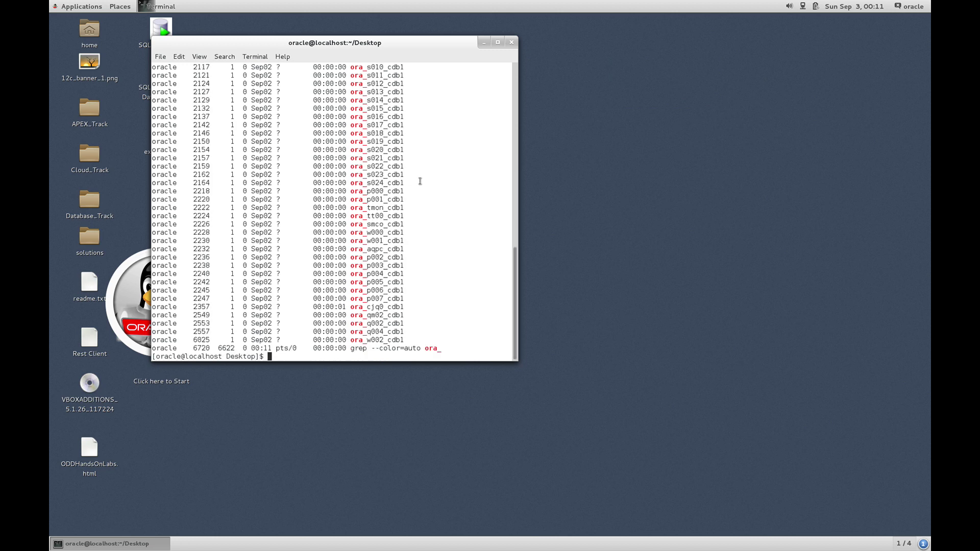
pyautogui.write('| wc -')
pyautogui.write('l')
pyautogui.press('Return')
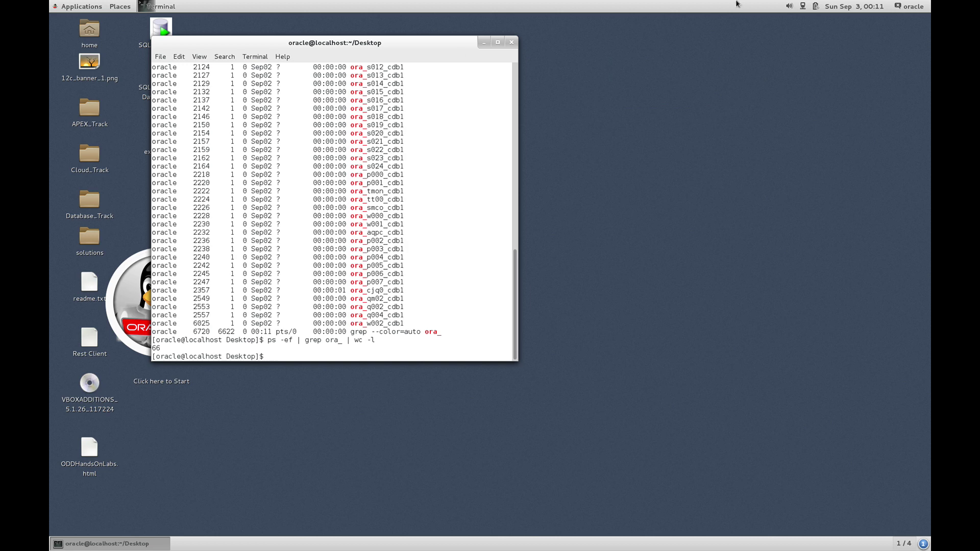
pyautogui.moveTo(660, 2)
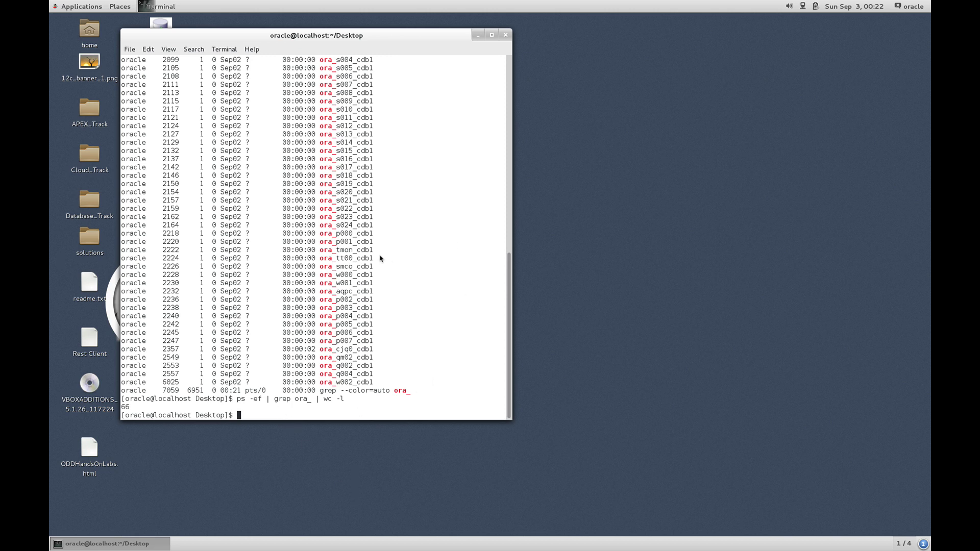
# Launch a second terminal from Applications > Favorites, make it taller, then refocus the Desktop terminal.
pyautogui.rightClick(590, 174)
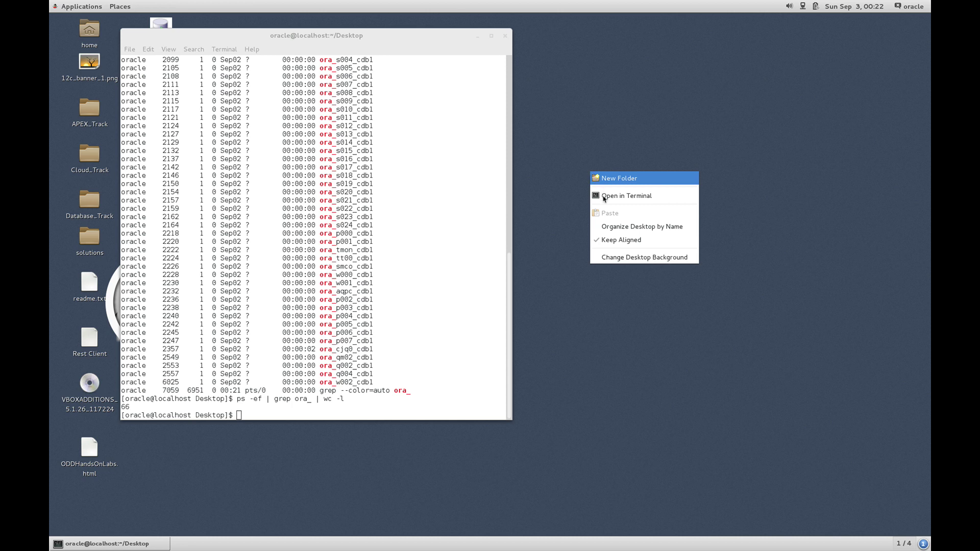
pyautogui.click(435, 215)
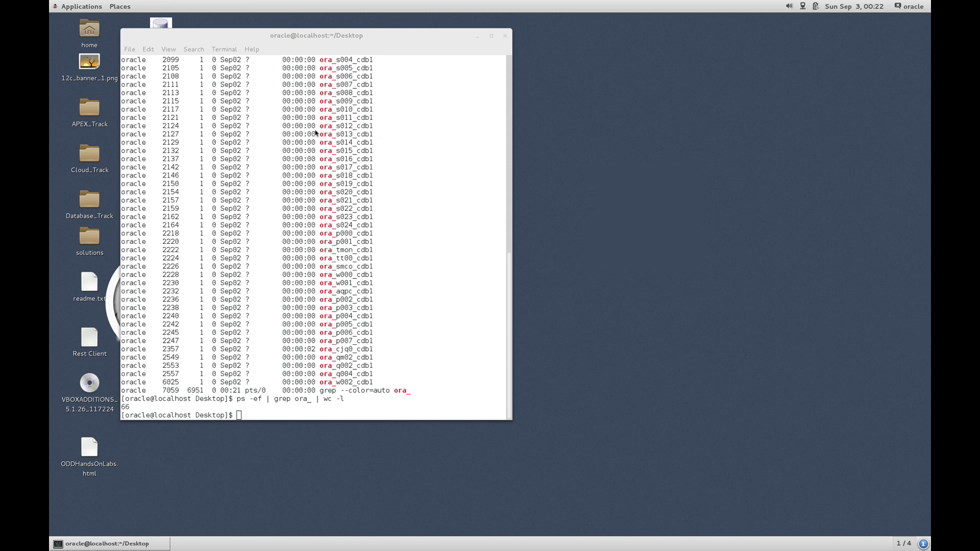
pyautogui.click(93, 12)
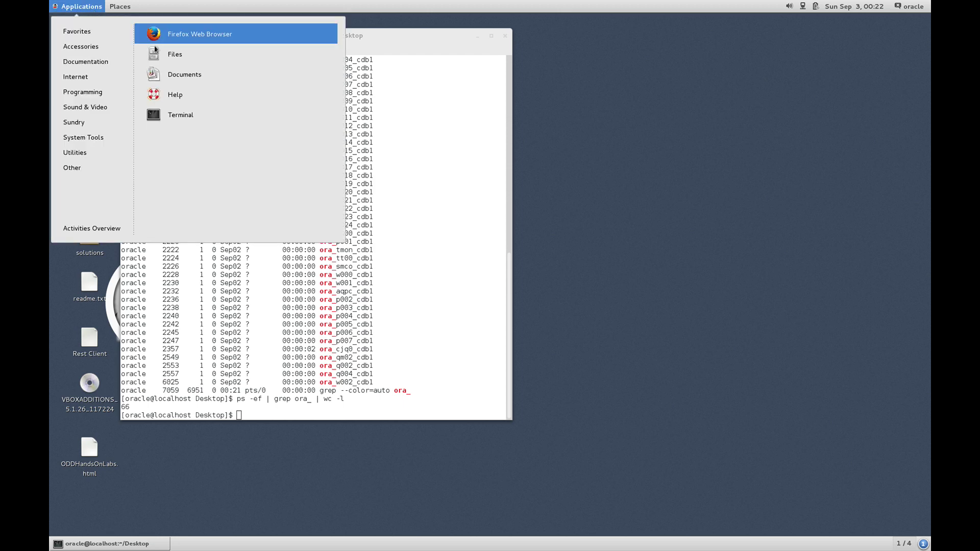
pyautogui.click(173, 116)
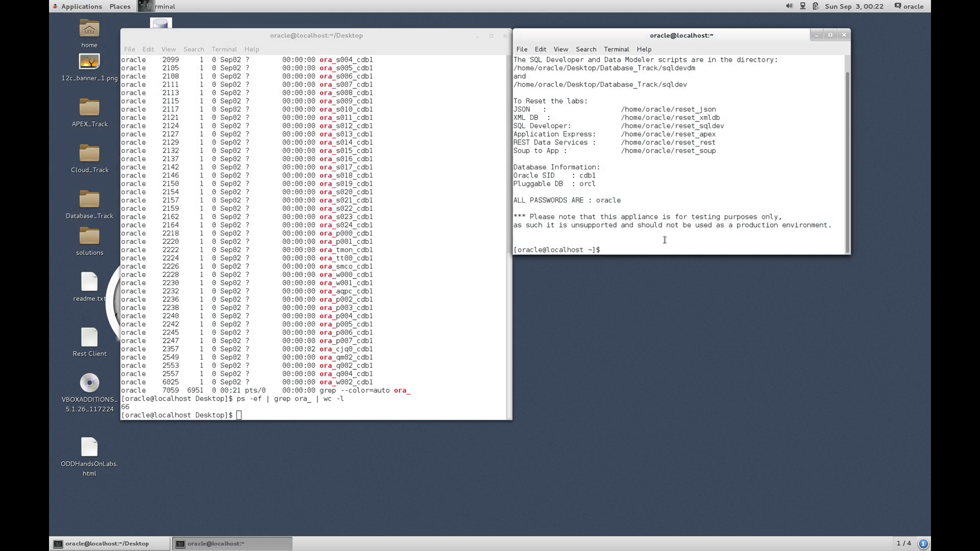
pyautogui.moveTo(666, 254); pyautogui.dragTo(675, 426)
pyautogui.click(399, 362)
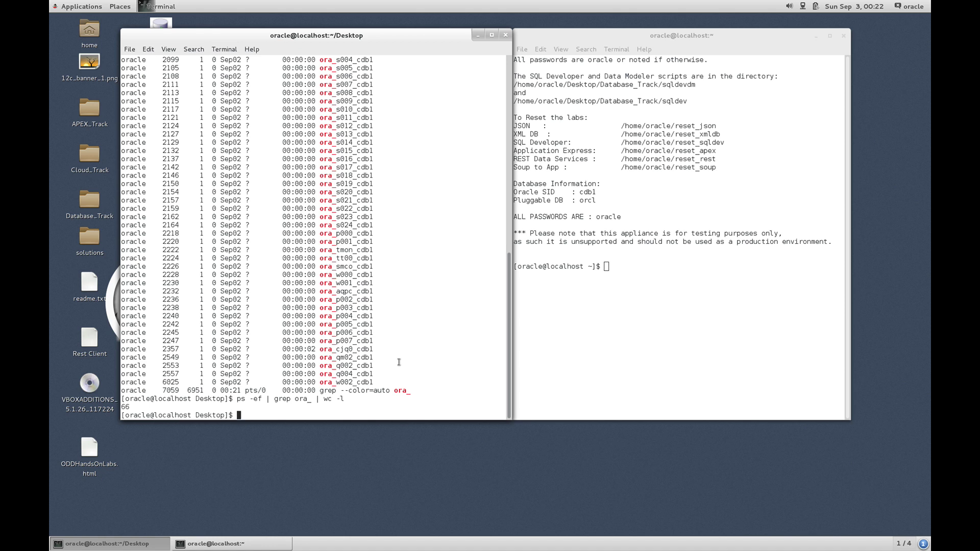
# Run env | grep ORACLE in the first terminal, fixing the typo first.
pyautogui.write('ecnv')
pyautogui.press('BackSpace')
pyautogui.press('BackSpace')
pyautogui.press('BackSpace')
pyautogui.press('BackSpace')
pyautogui.write('nv | grep ORACLE')
pyautogui.press('Return')
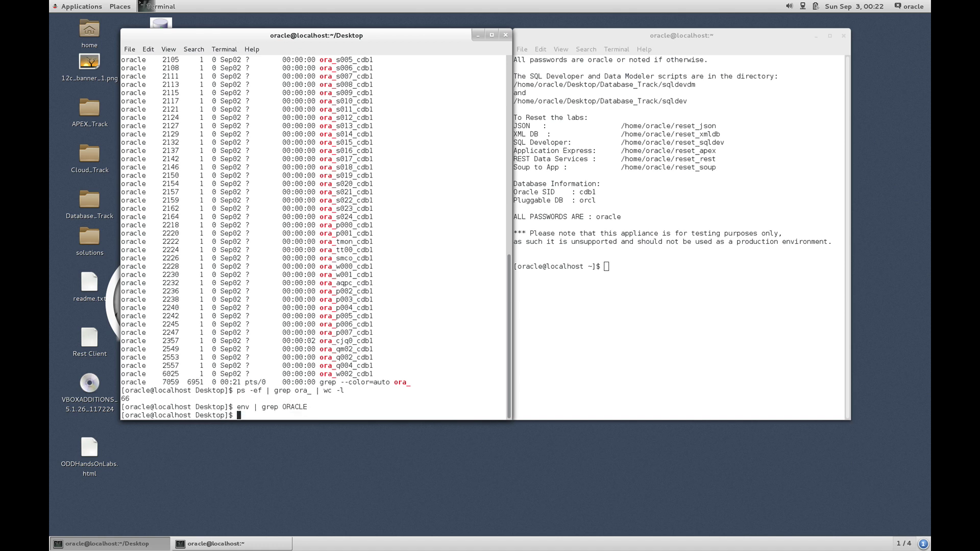
# Run env | grep ORACLE in the second terminal to show ORACLE_SID=cdb1 and ORACLE_HOME.
pyautogui.click(690, 318)
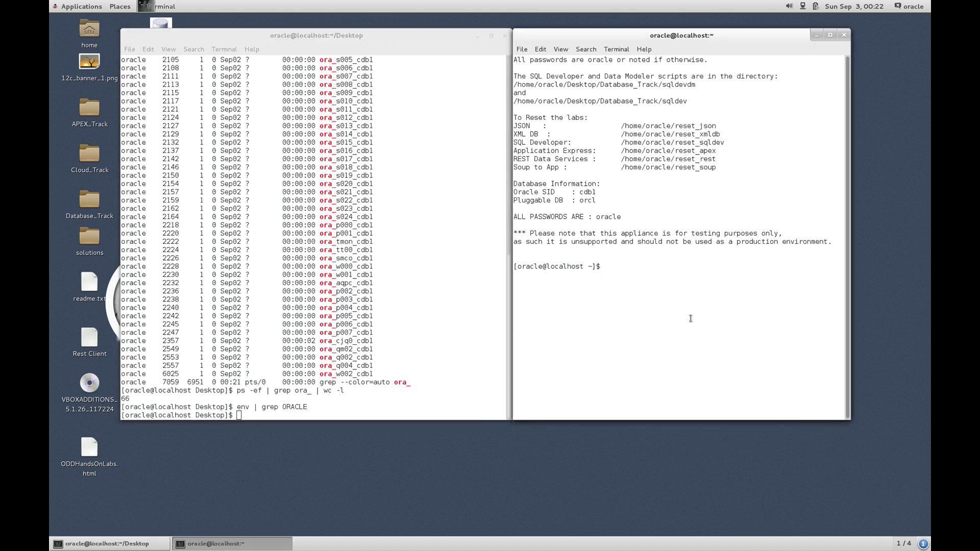
pyautogui.write('env grep | ORACLE')
pyautogui.press('Return')
pyautogui.write('env |')
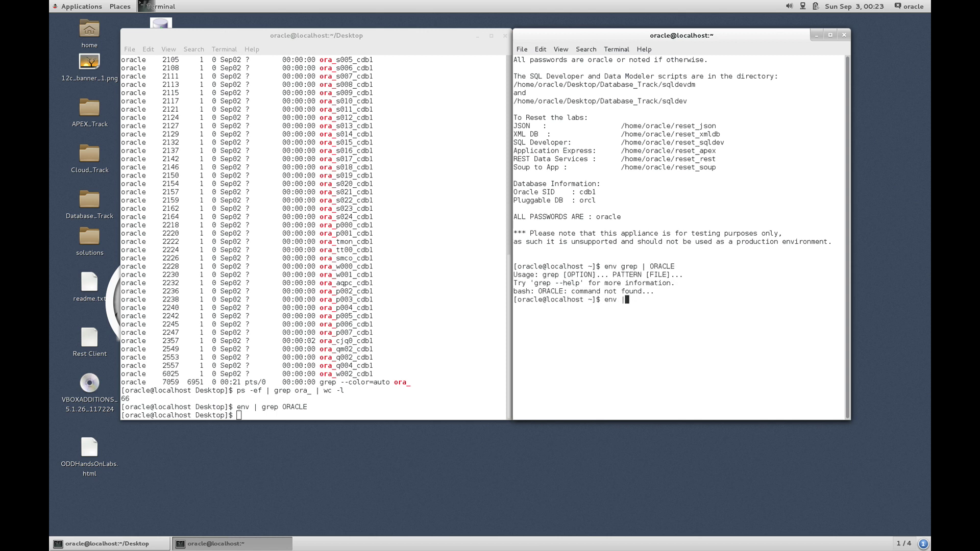
pyautogui.write(' grep ORACLE')
pyautogui.press('Return')
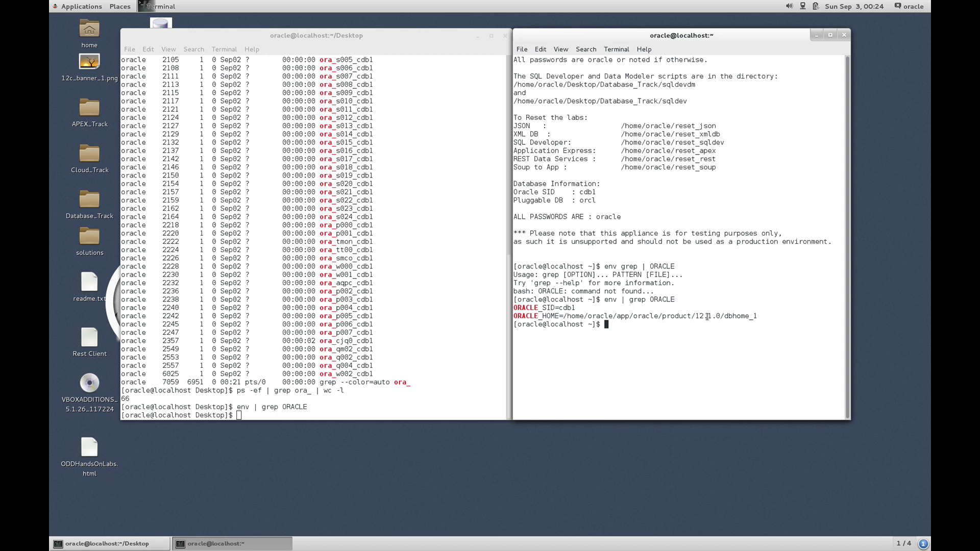
# Print $PATH with echo and highlight its Oracle dbhome_1/bin entries.
pyautogui.write('echo $PATH')
pyautogui.press('Return')
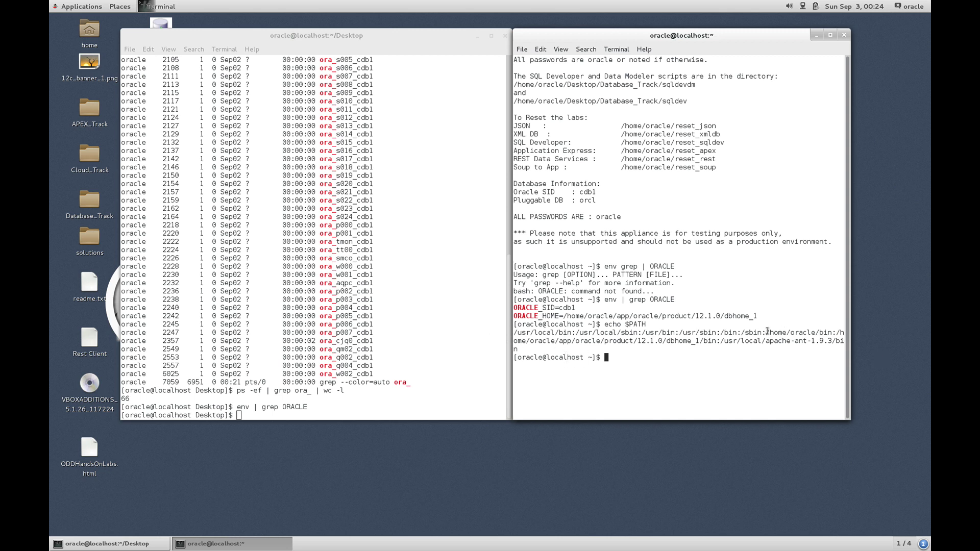
pyautogui.moveTo(767, 332); pyautogui.dragTo(720, 343)
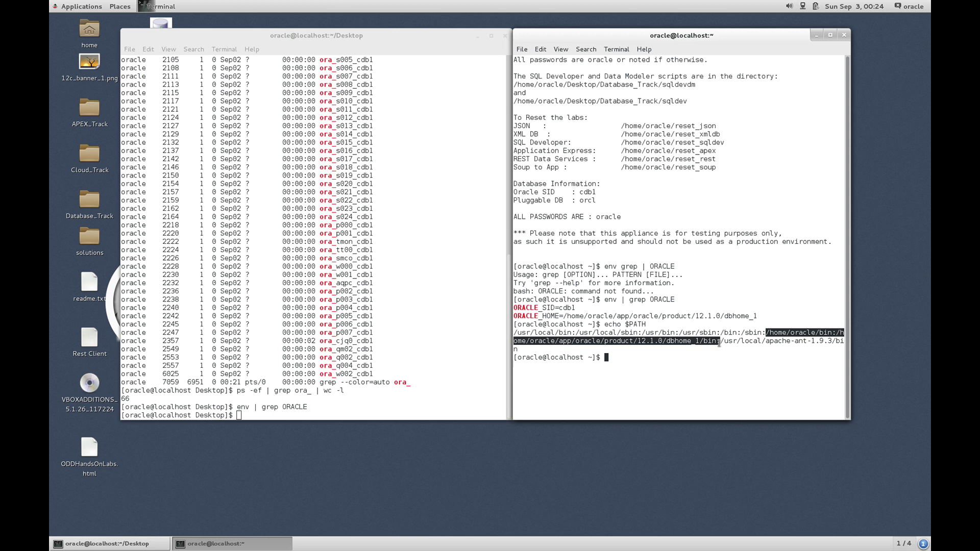
pyautogui.click(713, 365)
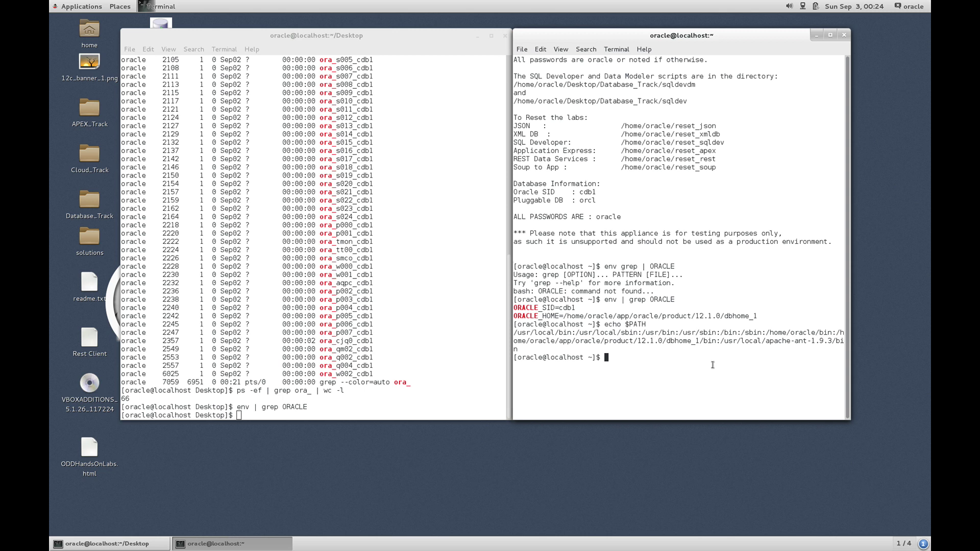
# Print $TWO_TASK, which returns orcl, and highlight the Pluggable DB orcl line.
pyautogui.write('echo $TWO_TASK')
pyautogui.press('Return')
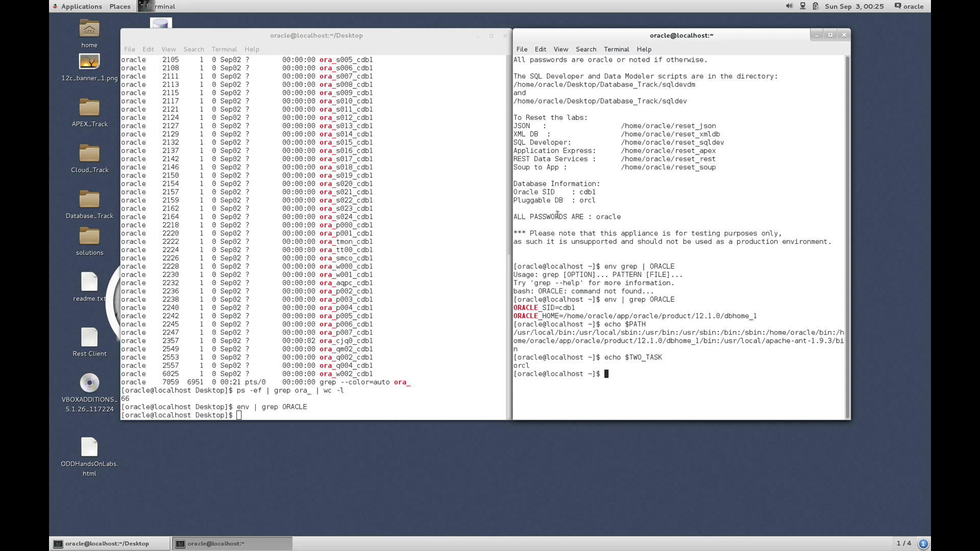
pyautogui.moveTo(513, 201); pyautogui.dragTo(596, 203)
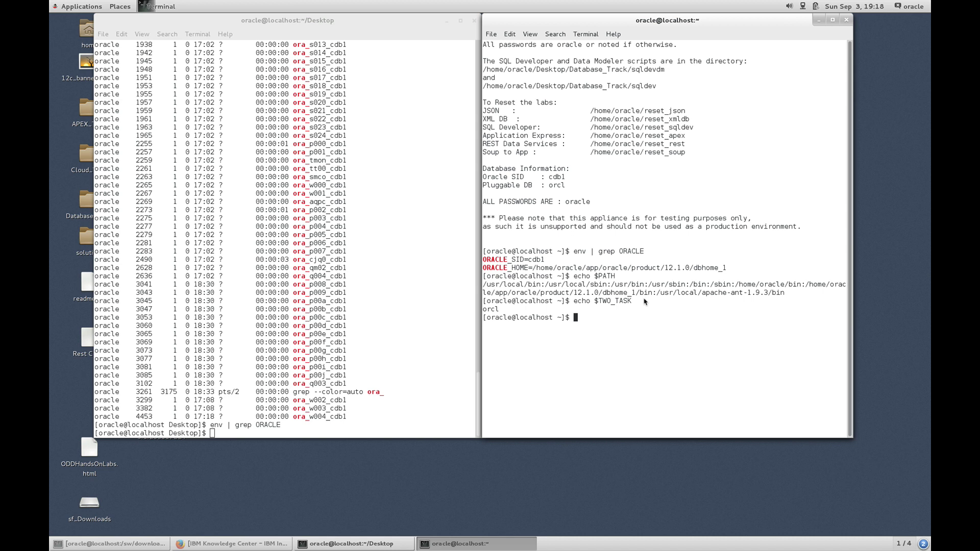
# Log into sqlplus as system with its password, then run show user and show con_name.
pyautogui.write('sqlplus system')
pyautogui.press('Return')
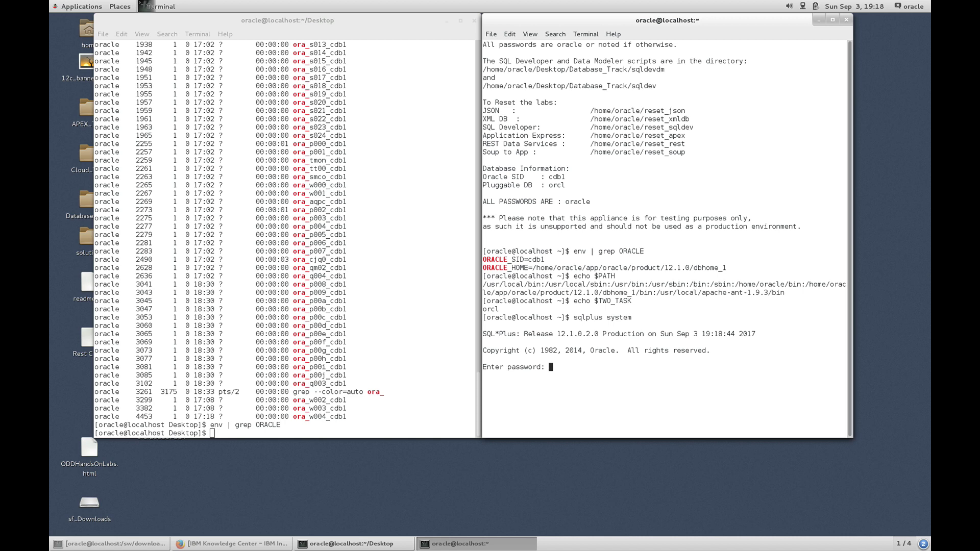
pyautogui.press('Return')
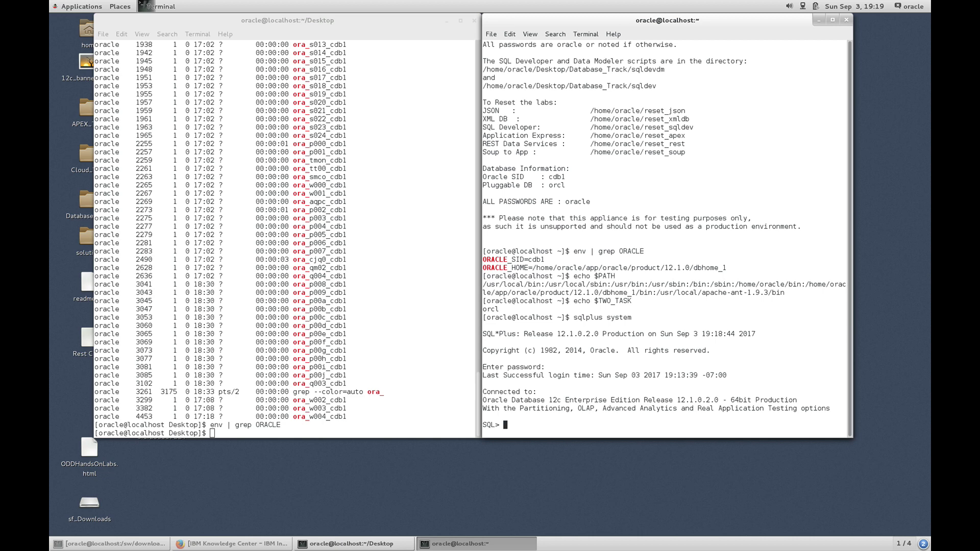
pyautogui.write('show user')
pyautogui.press('Return')
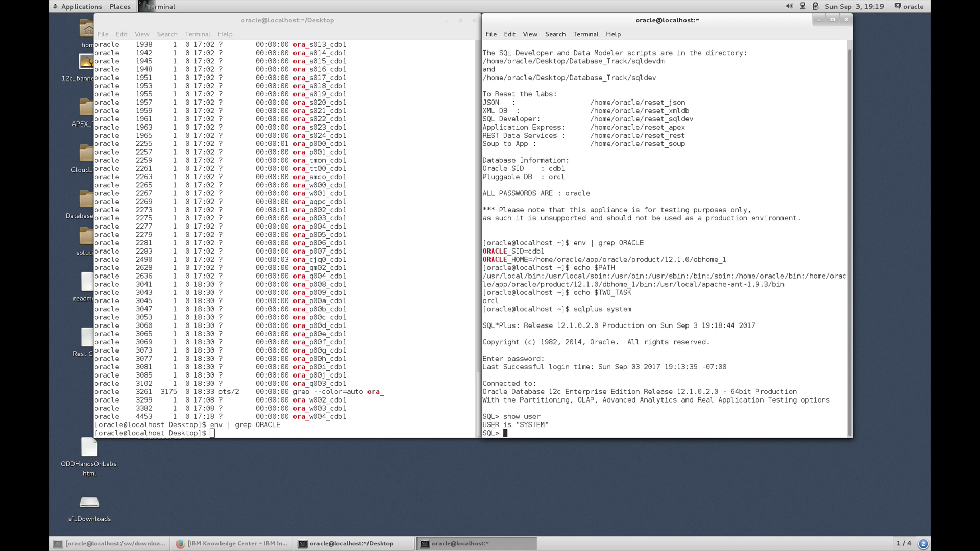
pyautogui.write('show con_name')
pyautogui.press('Return')
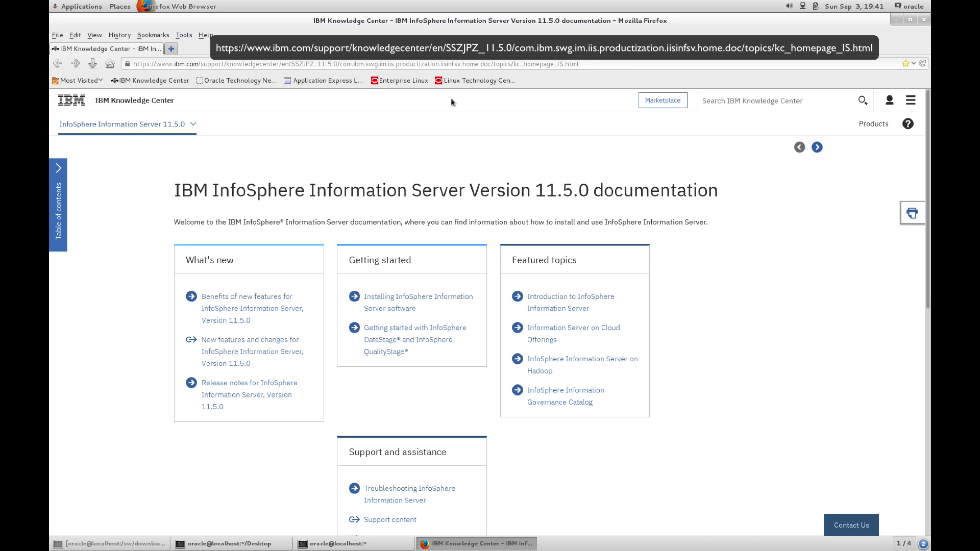
# Keeping version 11.5.0, expand Installing down to Choosing a topology and open Designing an installation topology.
pyautogui.click(187, 126)
pyautogui.click(75, 171)
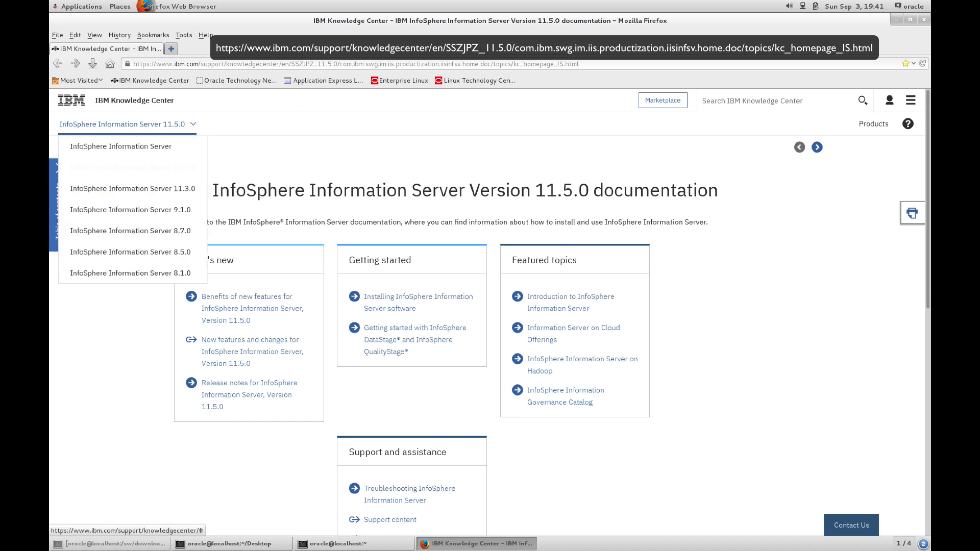
pyautogui.click(62, 180)
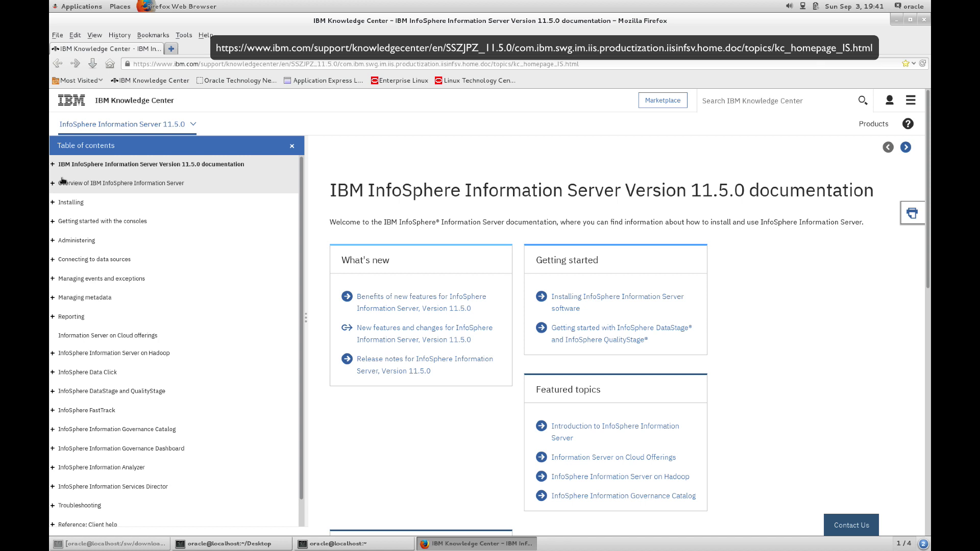
pyautogui.click(53, 203)
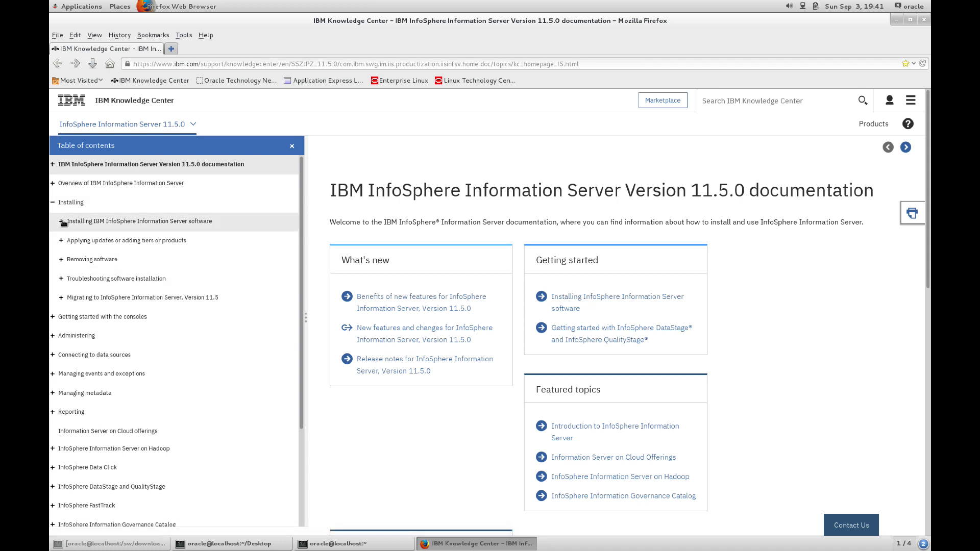
pyautogui.click(62, 222)
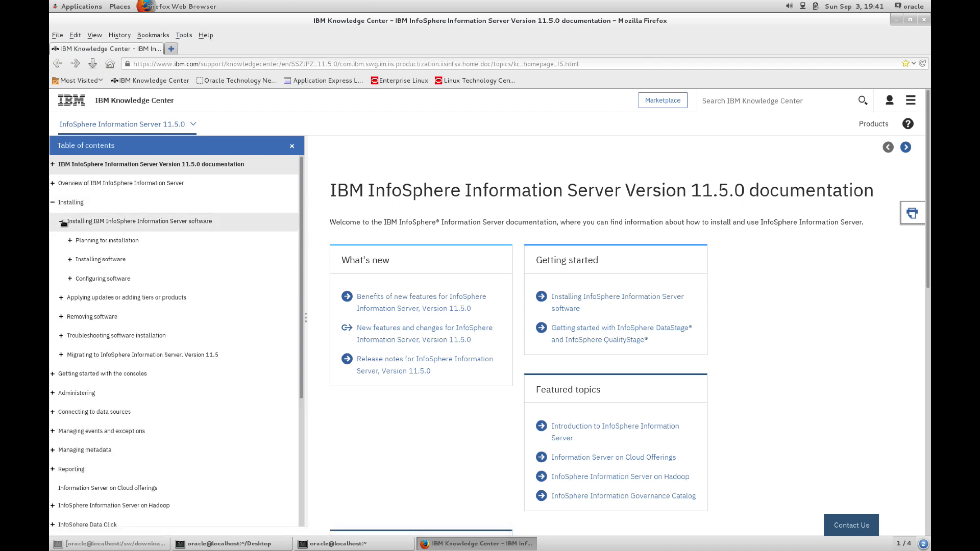
pyautogui.click(71, 241)
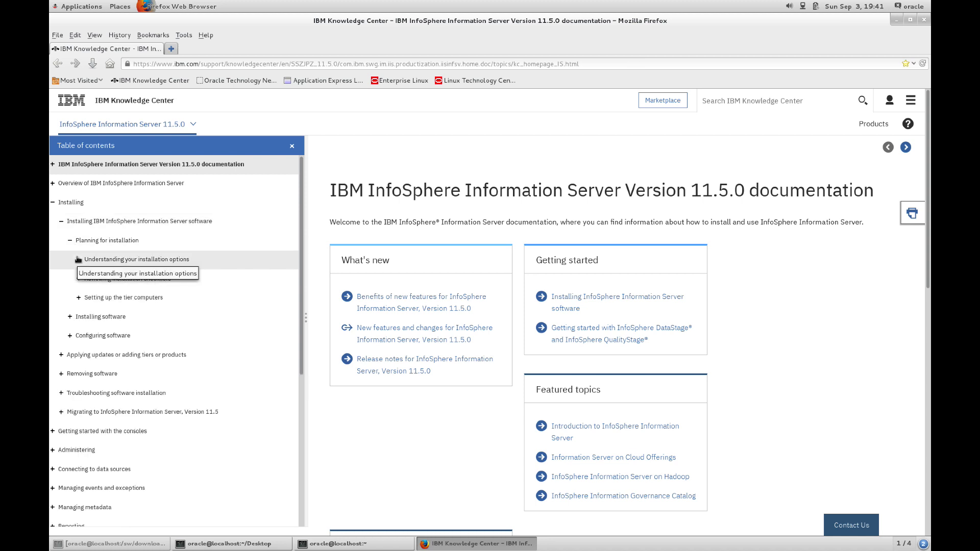
pyautogui.click(78, 260)
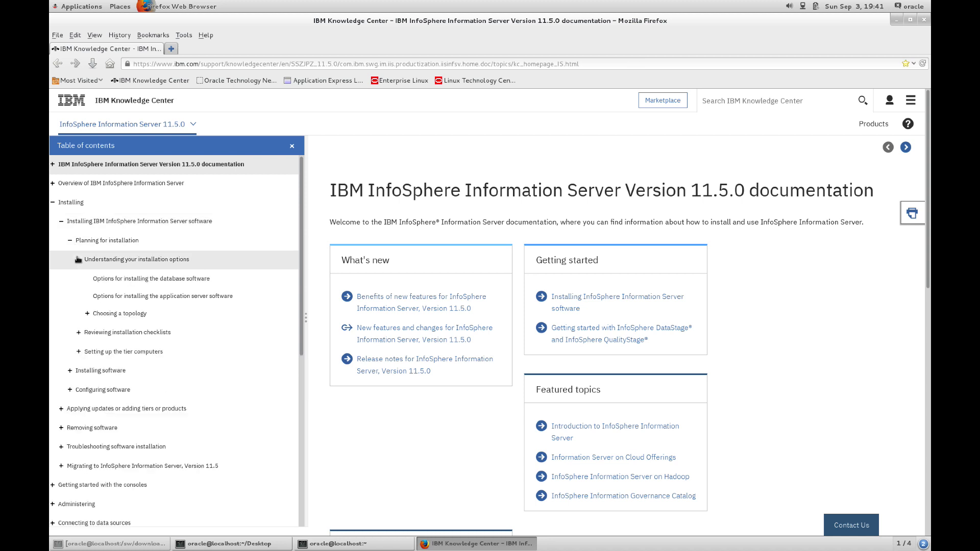
pyautogui.click(93, 314)
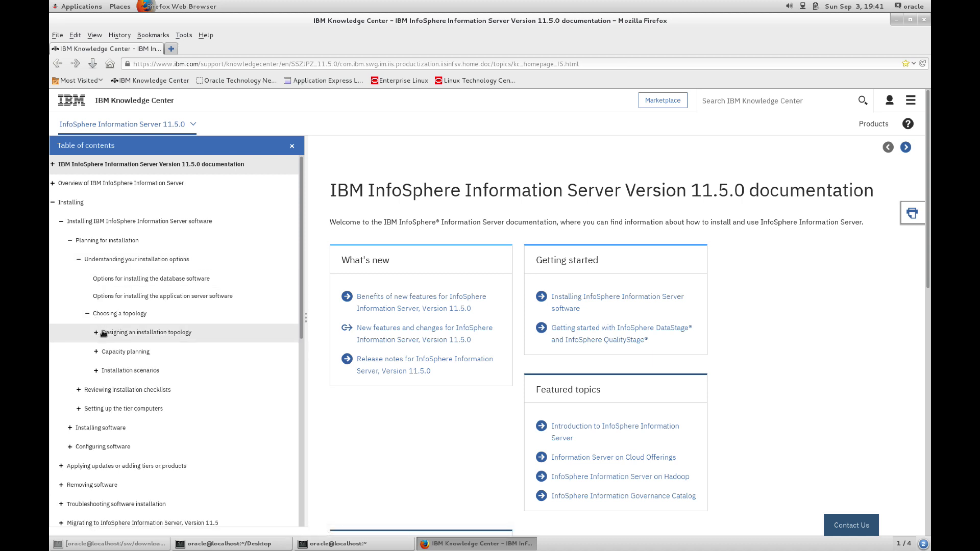
pyautogui.click(104, 333)
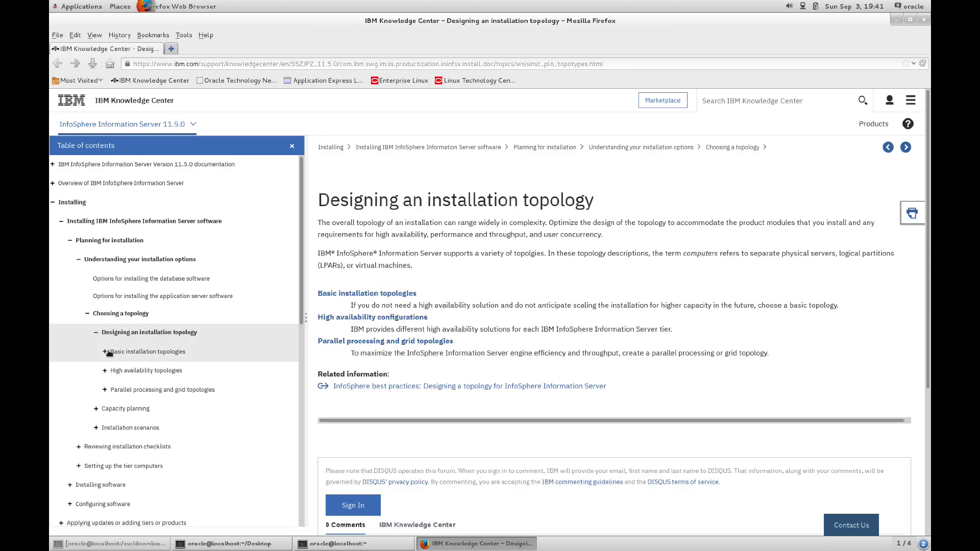
# Expand Basic installation topologies and open the Single computer topology page.
pyautogui.click(108, 353)
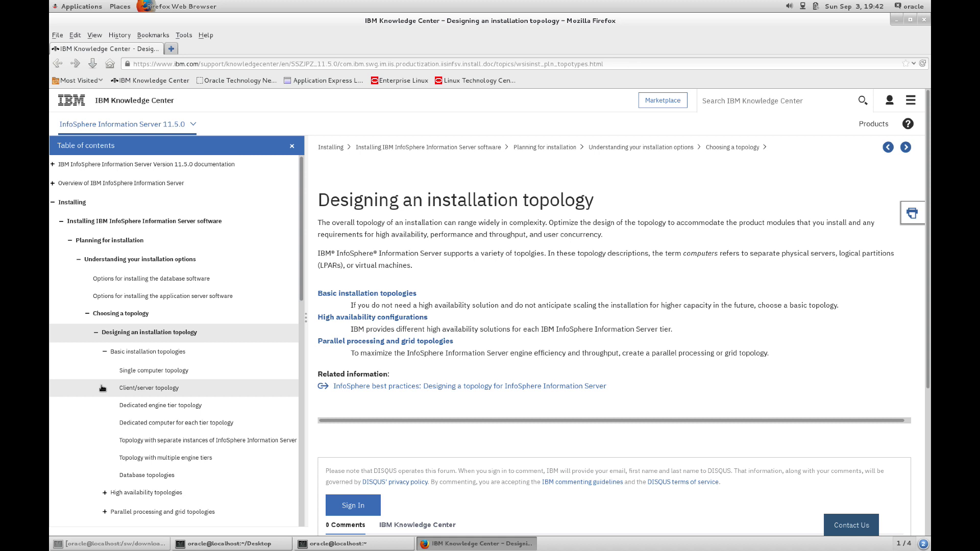
pyautogui.click(130, 372)
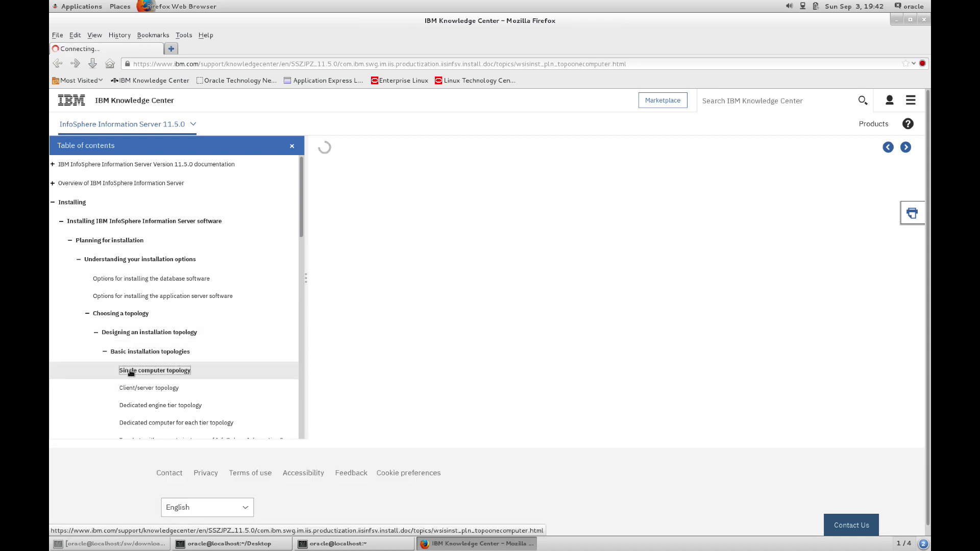
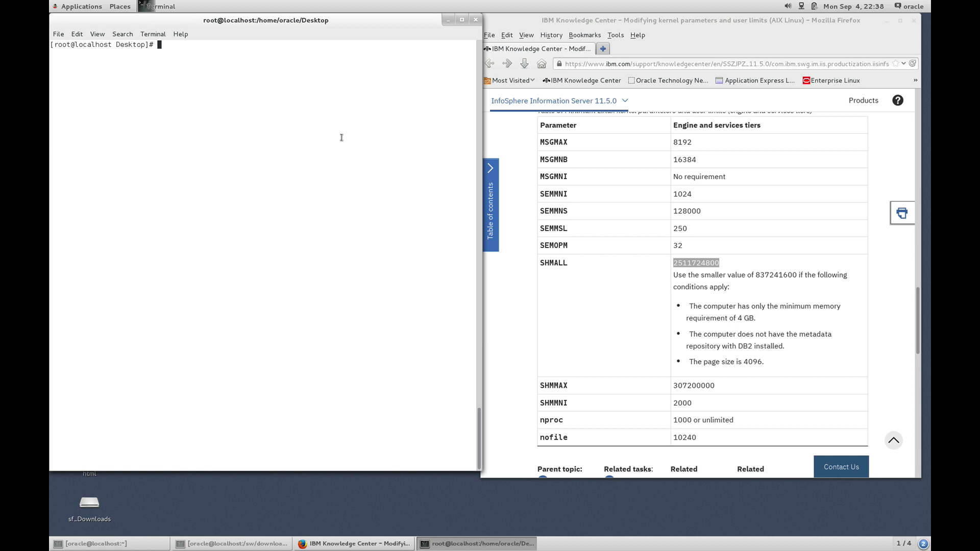
# List the accounts in /etc/passwd, then review the Users panel in Settings and close it.
pyautogui.write('cat /etc/passwd')
pyautogui.press('Return')
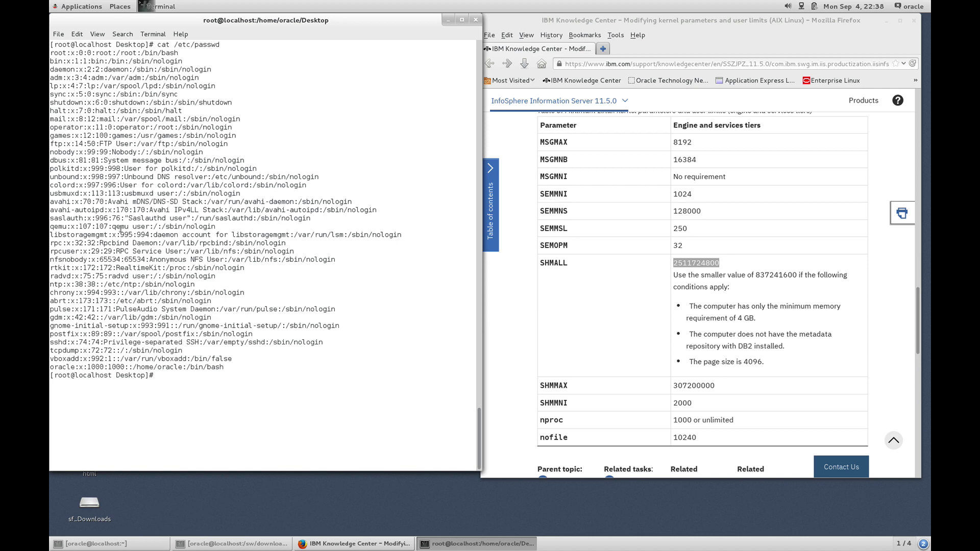
pyautogui.click(87, 9)
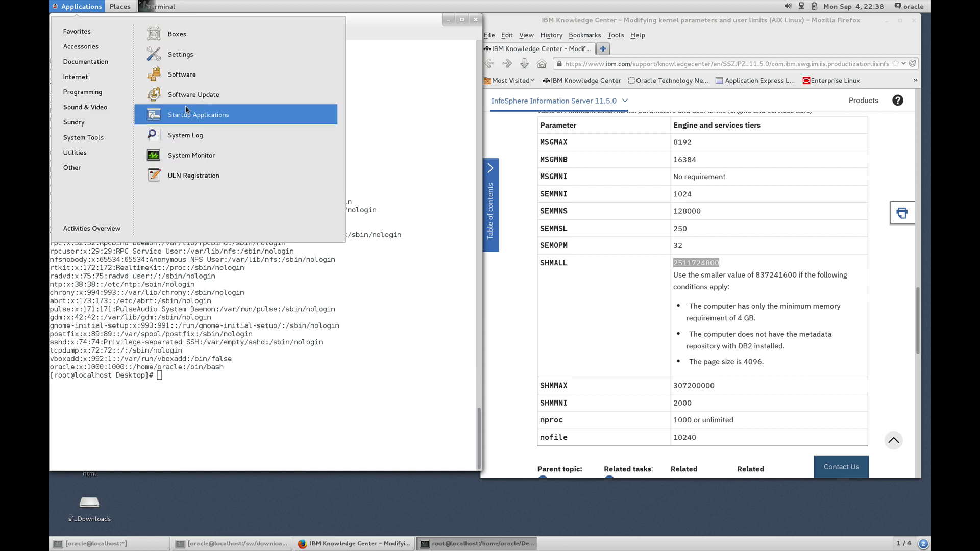
pyautogui.click(178, 54)
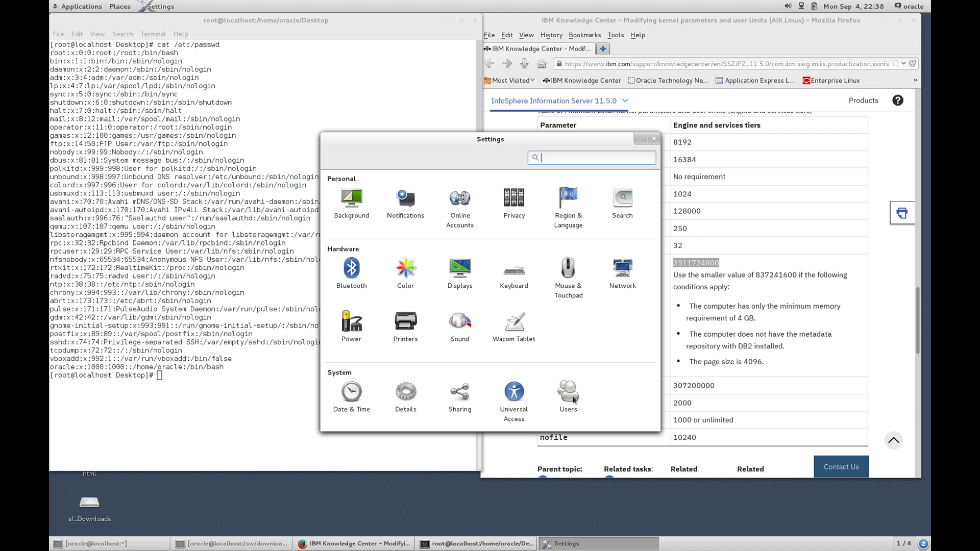
pyautogui.click(569, 394)
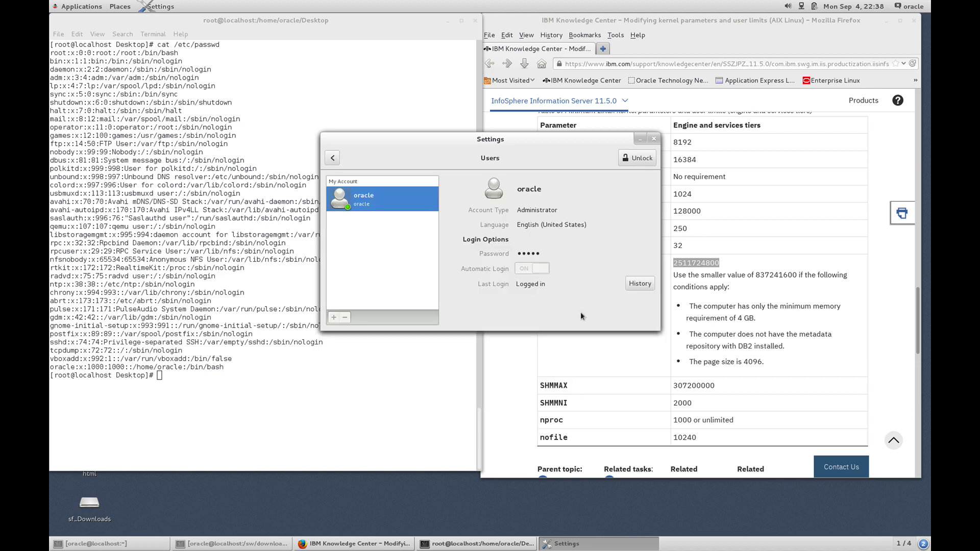
pyautogui.click(653, 140)
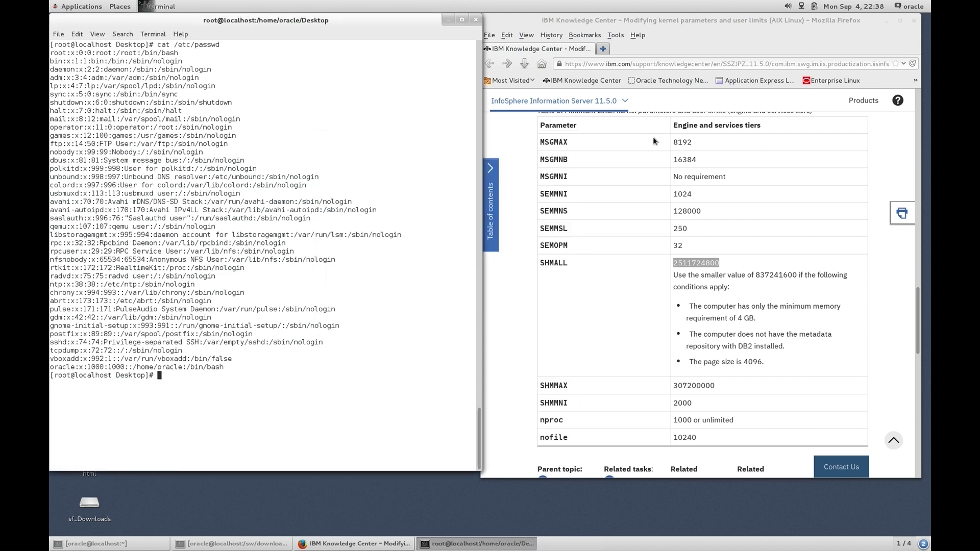
# Show the useradd defaults and create the dsadm user.
pyautogui.write('useradd -D')
pyautogui.press('Return')
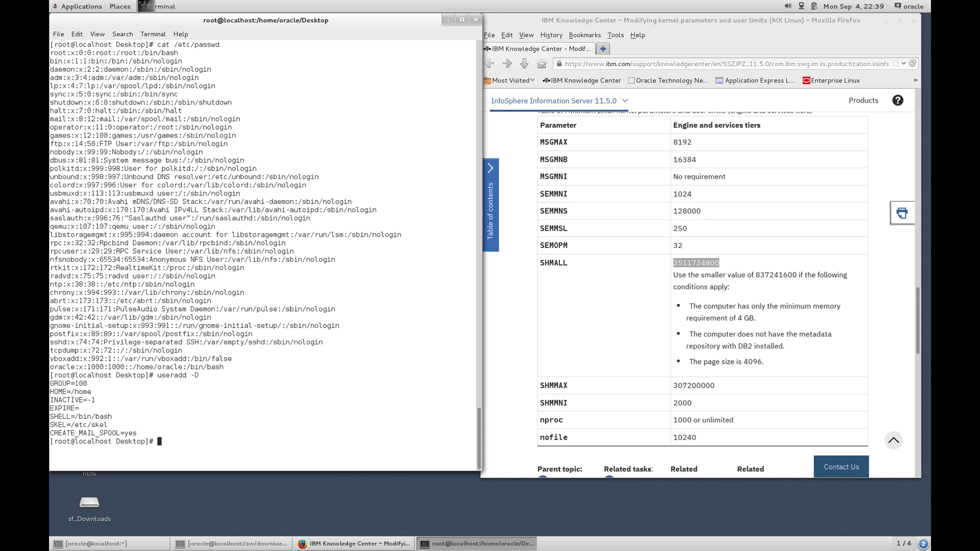
pyautogui.write('useradd dsadm')
pyautogui.press('Return')
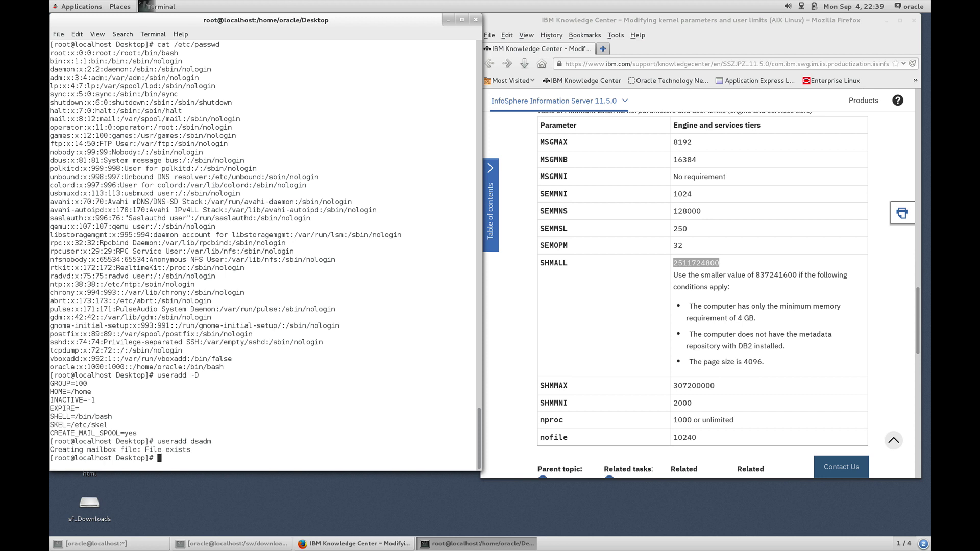
# Confirm dsadm appears in /etc/passwd and begin setting its password with passwd dsadm.
pyautogui.write('cat /etc/passwd')
pyautogui.press('Return')
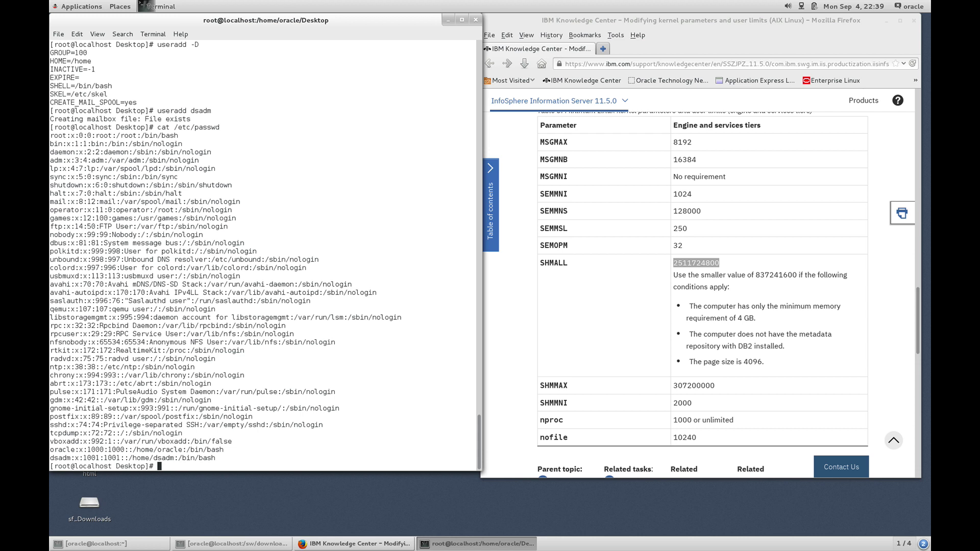
pyautogui.write('passwd dsadm')
pyautogui.press('Return')
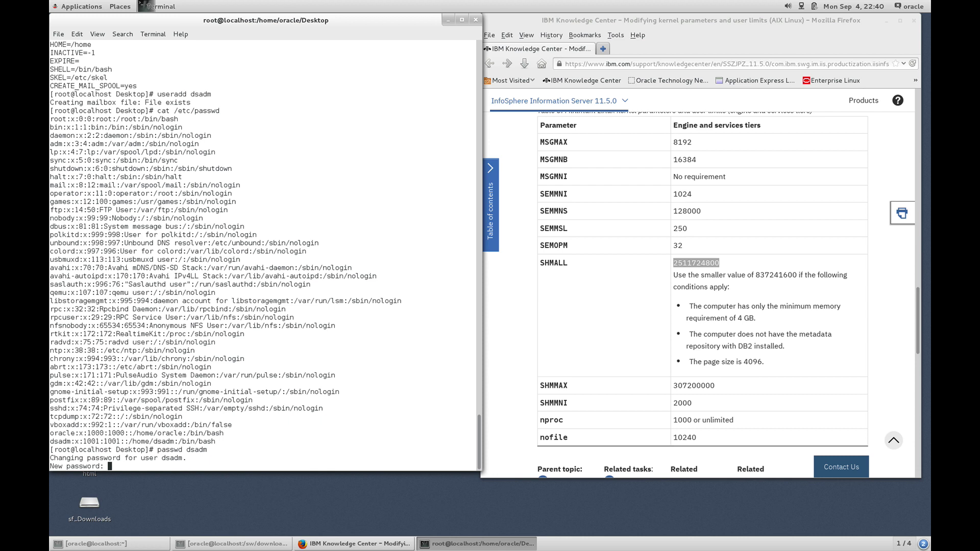
# Enter and retype the new dsadm password despite the short-password warning.
pyautogui.press('Return')
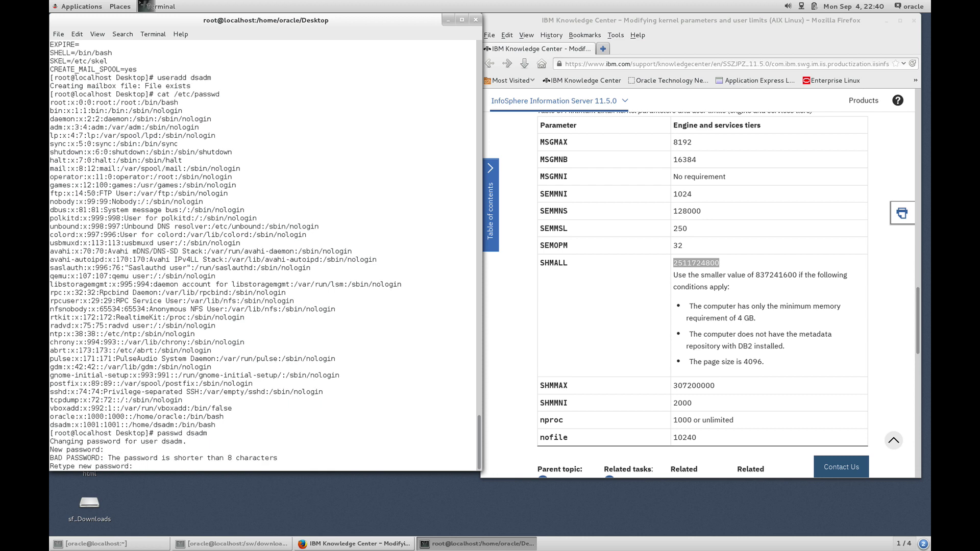
pyautogui.press('Return')
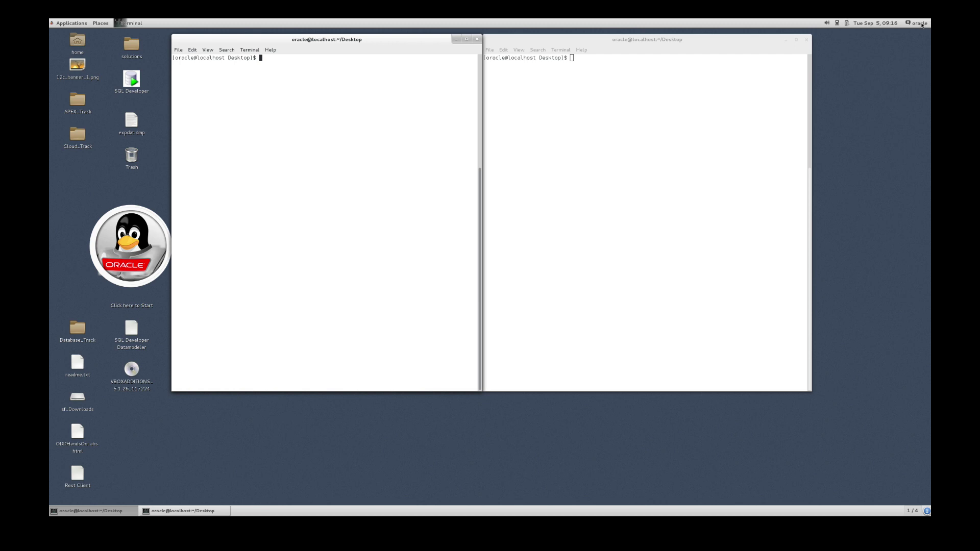
# Power off the guest Linux system from the top-panel user menu.
pyautogui.click(922, 23)
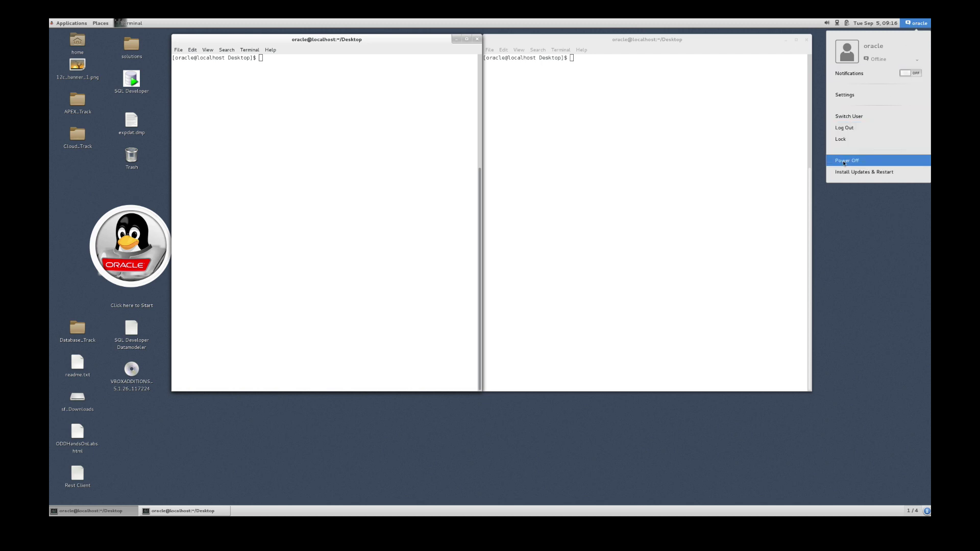
pyautogui.click(844, 162)
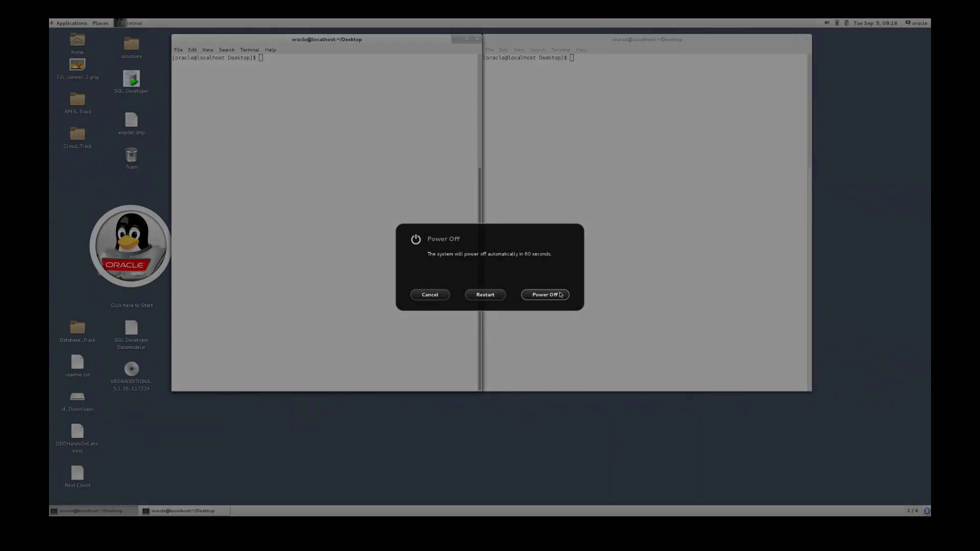
pyautogui.click(545, 295)
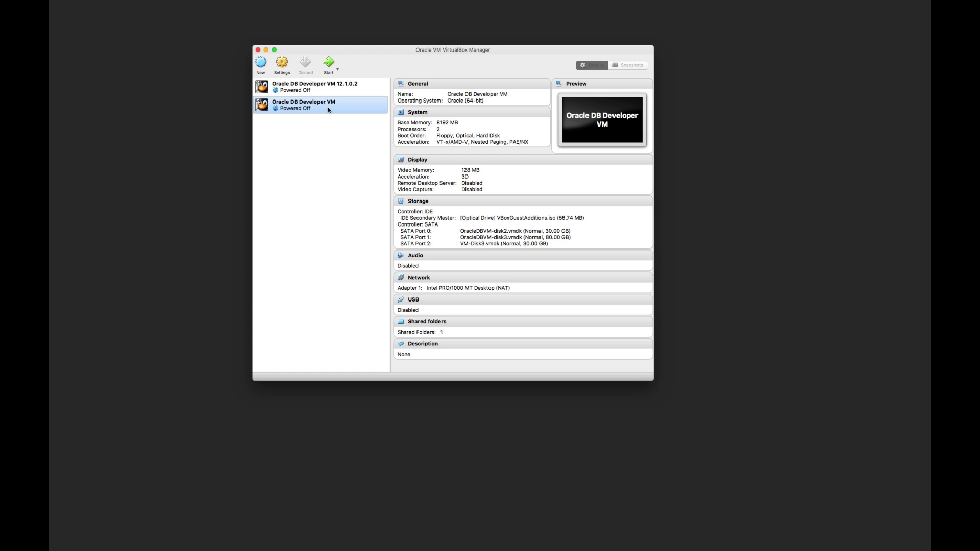
# In the Oracle DB Developer VM's storage settings, add a hard disk to Controller: SATA.
pyautogui.click(316, 87)
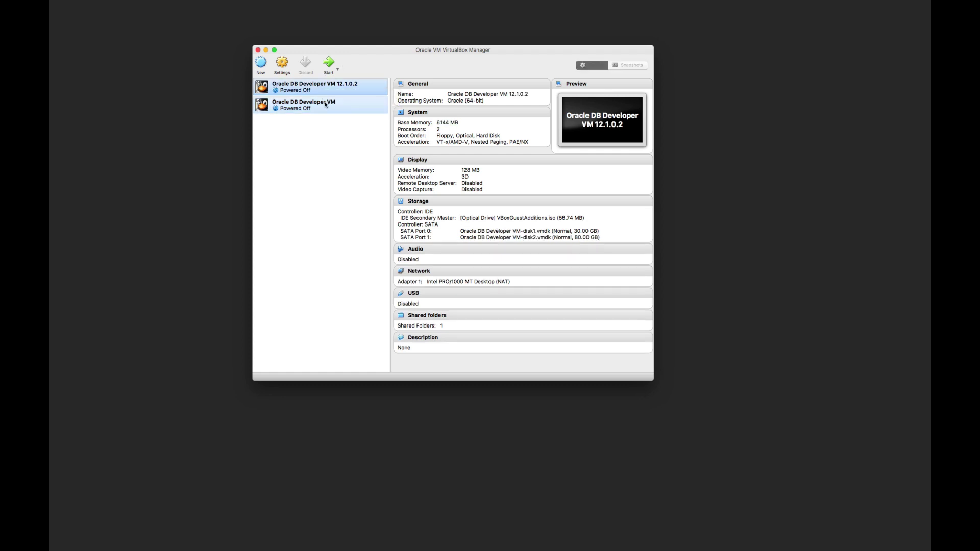
pyautogui.click(325, 104)
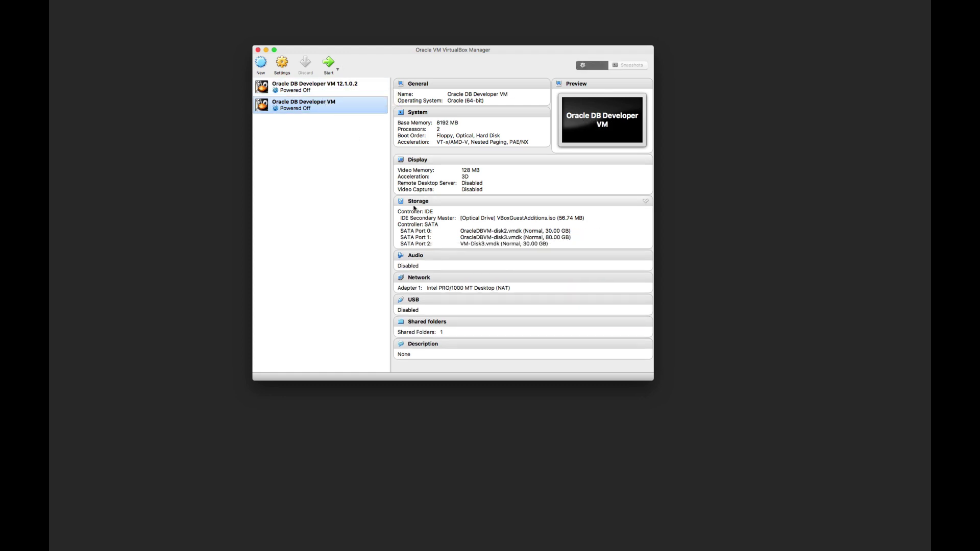
pyautogui.click(418, 201)
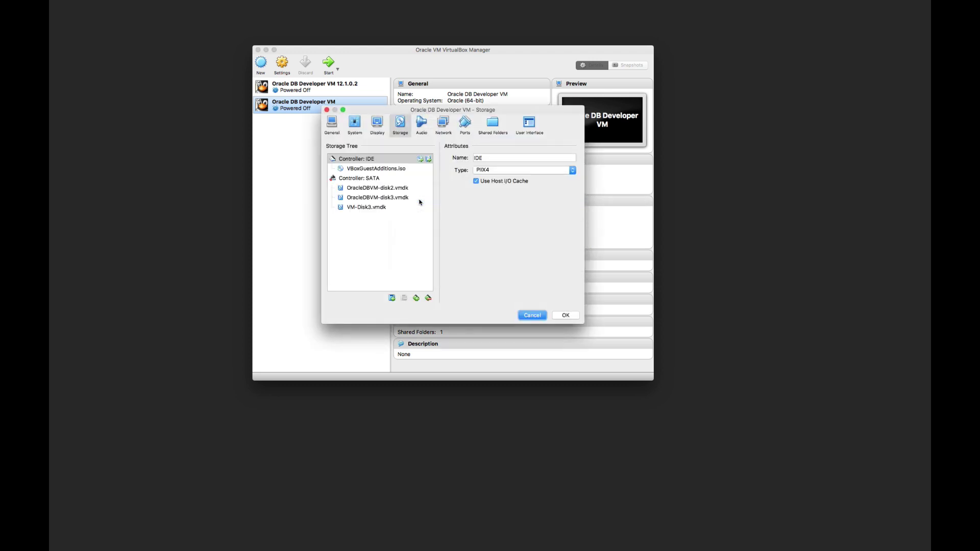
pyautogui.click(354, 180)
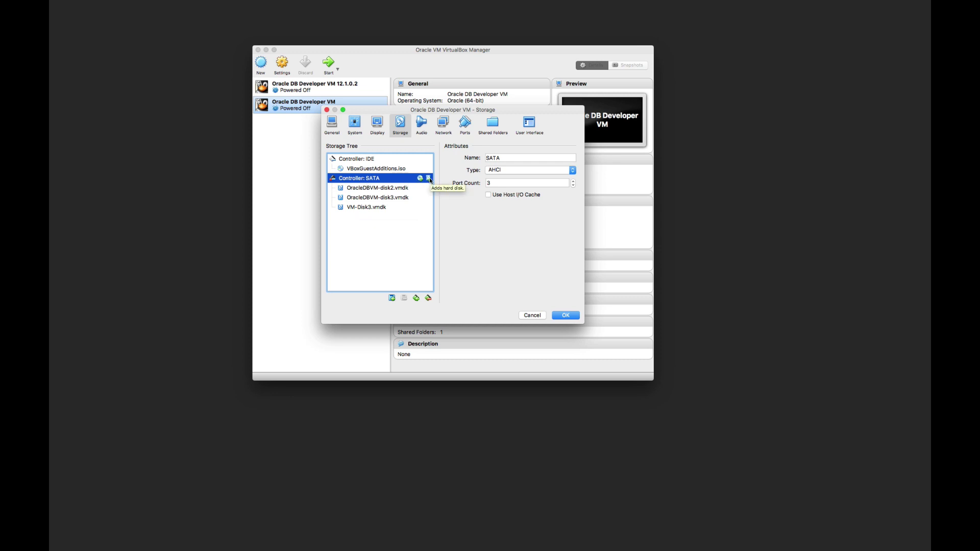
pyautogui.click(428, 178)
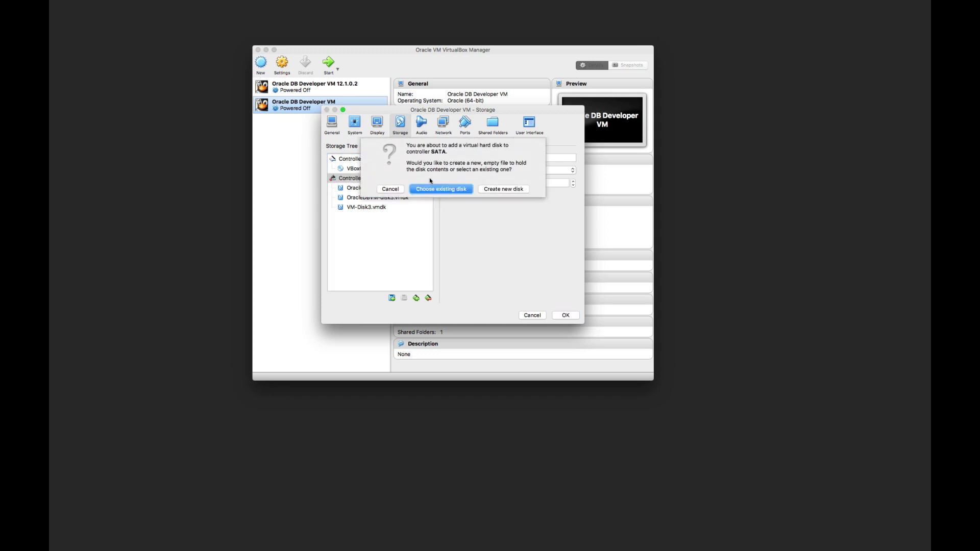
# Create a dynamically allocated 30 GB VMDK disk named IBM_IS_Disk.
pyautogui.click(504, 189)
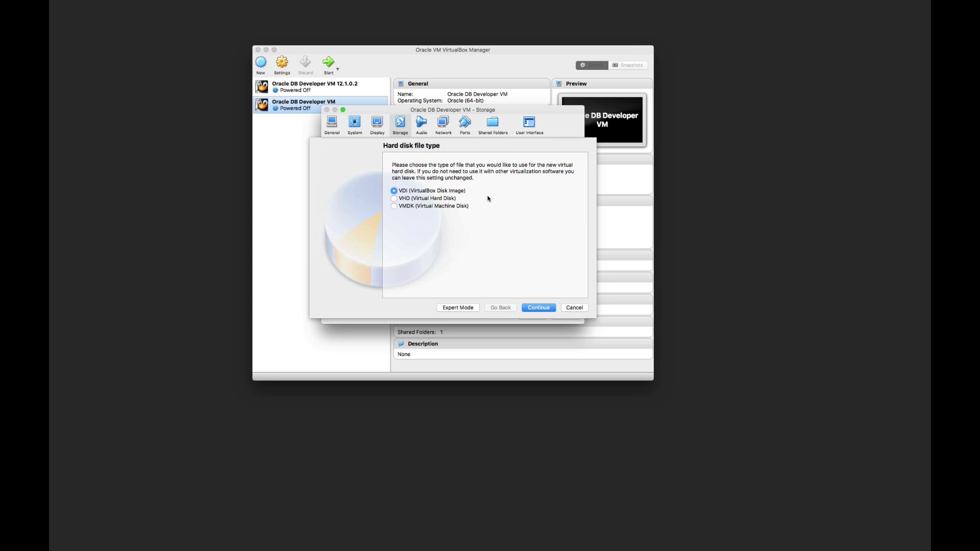
pyautogui.click(404, 207)
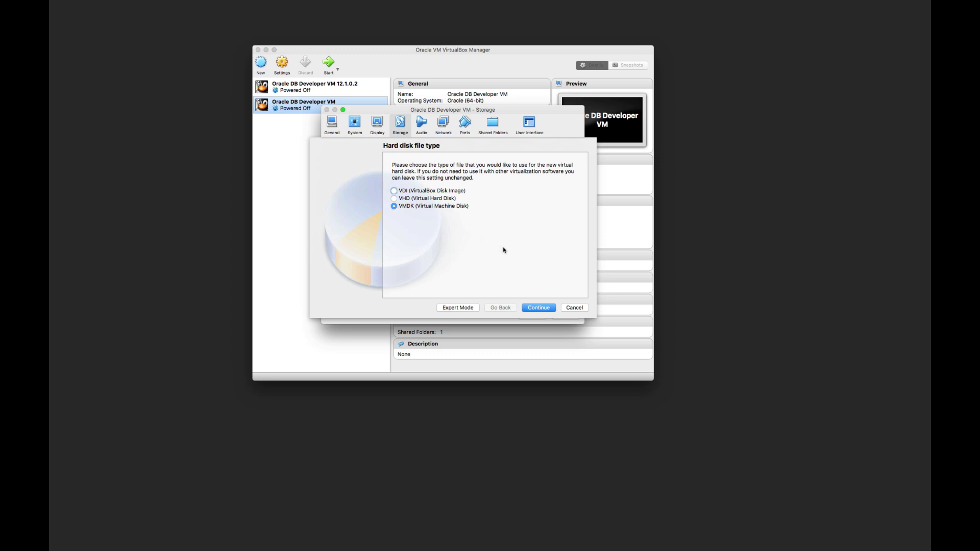
pyautogui.click(539, 308)
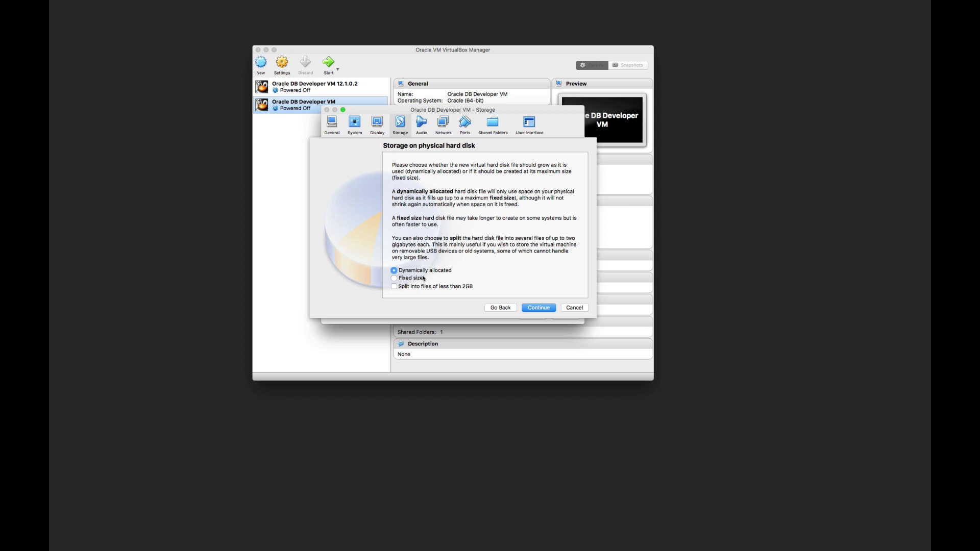
pyautogui.click(532, 307)
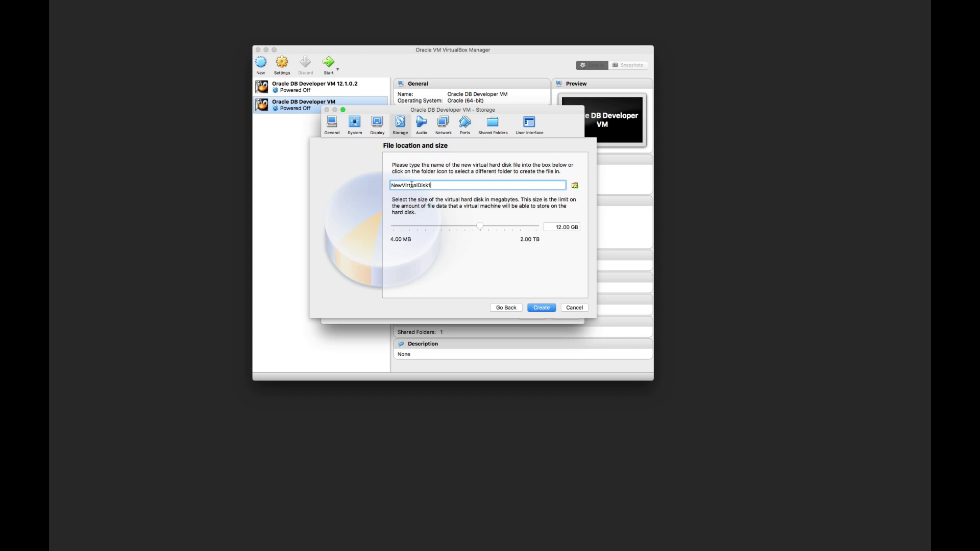
pyautogui.moveTo(450, 185); pyautogui.dragTo(375, 188)
pyautogui.write('IBM_IS_Disk')
pyautogui.click(560, 226)
pyautogui.doubleClick(560, 227)
pyautogui.write('30')
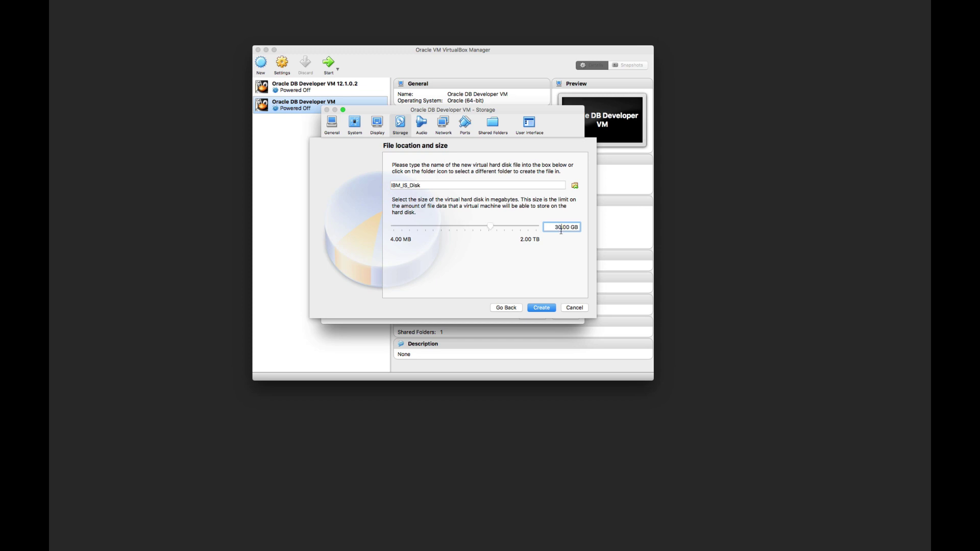
pyautogui.click(541, 309)
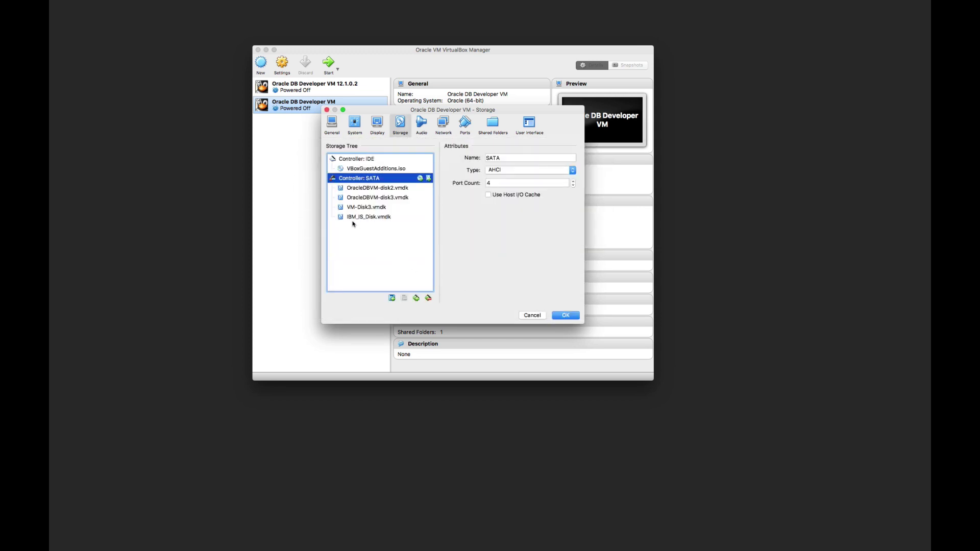
# Save the storage settings with IBM_IS_Disk.vmdk attached, then start the VM.
pyautogui.moveTo(390, 221)
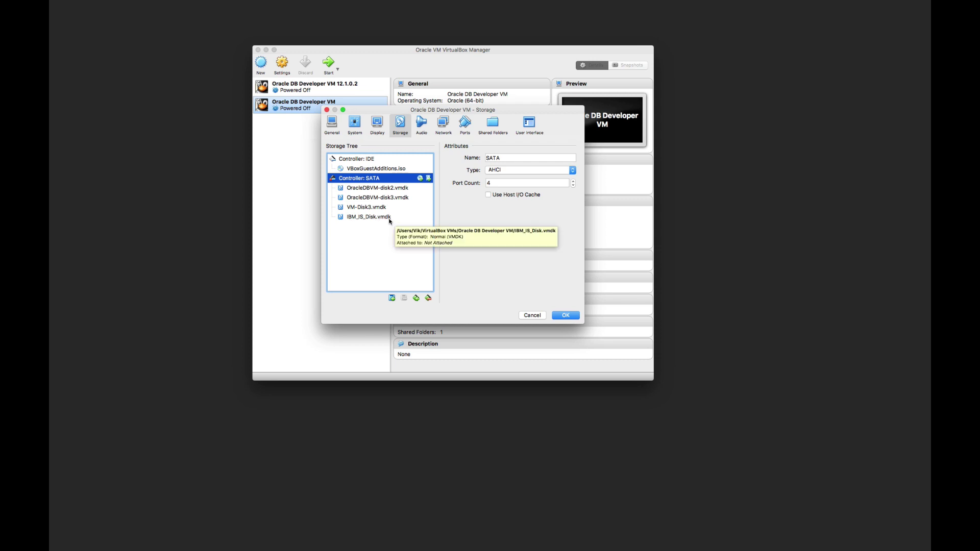
pyautogui.click(384, 219)
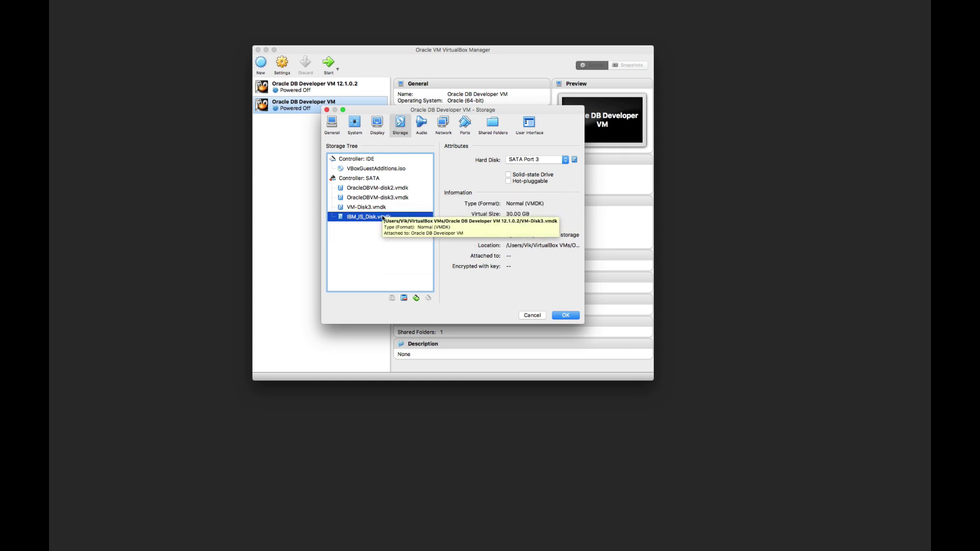
pyautogui.click(572, 316)
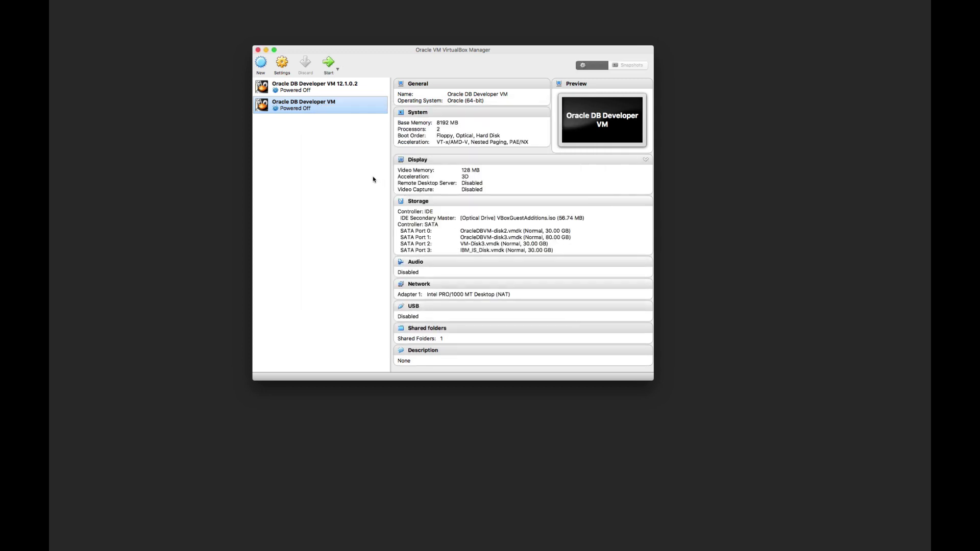
pyautogui.click(329, 63)
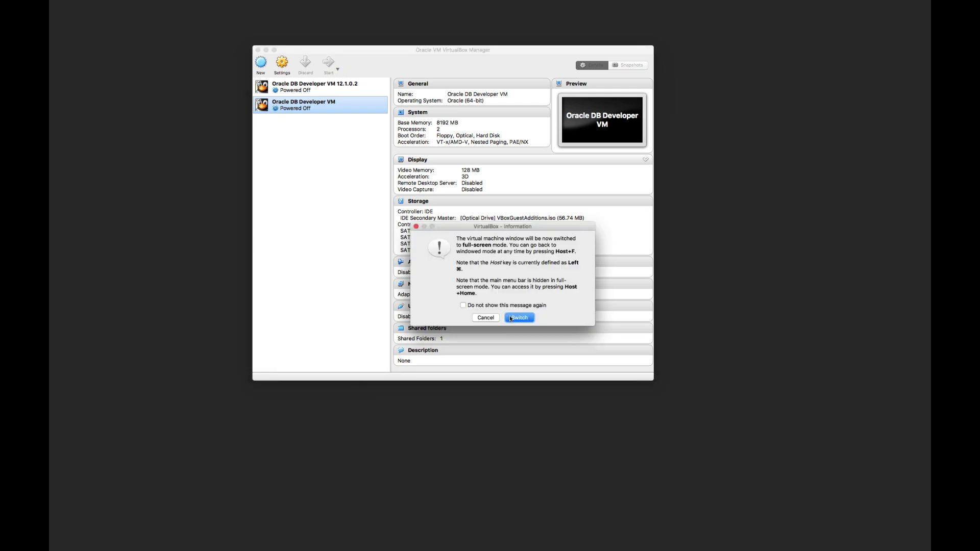
# Accept full-screen, open an enlarged guest terminal, and get a root shell with sudo -s.
pyautogui.click(511, 317)
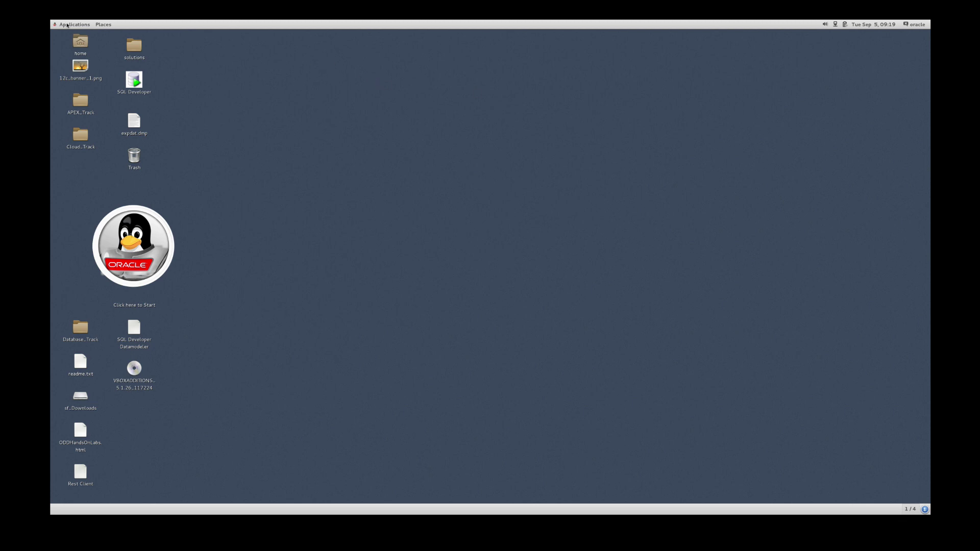
pyautogui.click(68, 25)
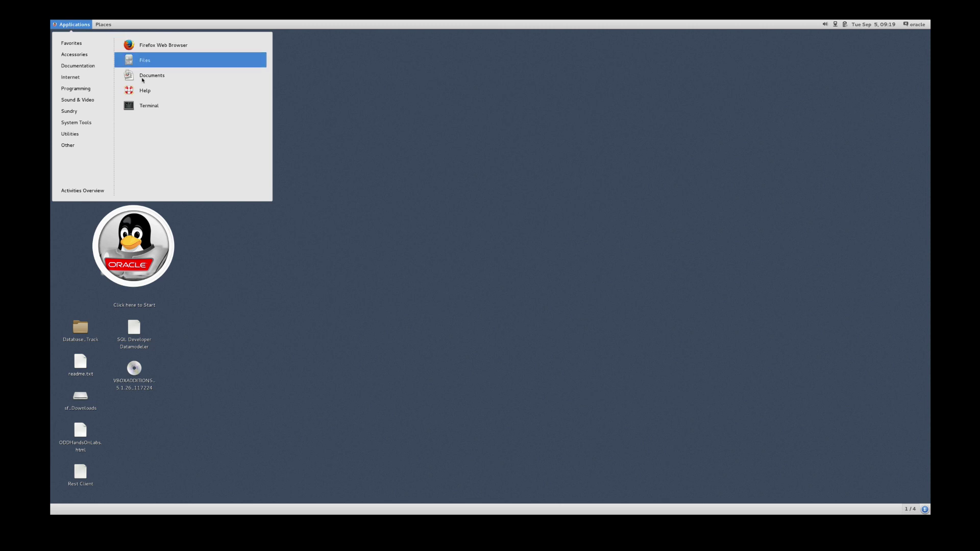
pyautogui.click(144, 105)
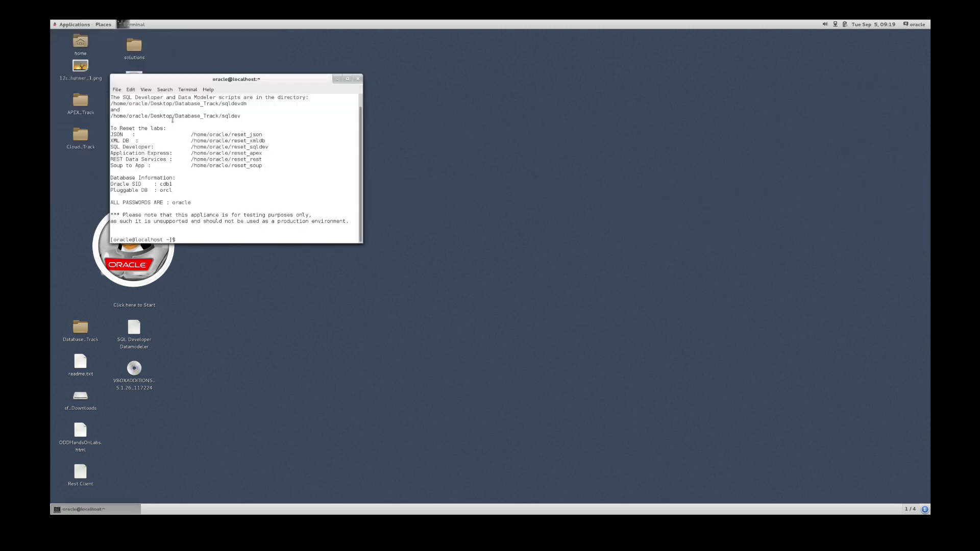
pyautogui.moveTo(192, 79); pyautogui.dragTo(281, 57)
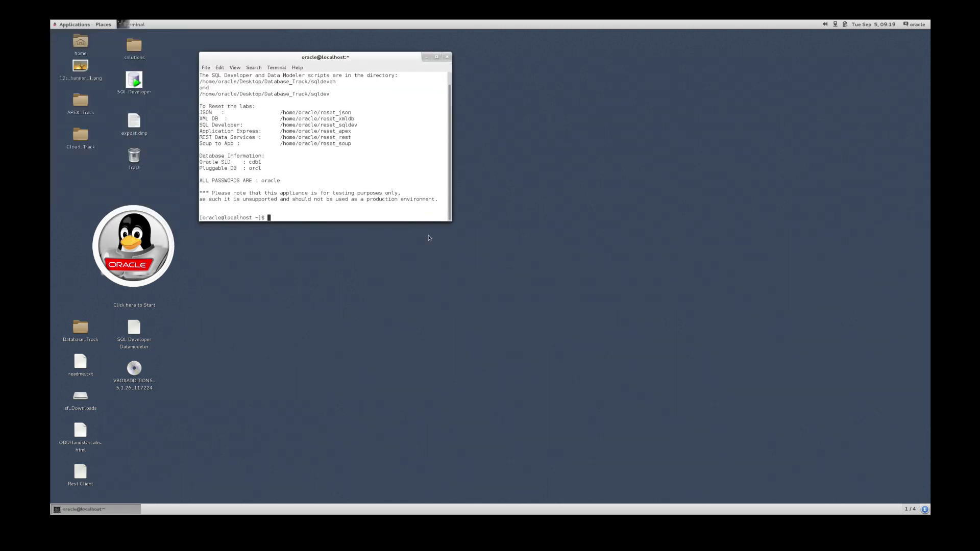
pyautogui.moveTo(451, 222); pyautogui.dragTo(513, 357)
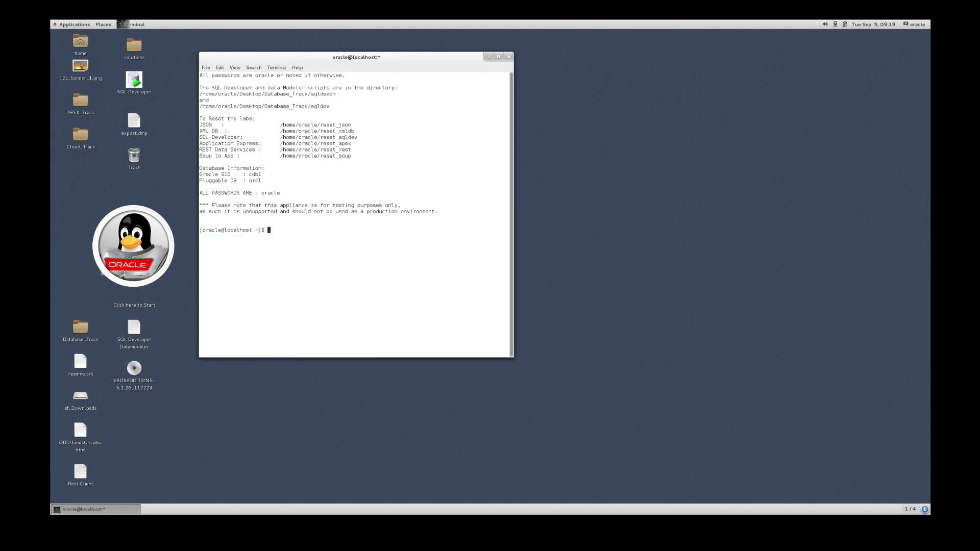
pyautogui.write('sudo -s')
pyautogui.press('Return')
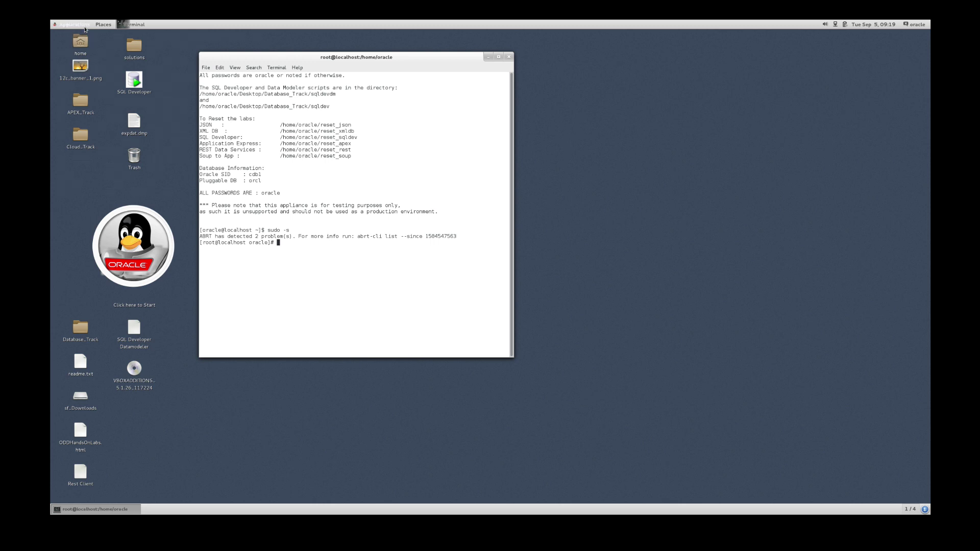
# Launch the Disks utility from the Applications menu's Utilities.
pyautogui.click(86, 29)
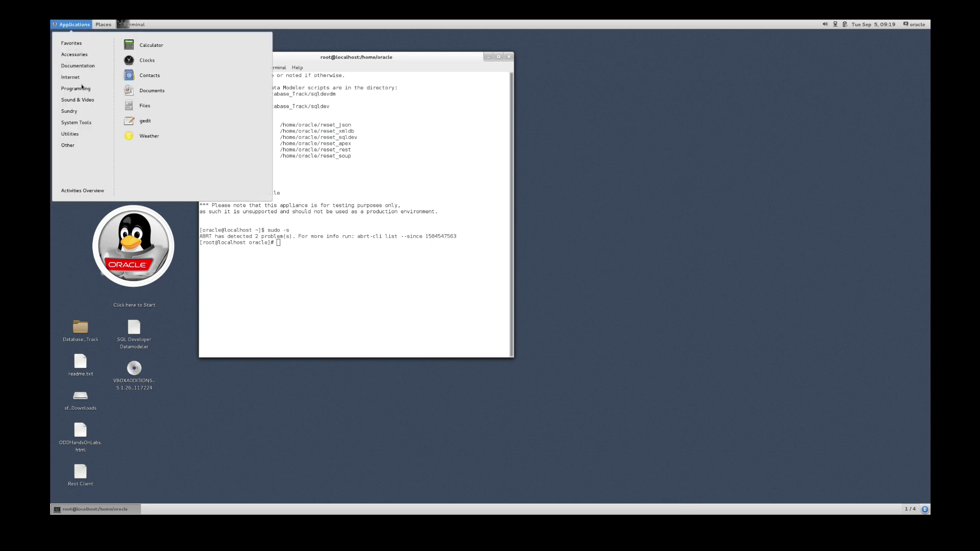
pyautogui.moveTo(78, 139)
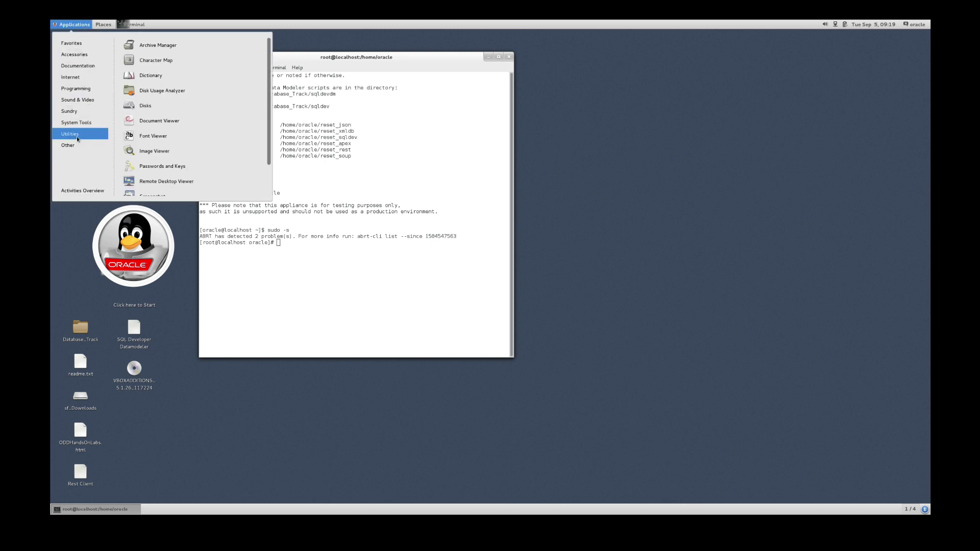
pyautogui.click(145, 107)
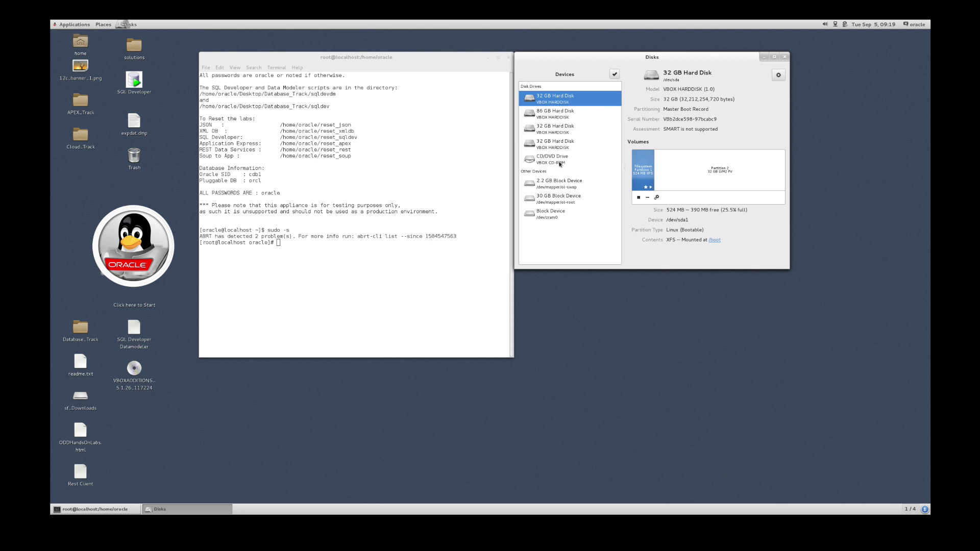
# Compare the 32 GB disks, then show volume actions for the empty /dev/sdd.
pyautogui.click(551, 148)
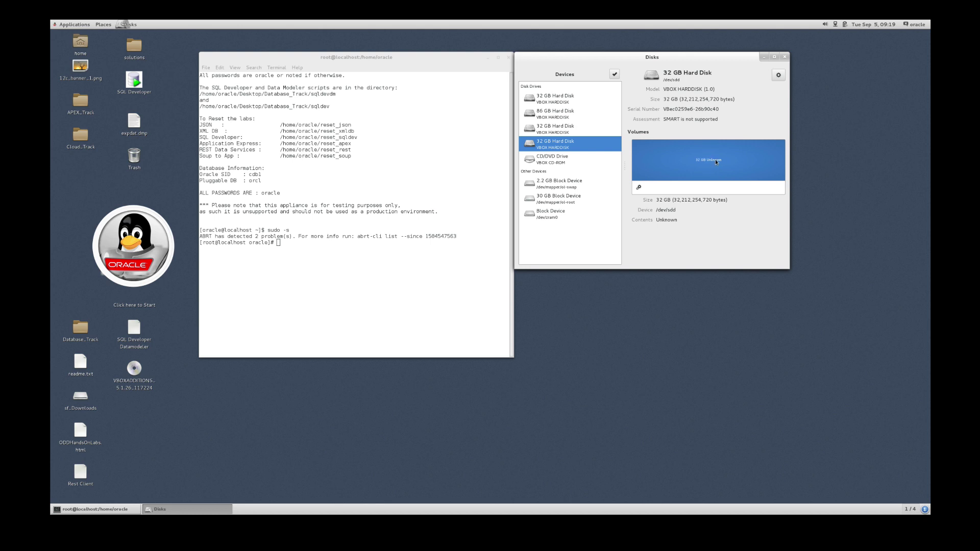
pyautogui.click(548, 129)
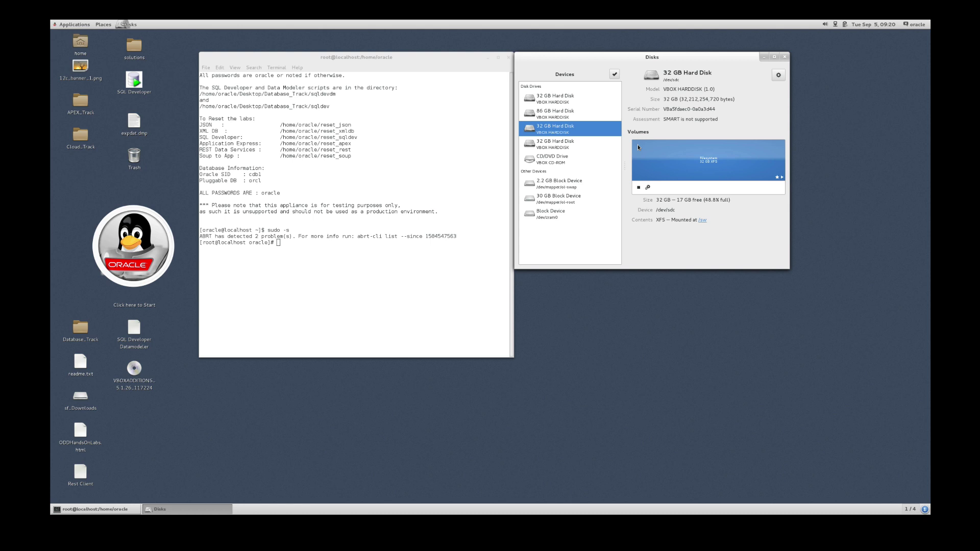
pyautogui.click(548, 145)
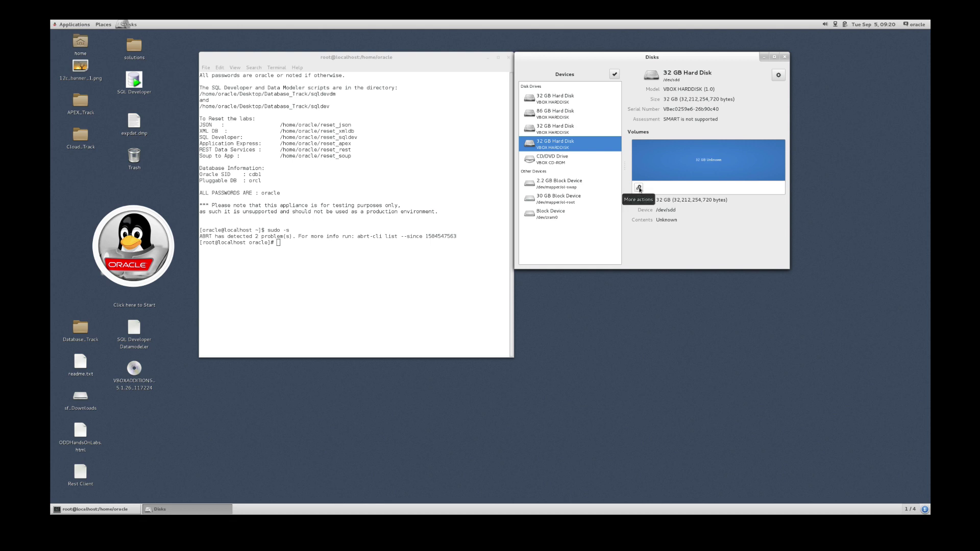
pyautogui.click(639, 188)
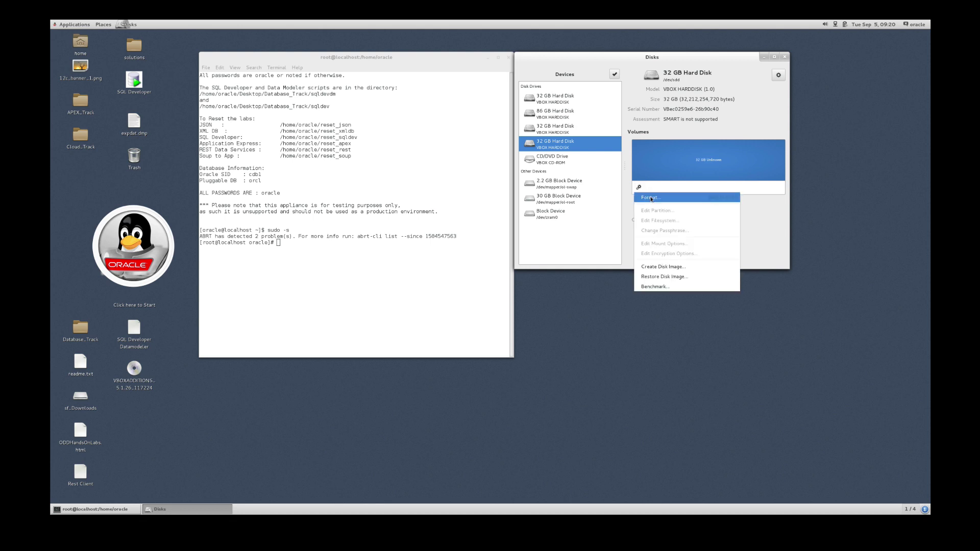
# Format the 32 GB /dev/sdd volume with a custom xfs filesystem, confirming and authenticating with the admin password.
pyautogui.click(651, 198)
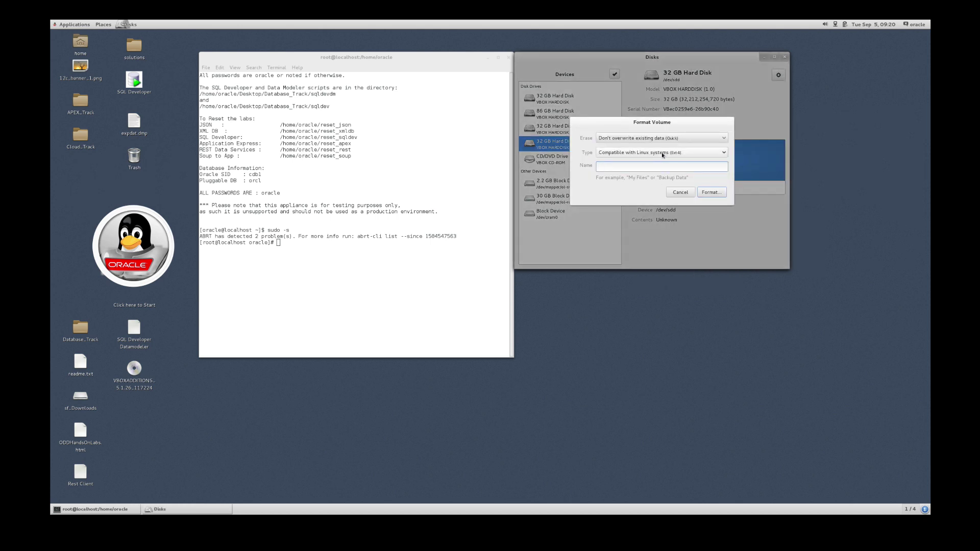
pyautogui.click(663, 153)
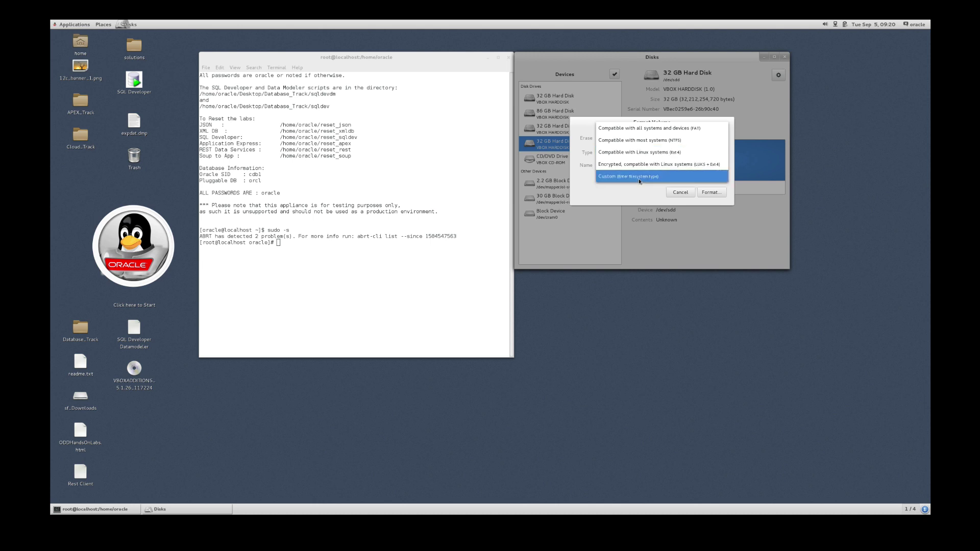
pyautogui.click(640, 179)
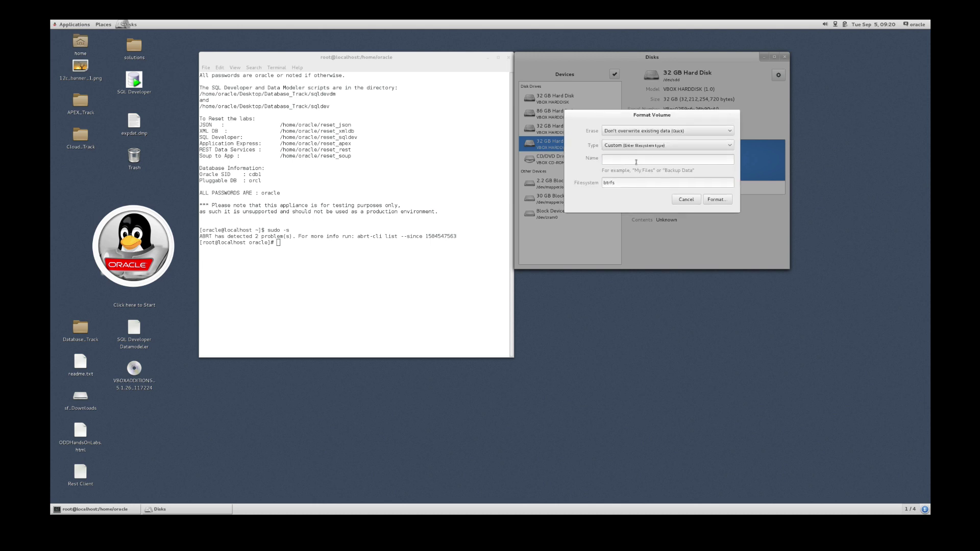
pyautogui.moveTo(620, 184); pyautogui.dragTo(599, 184)
pyautogui.write('xfs')
pyautogui.click(715, 203)
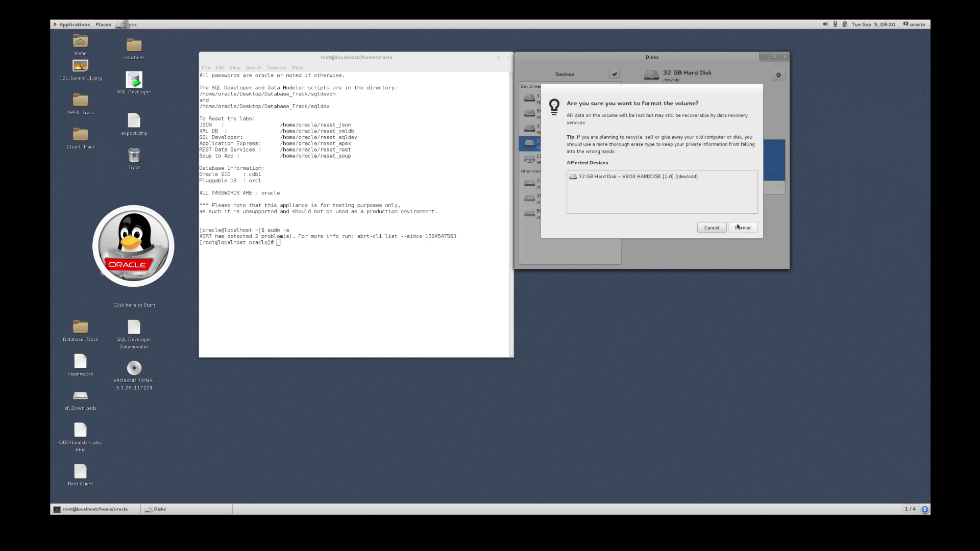
pyautogui.click(736, 225)
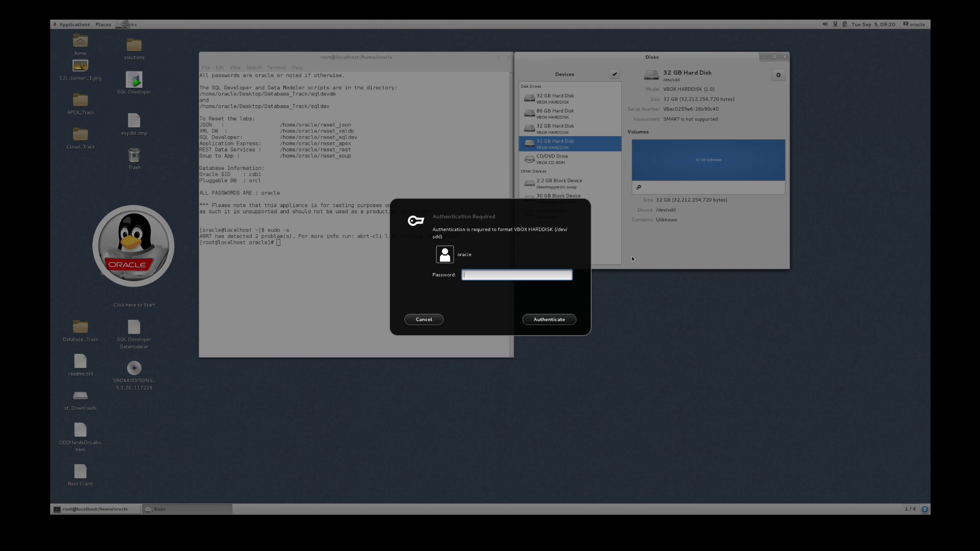
pyautogui.write('oracle')
pyautogui.click(560, 319)
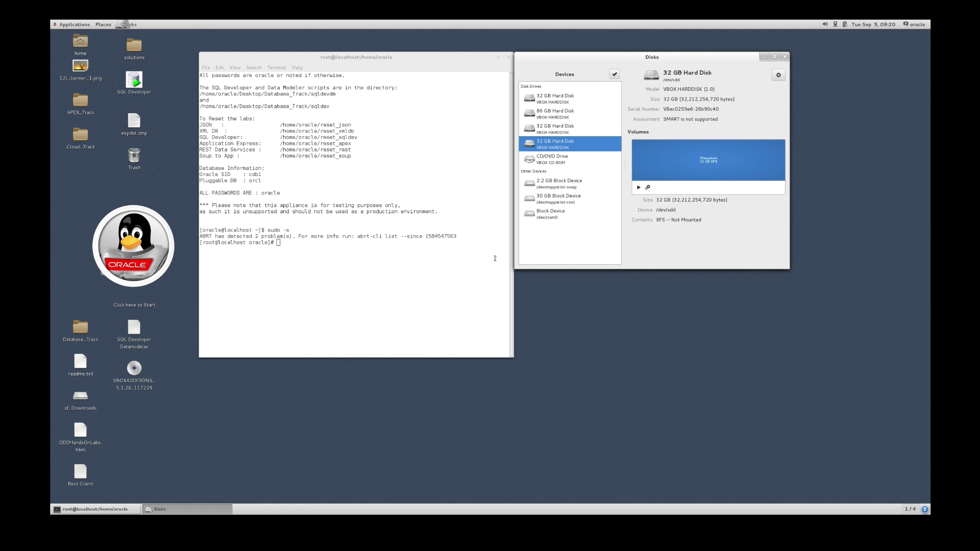
# Create the /u02 directory with mkdir in the root terminal, then show the XFS volume's actions in Disks.
pyautogui.click(495, 258)
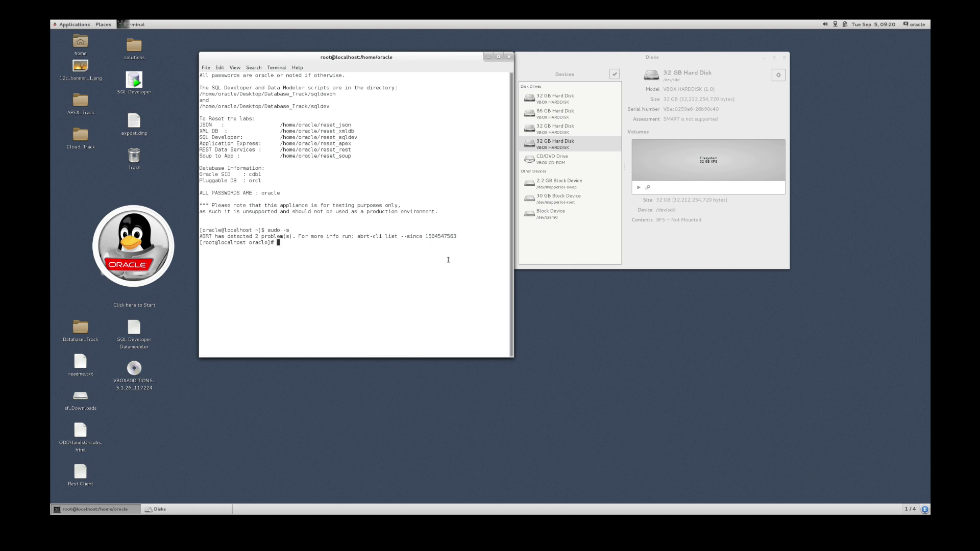
pyautogui.write('mkdir /u02')
pyautogui.press('Return')
pyautogui.click(671, 210)
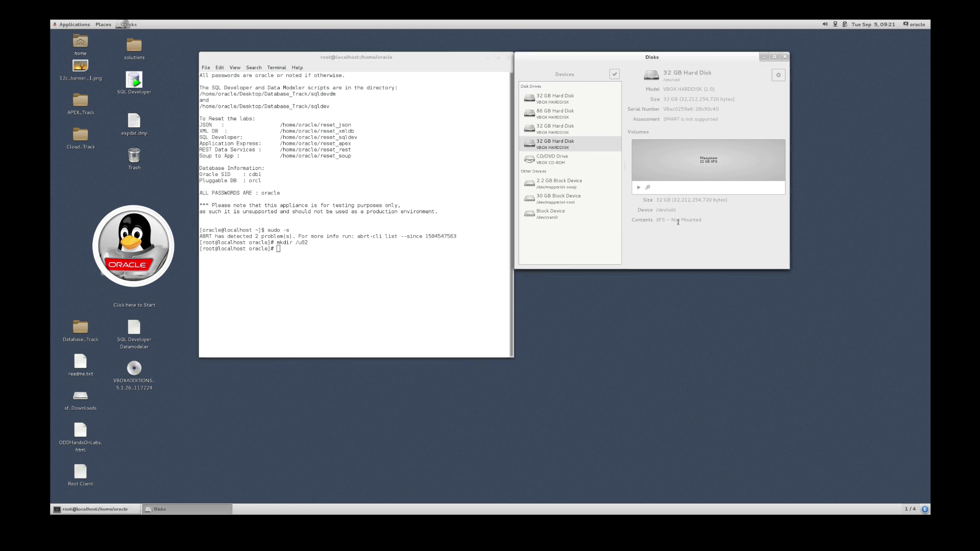
pyautogui.click(648, 188)
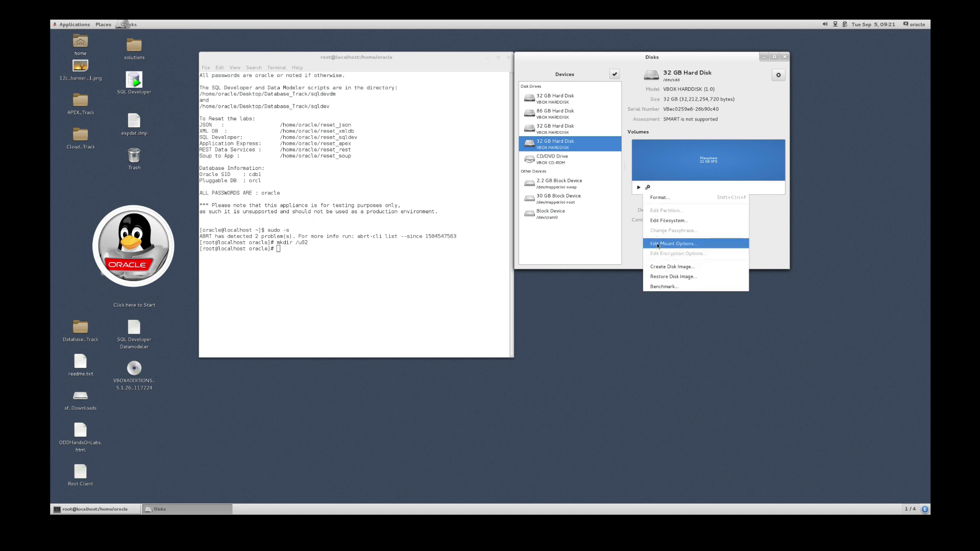
# Set the XFS volume's mount options to defaults, mount point /u02, type xfs, and save with authentication.
pyautogui.click(658, 245)
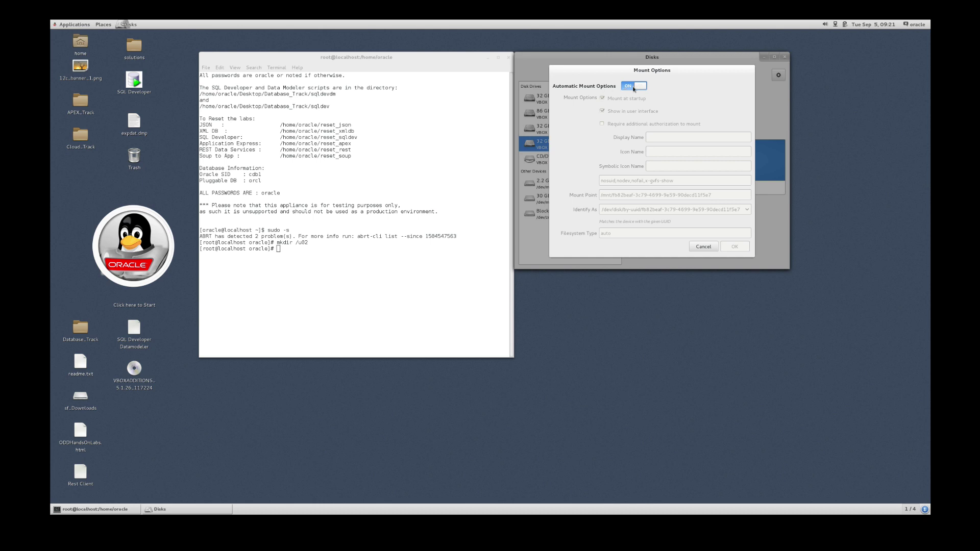
pyautogui.click(630, 89)
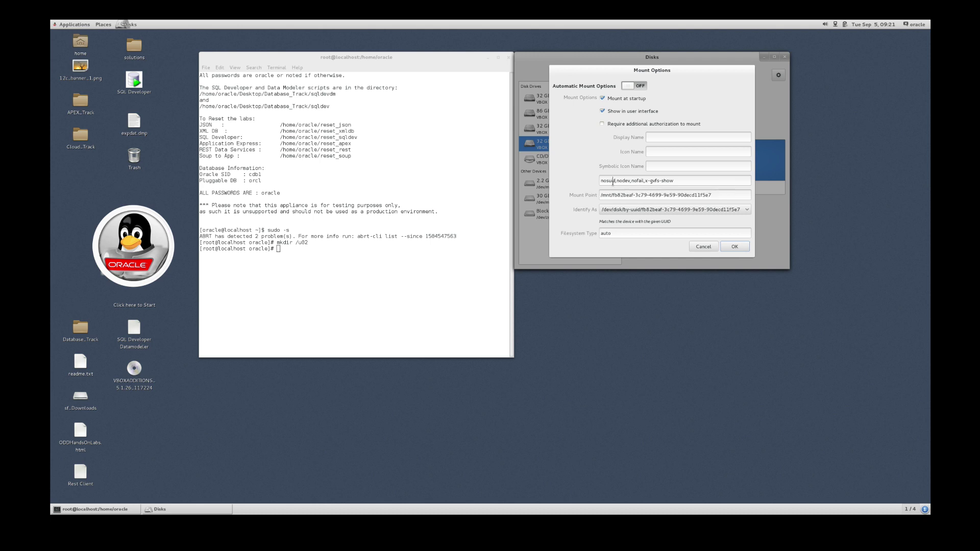
pyautogui.tripleClick(613, 181)
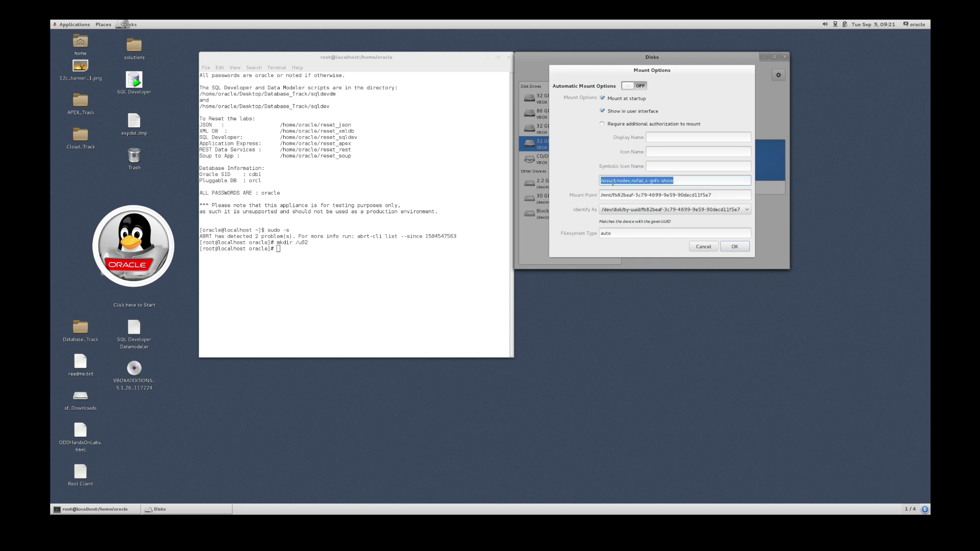
pyautogui.write('de')
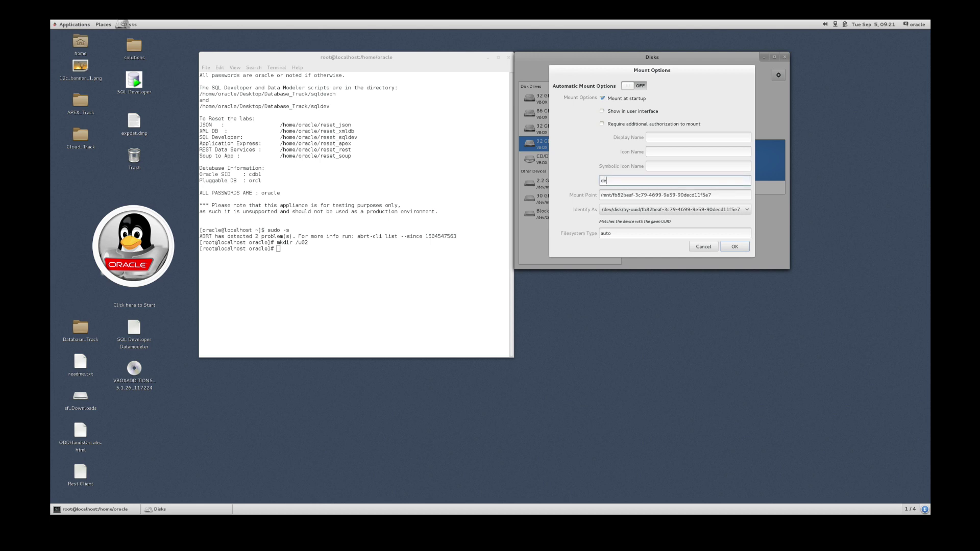
pyautogui.write('faults')
pyautogui.tripleClick(617, 196)
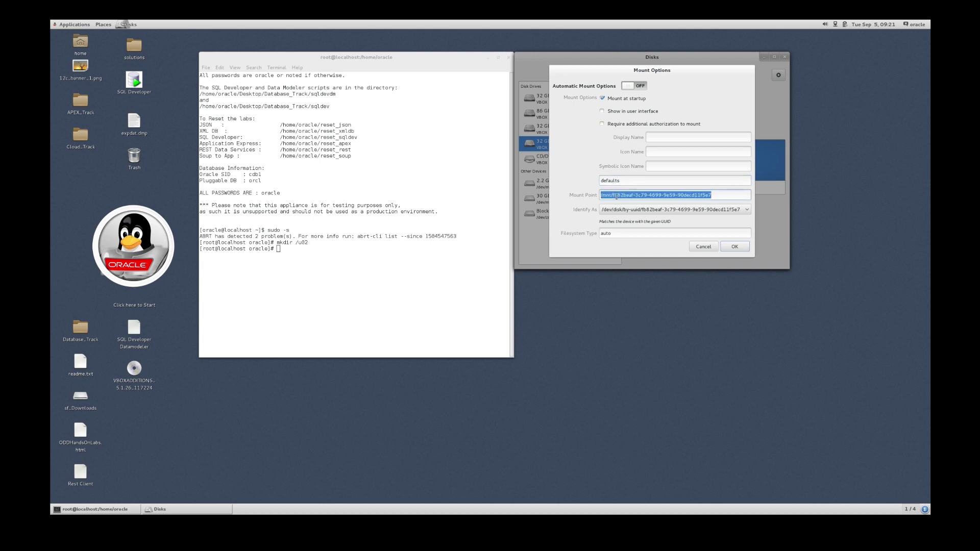
pyautogui.write('/u0')
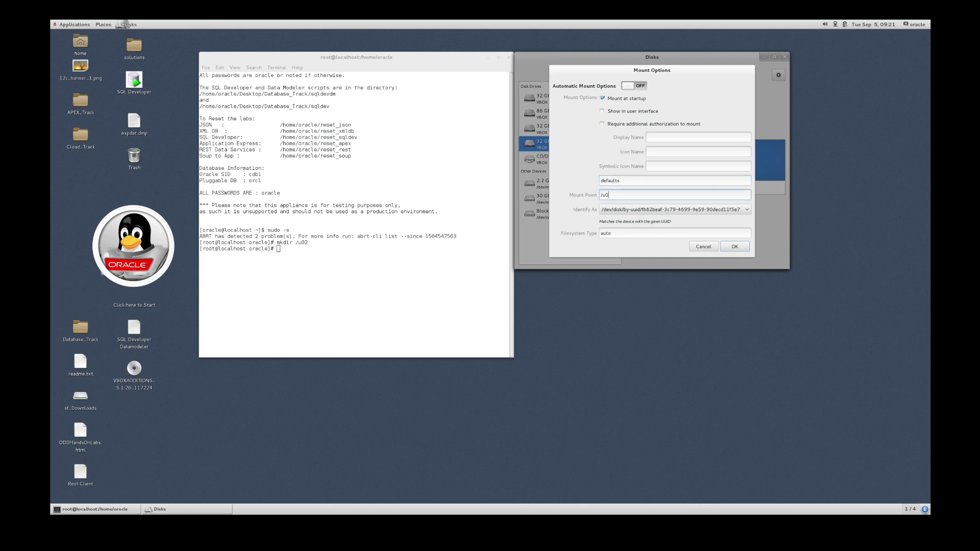
pyautogui.write('2')
pyautogui.tripleClick(603, 235)
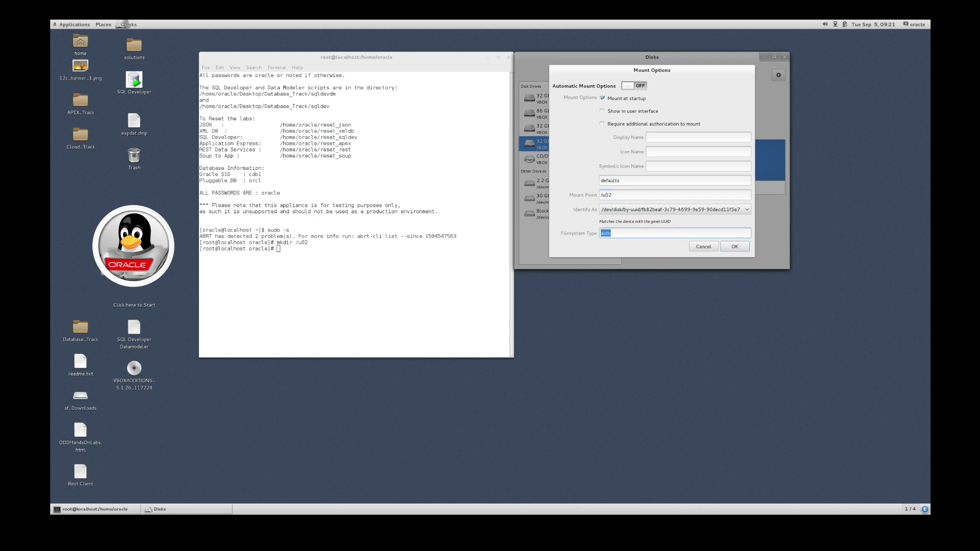
pyautogui.write('xfs')
pyautogui.click(737, 247)
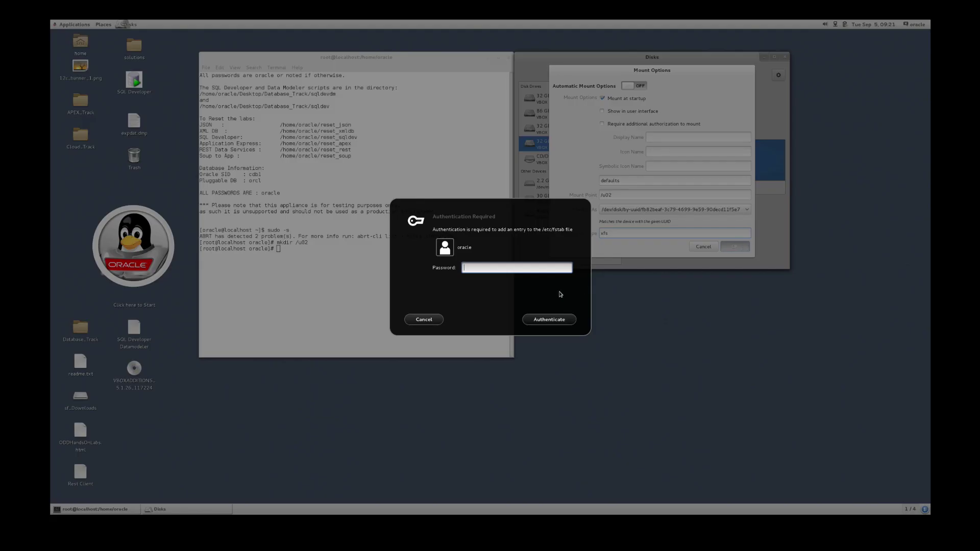
pyautogui.write('oracle')
pyautogui.press('Return')
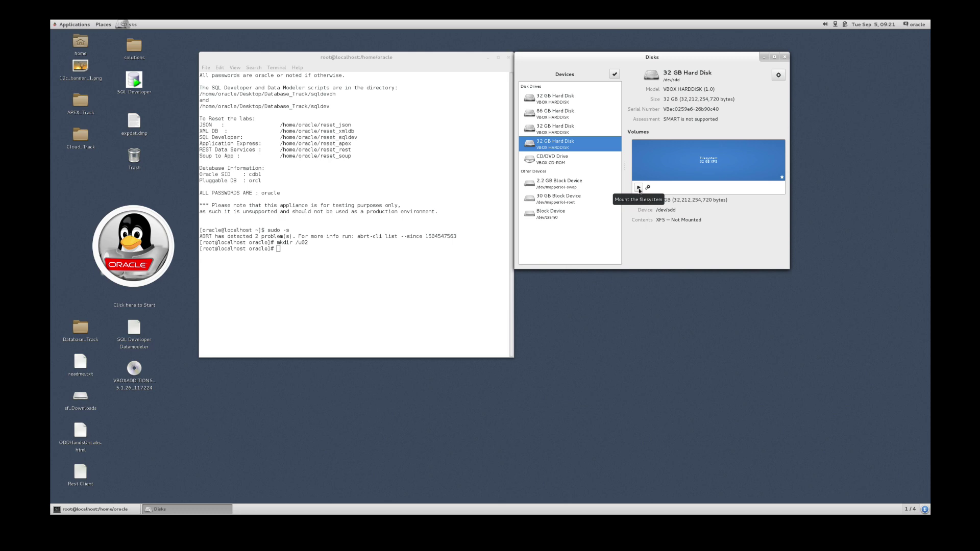
# Mount the 32 GB XFS volume, authenticating with the admin password.
pyautogui.click(639, 188)
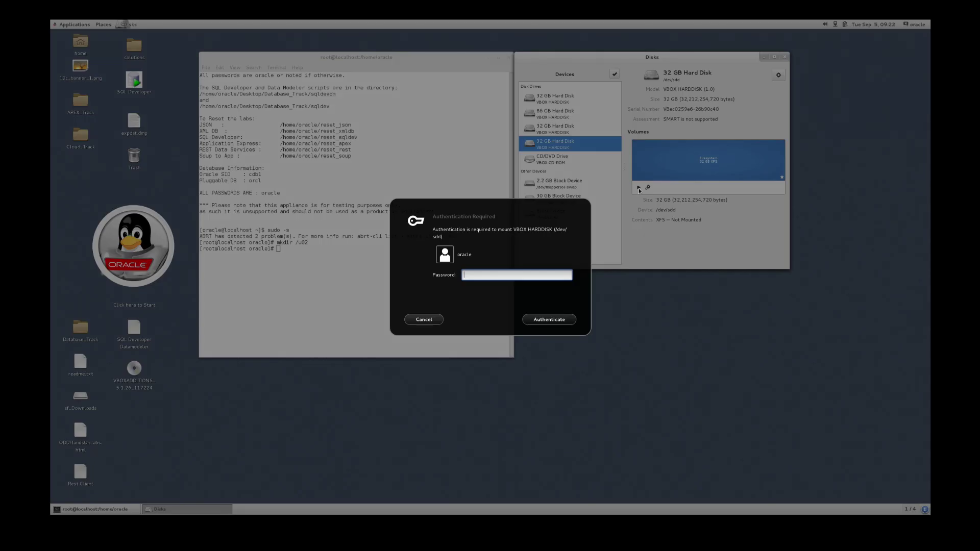
pyautogui.write('oracle')
pyautogui.press('Return')
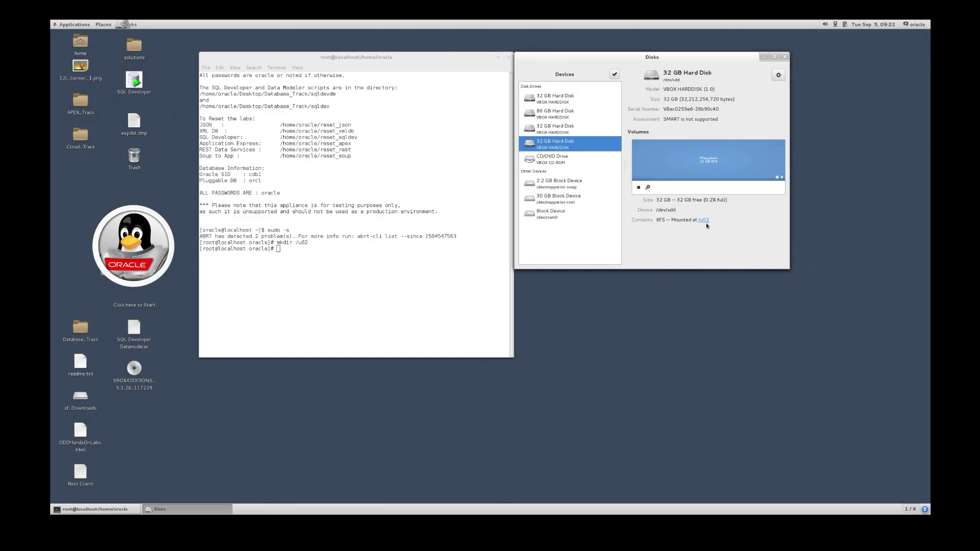
# Run df -h in the root terminal and highlight the /dev/sdd line on /u02.
pyautogui.click(358, 277)
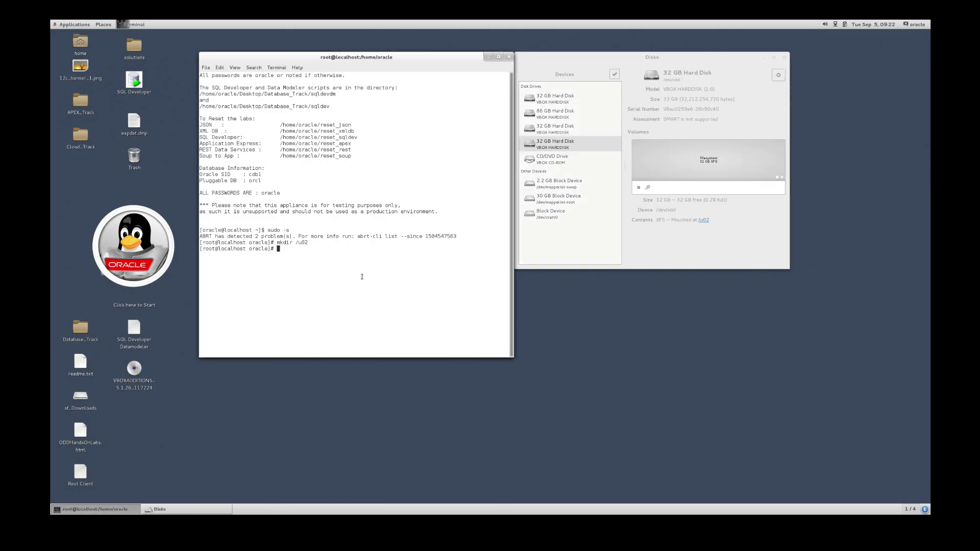
pyautogui.write('df -h')
pyautogui.press('Return')
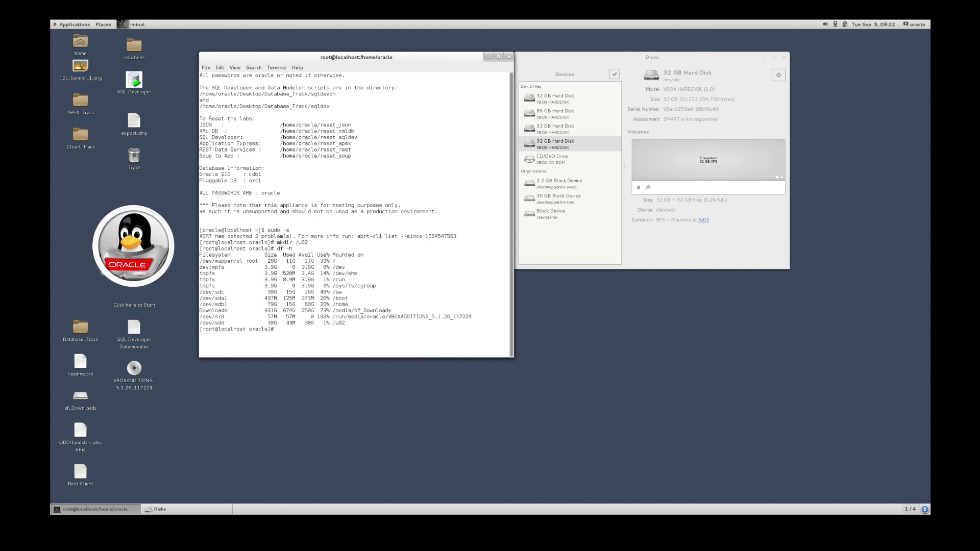
pyautogui.moveTo(201, 323); pyautogui.dragTo(228, 323)
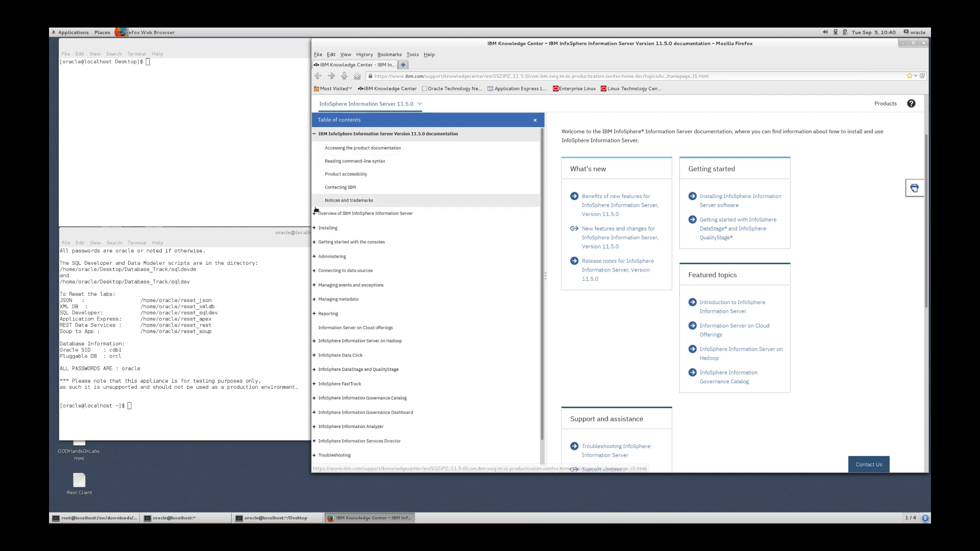
# Expand Installing > Pre-installing the metadata repository database and open 'In an Oracle database system (AIX Linux)'.
pyautogui.click(315, 229)
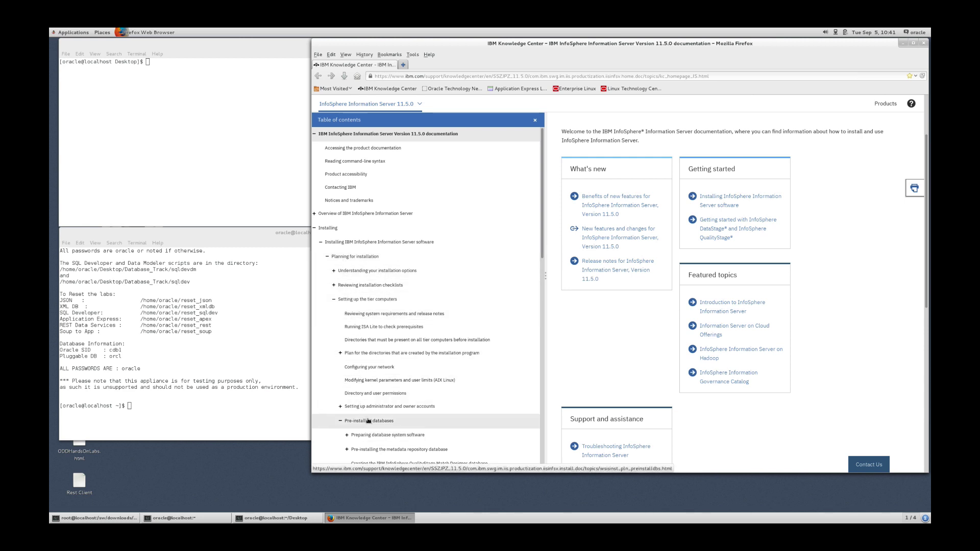
pyautogui.scroll(-3, 368, 421)
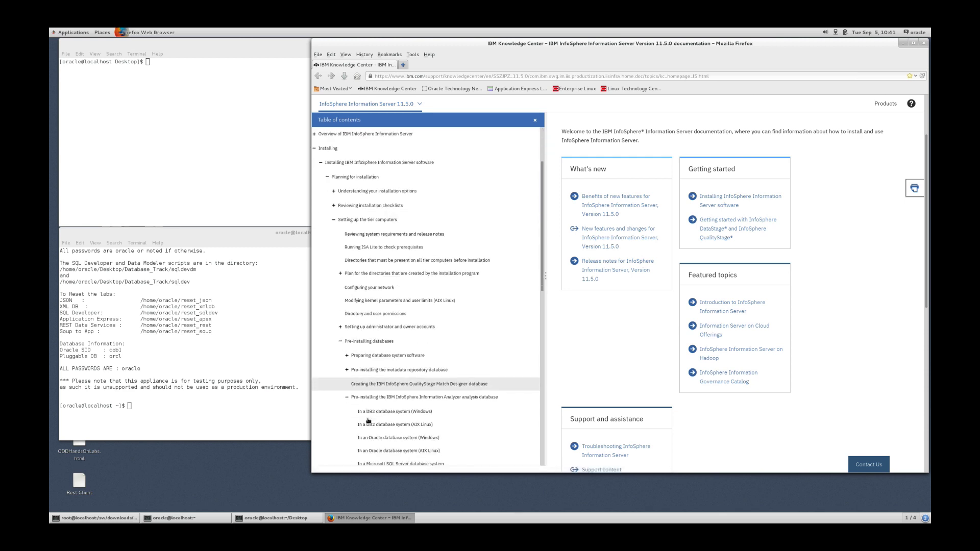
pyautogui.scroll(-1, 368, 421)
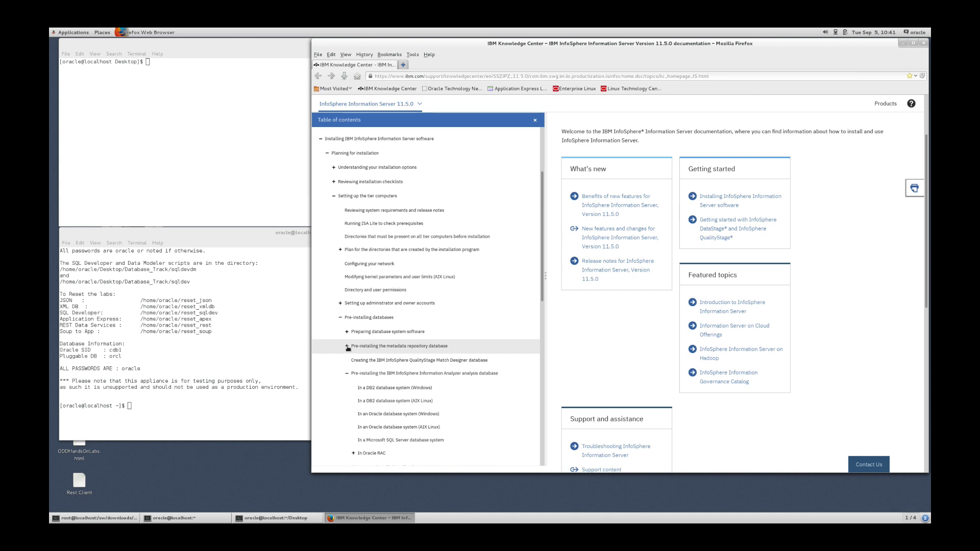
pyautogui.click(347, 347)
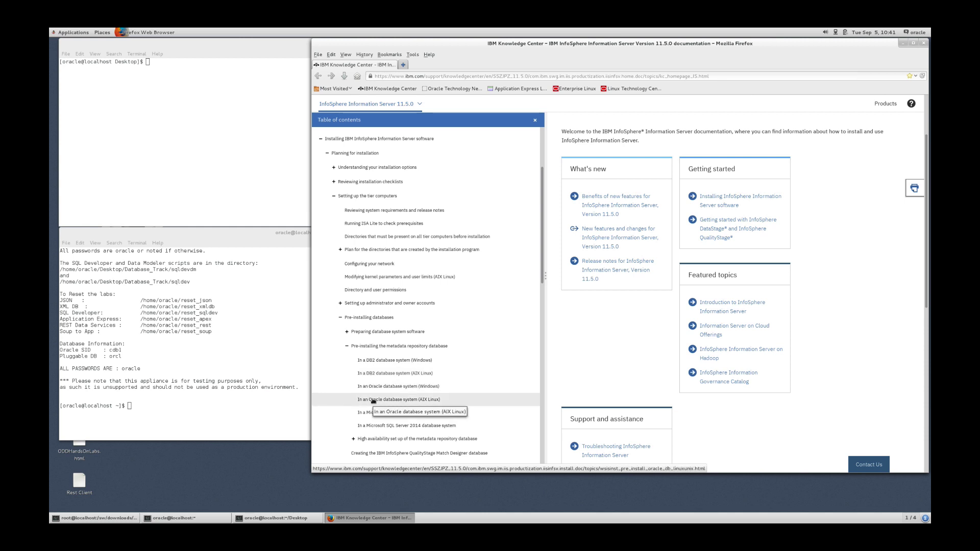
pyautogui.click(406, 400)
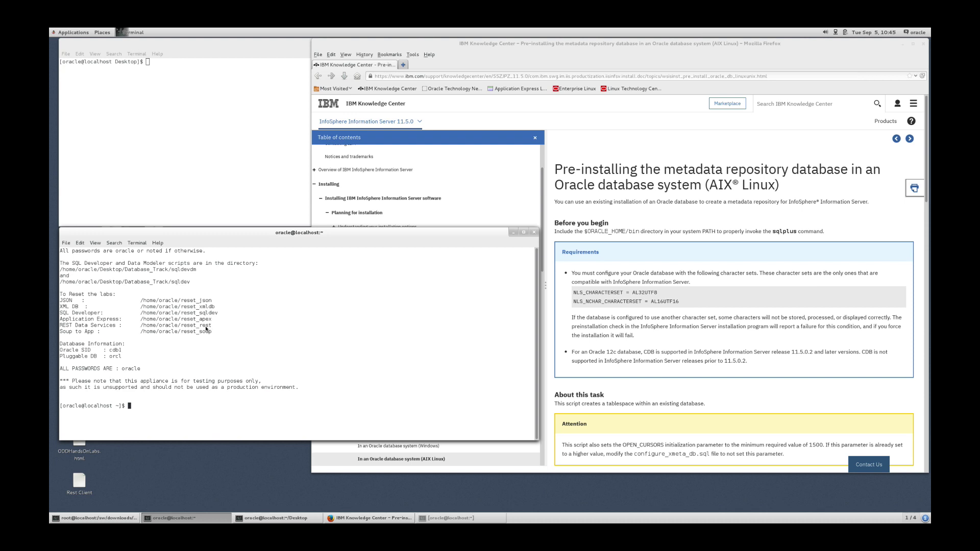
# Start SQL*Plus with sqlplus system and connect with the system password.
pyautogui.write('sqlplus system')
pyautogui.press('Return')
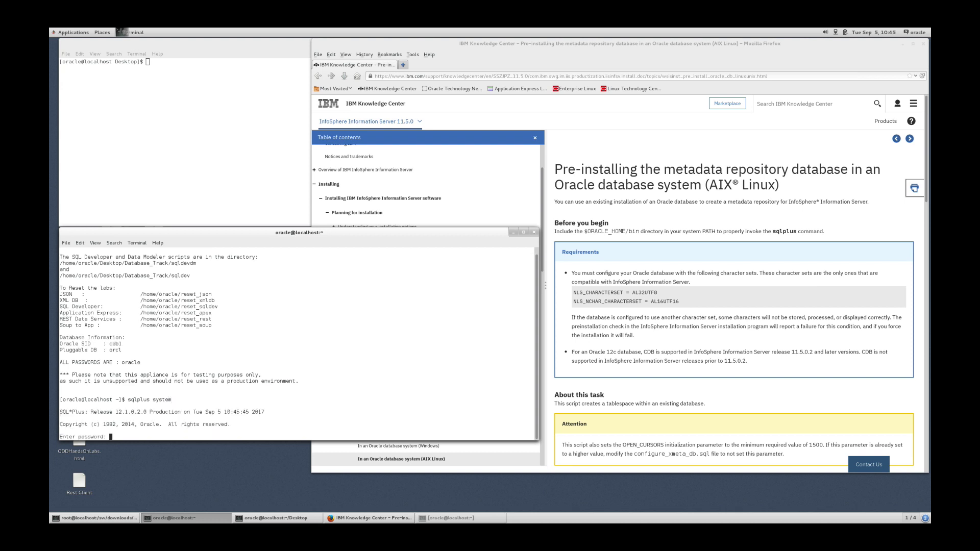
pyautogui.press('Return')
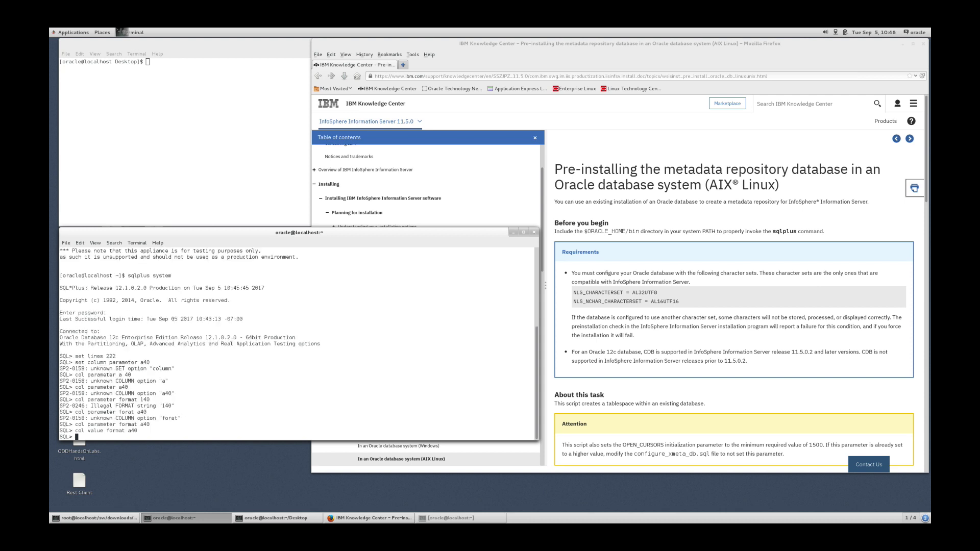
# Run select parameter, value from NLS_DATABASE_PARAMETERS; to check the AL32UTF8 and AL16UTF16 character sets.
pyautogui.write('select parameter, value from NLS_DATABASE_PARAMETER')
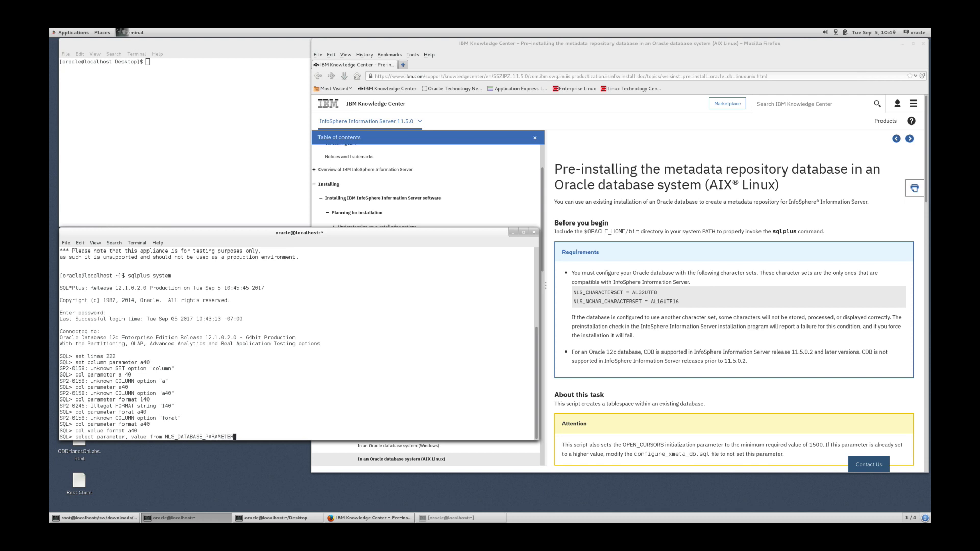
pyautogui.write('S;')
pyautogui.press('Return')
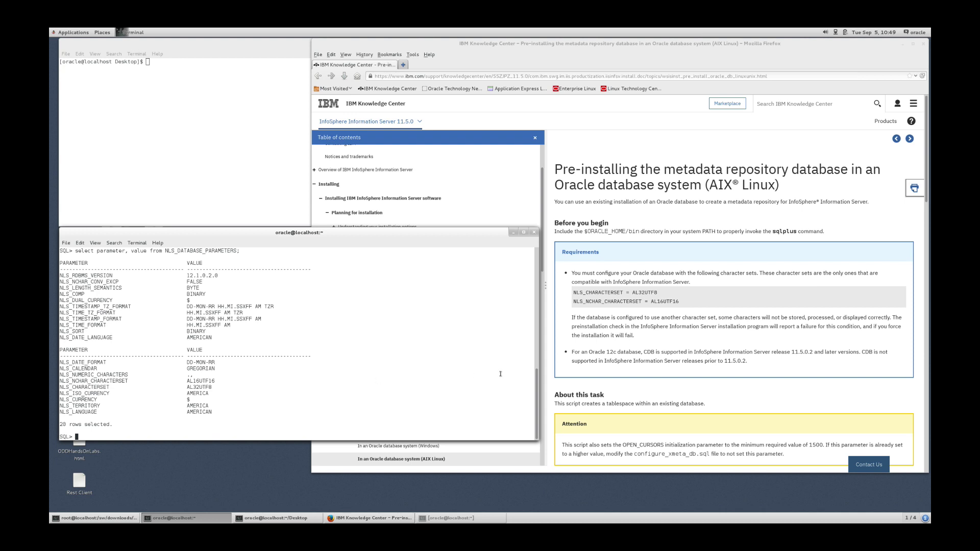
pyautogui.click(636, 399)
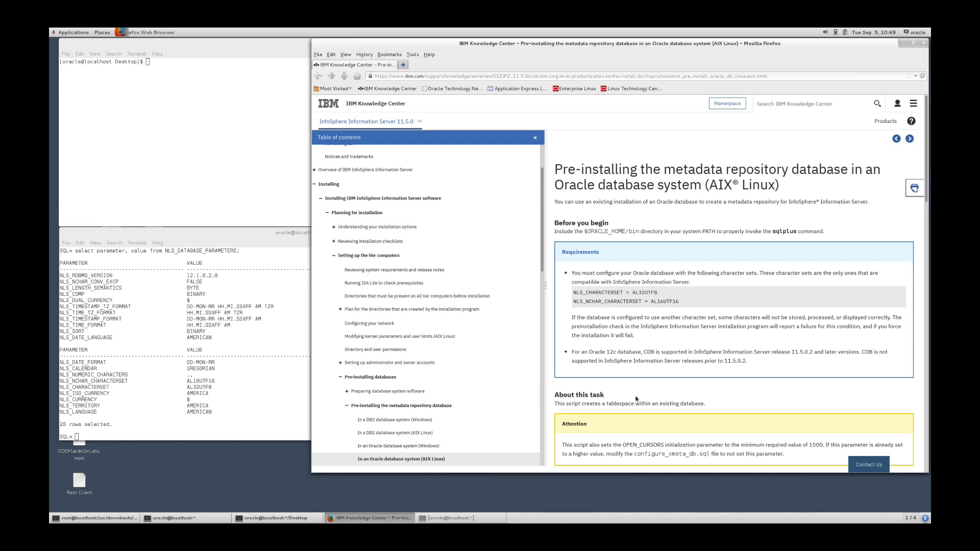
# Scroll the Knowledge Center page down to the Procedure section with the create_xmeta_db.sh example.
pyautogui.scroll(-3, 636, 399)
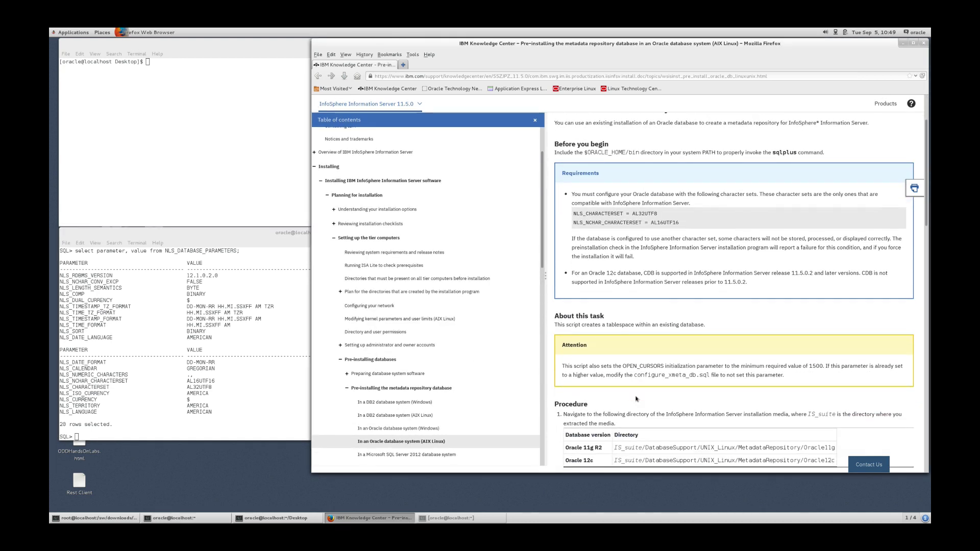
pyautogui.scroll(-3, 637, 398)
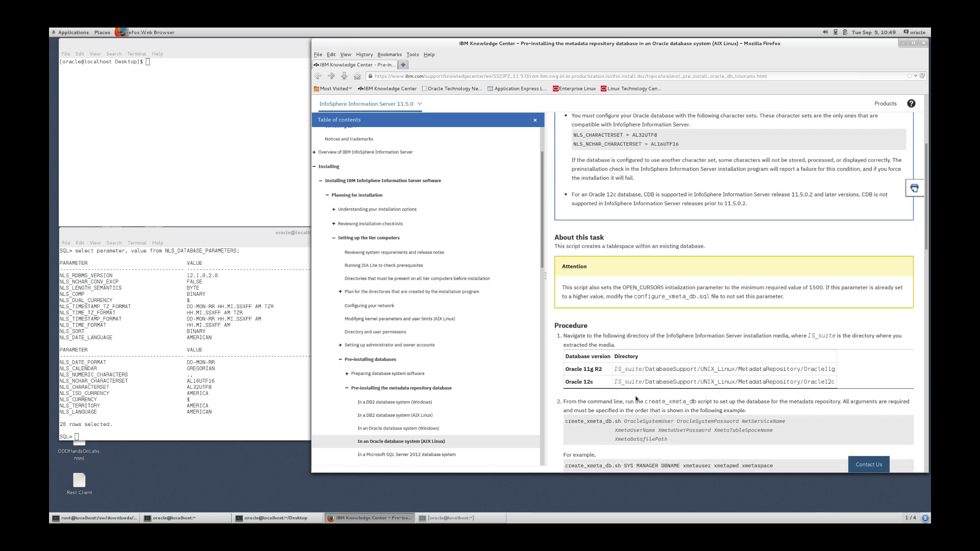
pyautogui.scroll(-3, 636, 399)
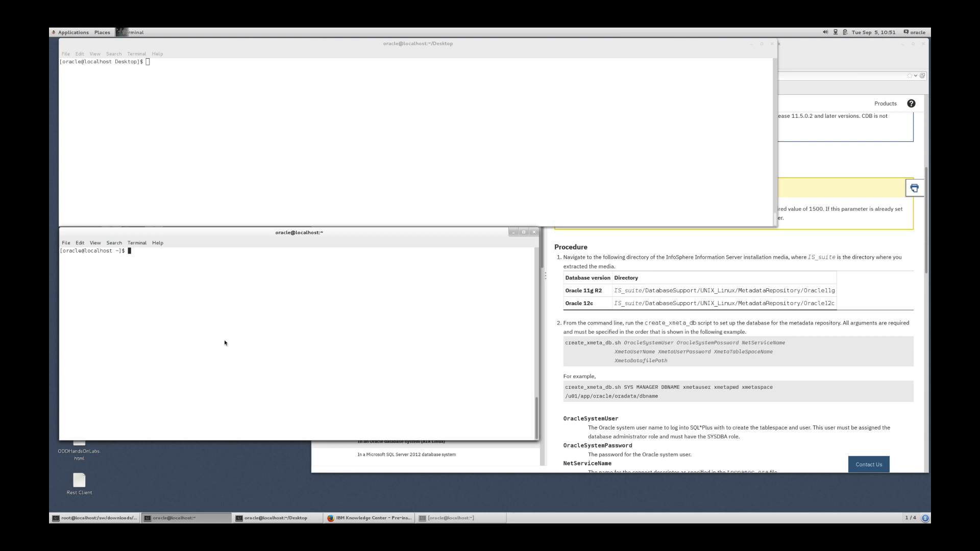
# Change into /sw/downloads/is-suite and list its contents.
pyautogui.write('cd /sw/downloads/is')
pyautogui.press('Tab')
pyautogui.press('Return')
pyautogui.write('ls')
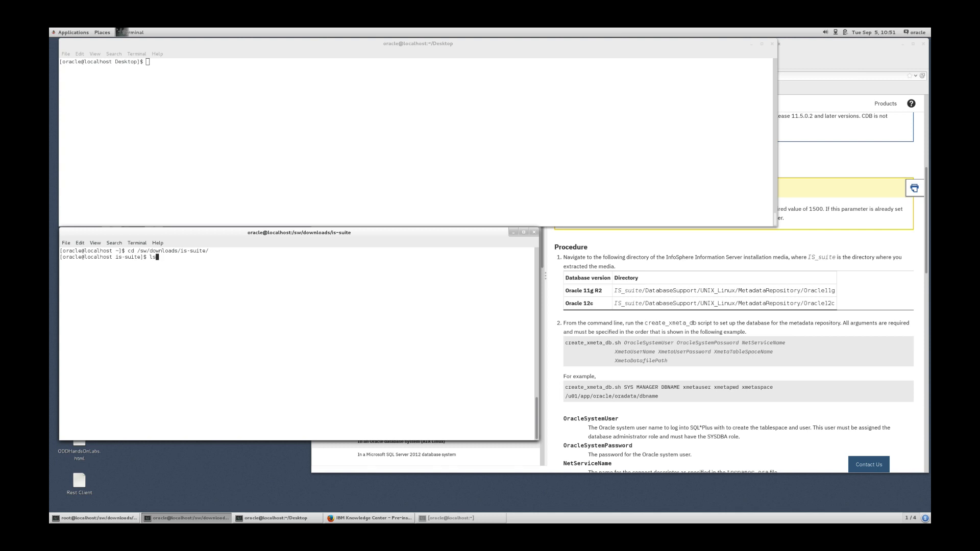
pyautogui.press('Return')
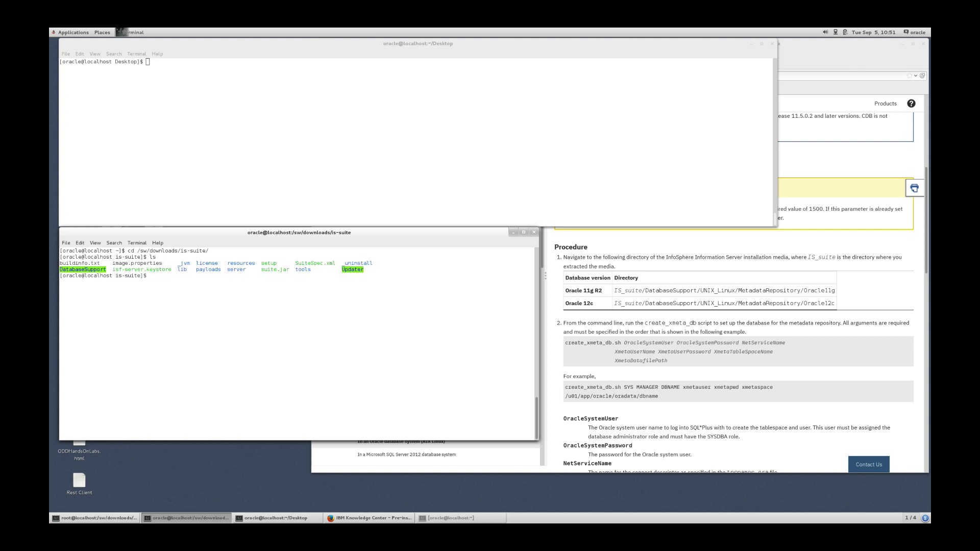
# Change into DatabaseSupport/UNIX_Linux/MetadataRepository/Oracle12c and list its files with ls -l.
pyautogui.write('cd Da')
pyautogui.press('Tab')
pyautogui.write('U')
pyautogui.press('Tab')
pyautogui.write('O')
pyautogui.press('BackSpace')
pyautogui.write('M')
pyautogui.press('Tab')
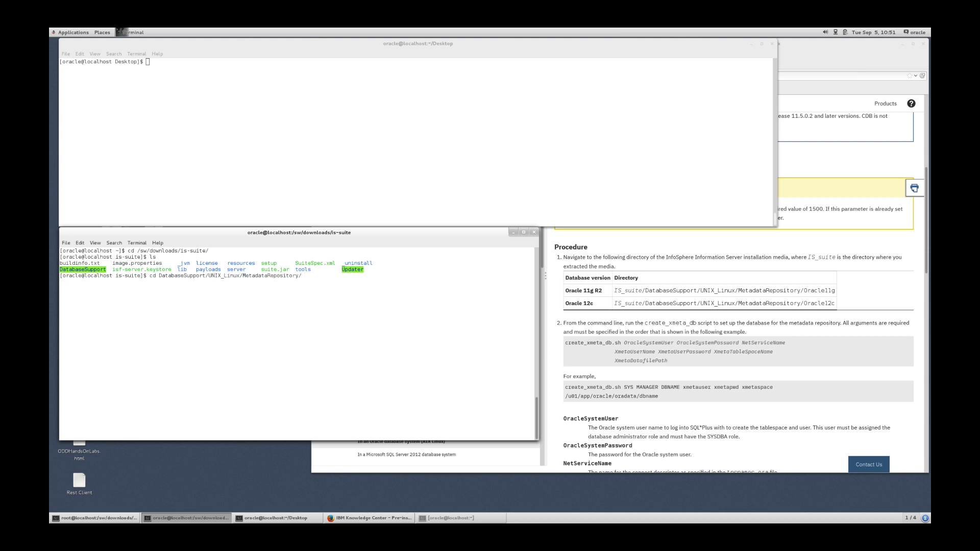
pyautogui.write('O')
pyautogui.press('Tab')
pyautogui.write('2')
pyautogui.press('Tab')
pyautogui.press('Return')
pyautogui.write('ls -l')
pyautogui.press('Return')
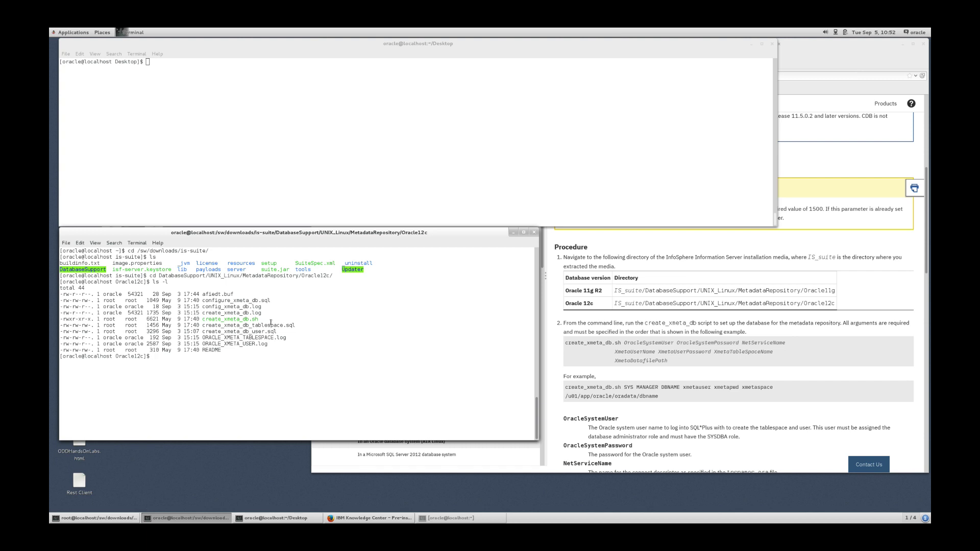
# Run create_xmeta_db.sh for orcl with schema xmeta, tablespace xmeta_dat and the pasted datafile path.
pyautogui.write('./create_xmeta_db.sh SYS oracle orcl xmeta oracle xmeta_dat')
pyautogui.rightClick(357, 377)
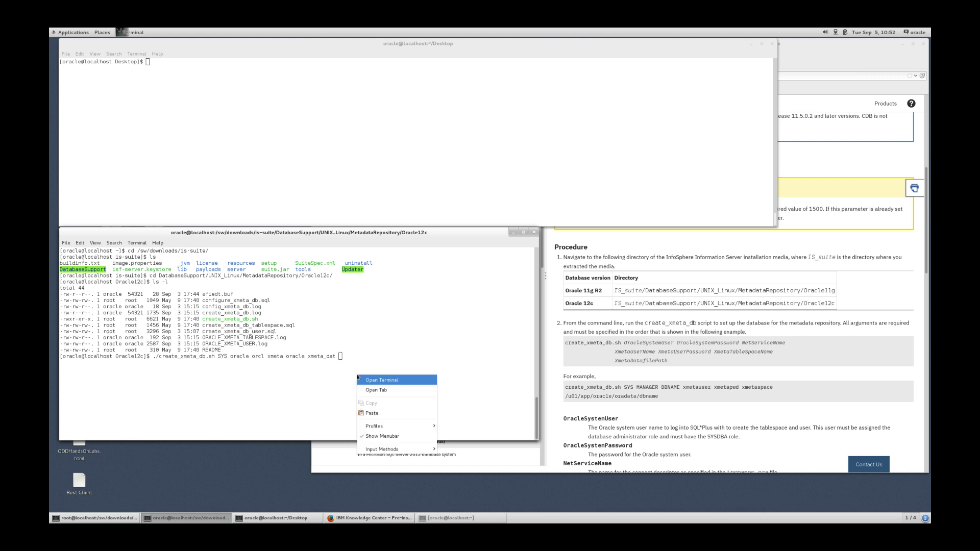
pyautogui.click(367, 413)
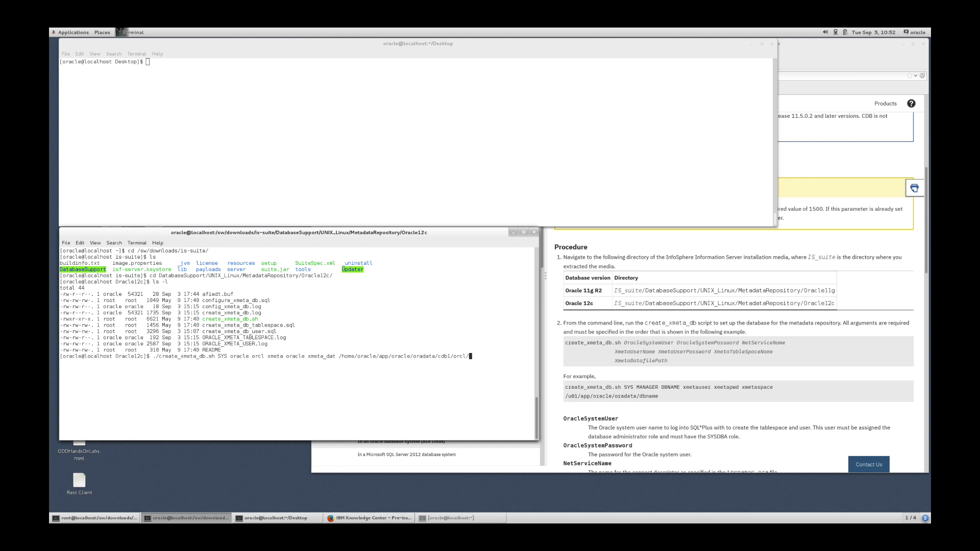
pyautogui.press('Return')
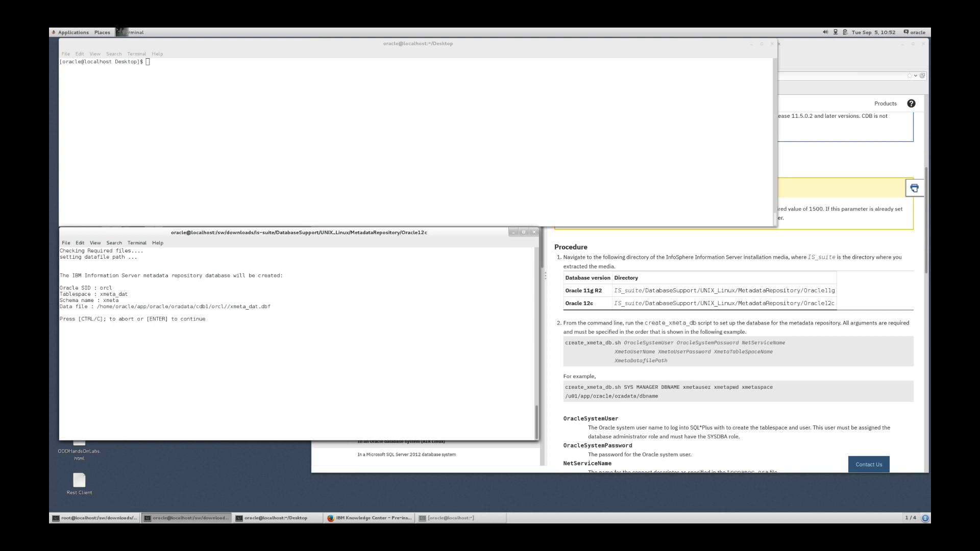
pyautogui.press('Return')
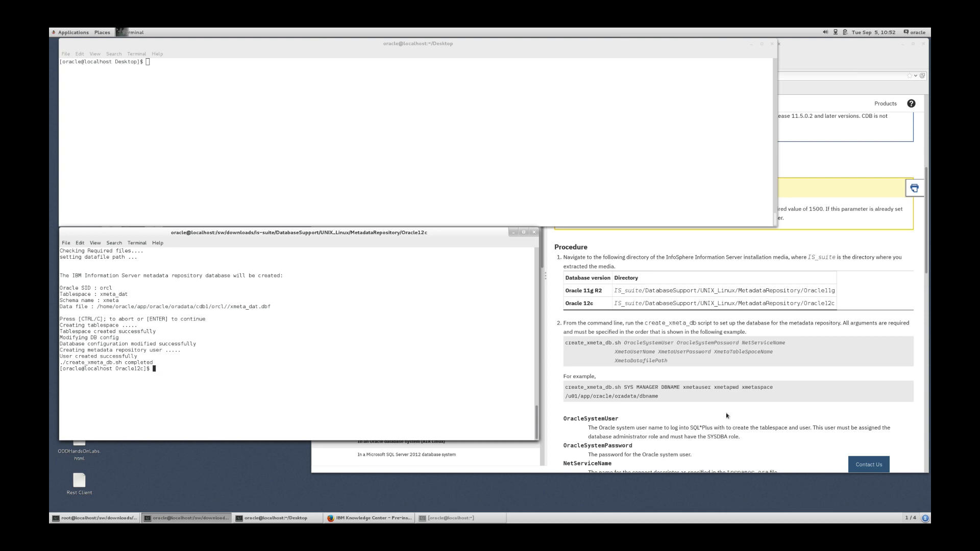
pyautogui.click(692, 405)
# Rerun create_xmeta_db.sh with schema xmetasr and tablespace xmetasr_dat for the staging area.
pyautogui.scroll(-5, 692, 406)
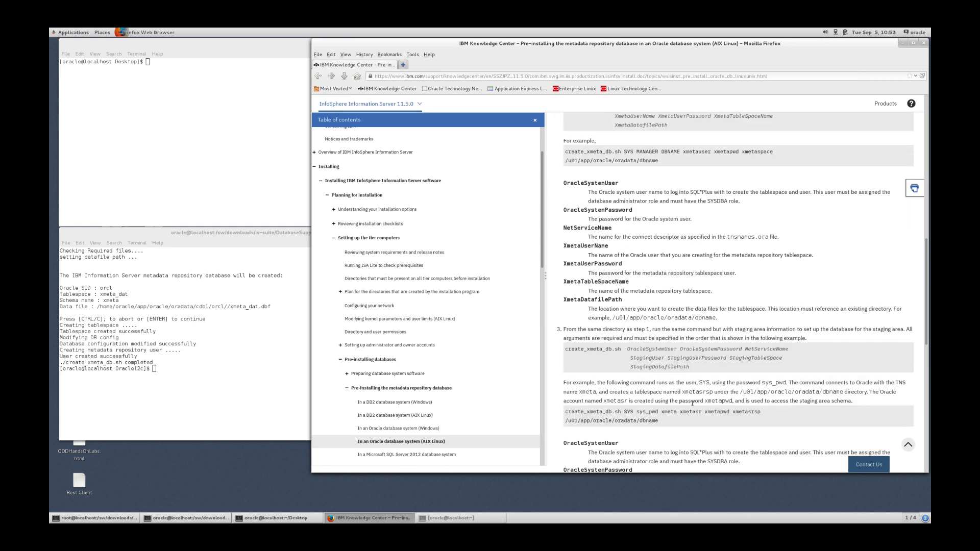
pyautogui.scroll(-2, 693, 404)
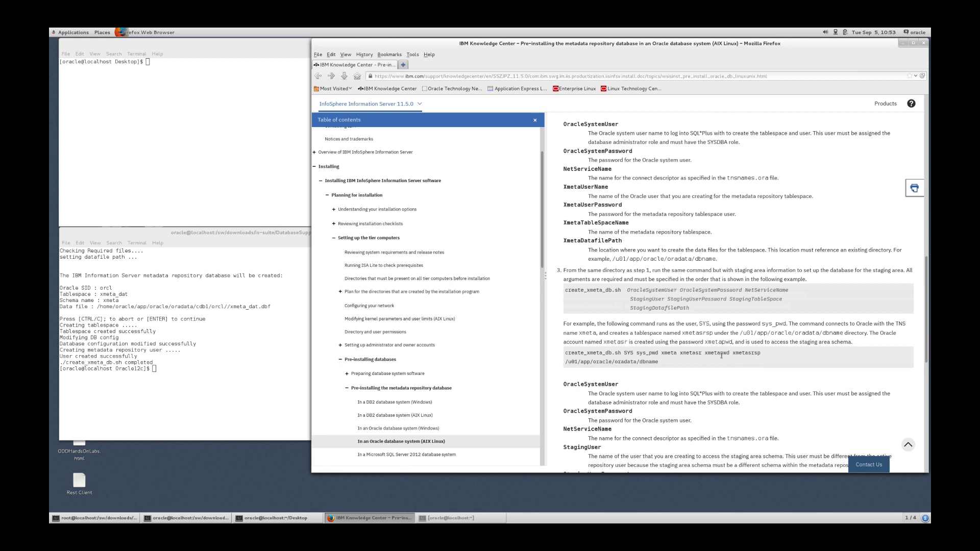
pyautogui.click(263, 363)
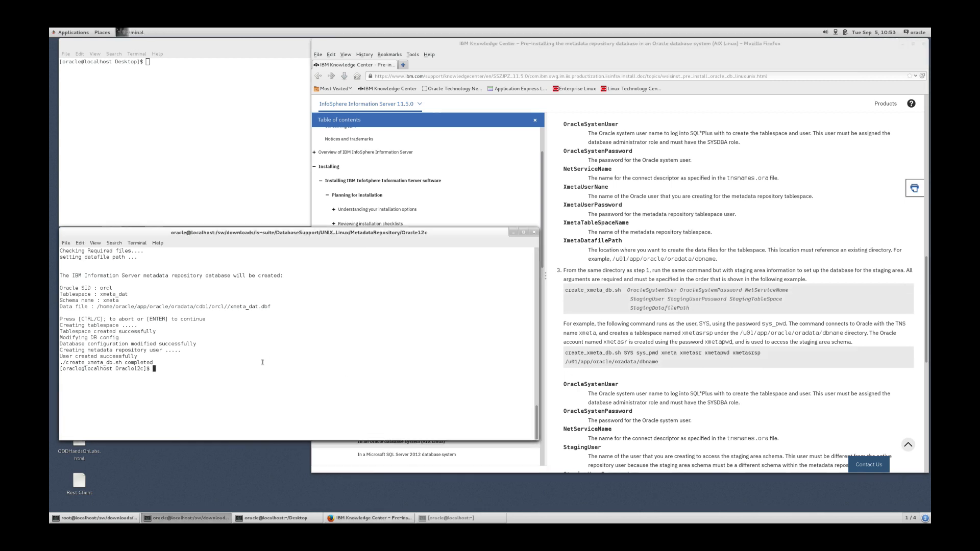
pyautogui.write('./create_xmeta_db.sh SYS oracle orcl xmeta oracle xmeta_dat /home/oracle/app/oracle/oradata/cdb1/orcl/')
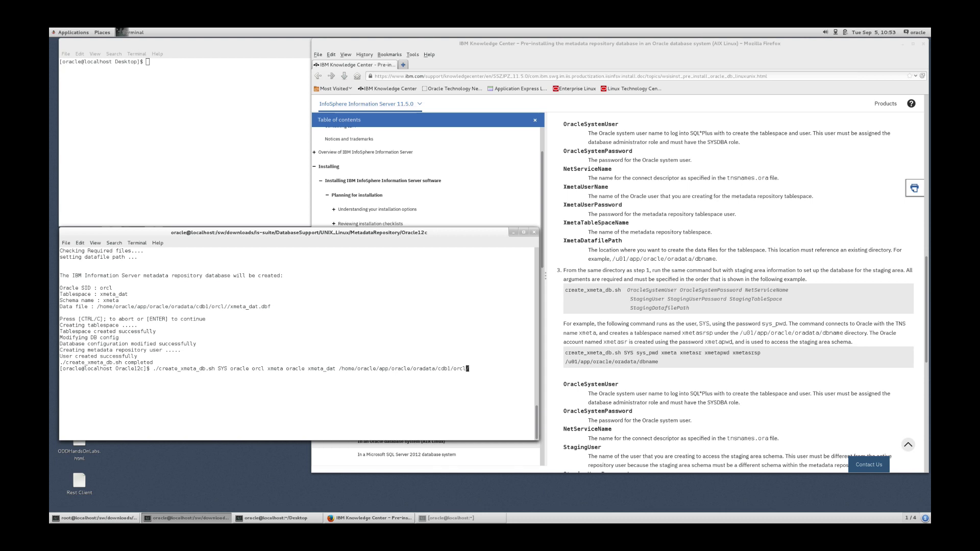
pyautogui.press('BackSpace')
pyautogui.press('Left')
pyautogui.press('Left')
pyautogui.press('Left')
pyautogui.press('Left')
pyautogui.press('Left')
pyautogui.press('Left')
pyautogui.press('Left')
pyautogui.press('Left')
pyautogui.press('Left')
pyautogui.press('Left')
pyautogui.press('Left')
pyautogui.press('Left')
pyautogui.press('Left')
pyautogui.press('Left')
pyautogui.press('Left')
pyautogui.press('Left')
pyautogui.press('Left')
pyautogui.press('Left')
pyautogui.press('Left')
pyautogui.press('Left')
pyautogui.press('Left')
pyautogui.press('Left')
pyautogui.press('Left')
pyautogui.press('Left')
pyautogui.press('Left')
pyautogui.press('Left')
pyautogui.press('Left')
pyautogui.press('Left')
pyautogui.write('sr')
pyautogui.press('Left')
pyautogui.press('Left')
pyautogui.press('Left')
pyautogui.press('Left')
pyautogui.press('Left')
pyautogui.press('Left')
pyautogui.press('Left')
pyautogui.press('Left')
pyautogui.press('Left')
pyautogui.press('Left')
pyautogui.press('Left')
pyautogui.press('Left')
pyautogui.press('Left')
pyautogui.press('Left')
pyautogui.press('Left')
pyautogui.press('Left')
pyautogui.press('Left')
pyautogui.press('Right')
pyautogui.press('Right')
pyautogui.write('sr')
pyautogui.press('Return')
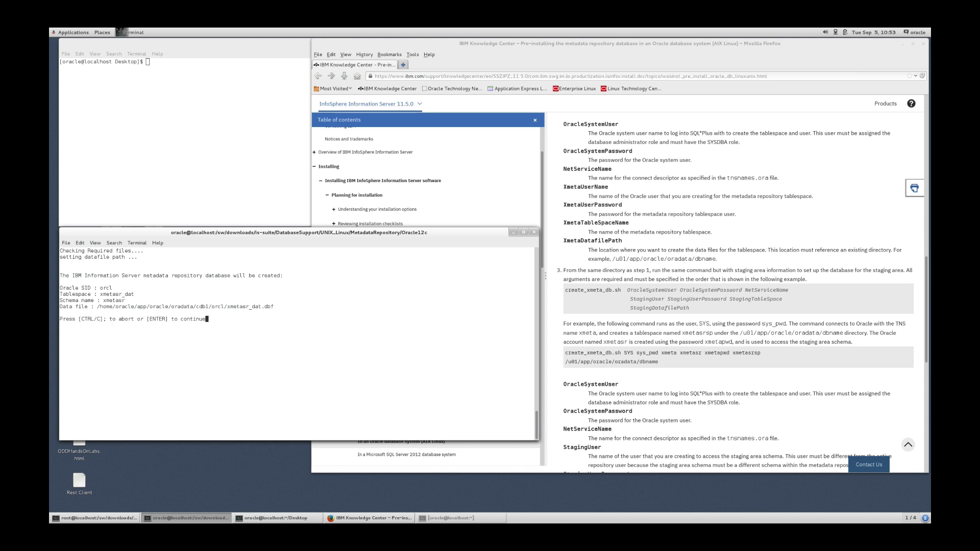
pyautogui.press('Return')
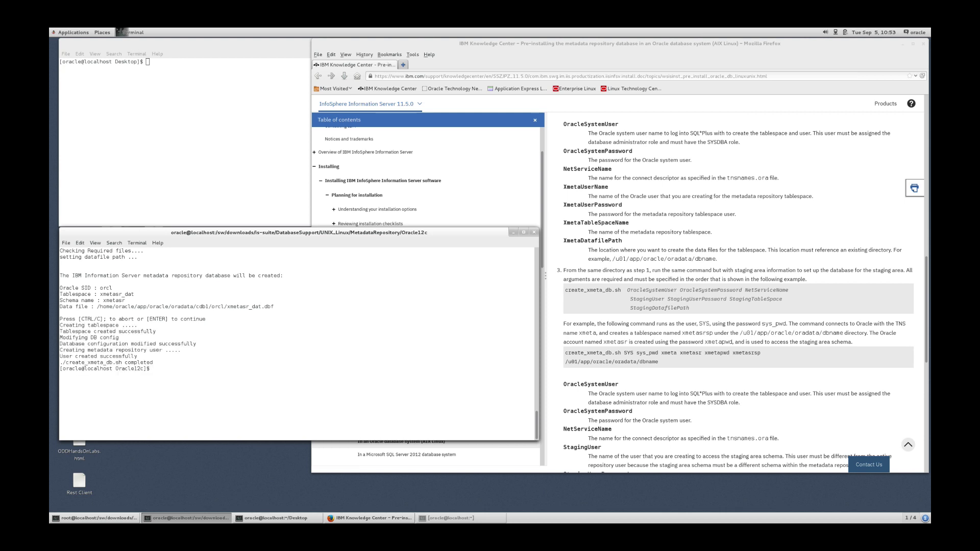
# Collapse the metadata repository node and open the Information Analyzer Oracle (AIX Linux) topic at its Procedure.
pyautogui.click(664, 394)
pyautogui.scroll(-6, 663, 394)
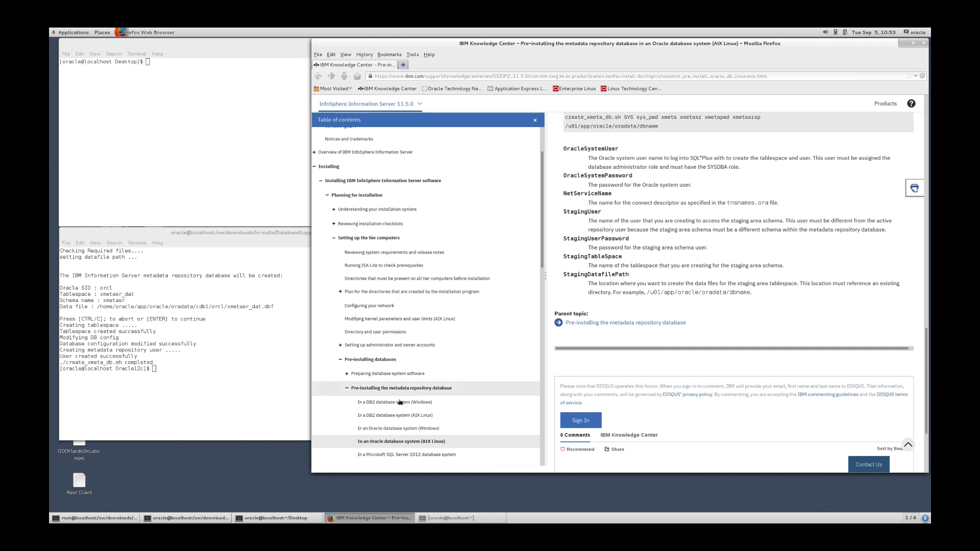
pyautogui.click(347, 388)
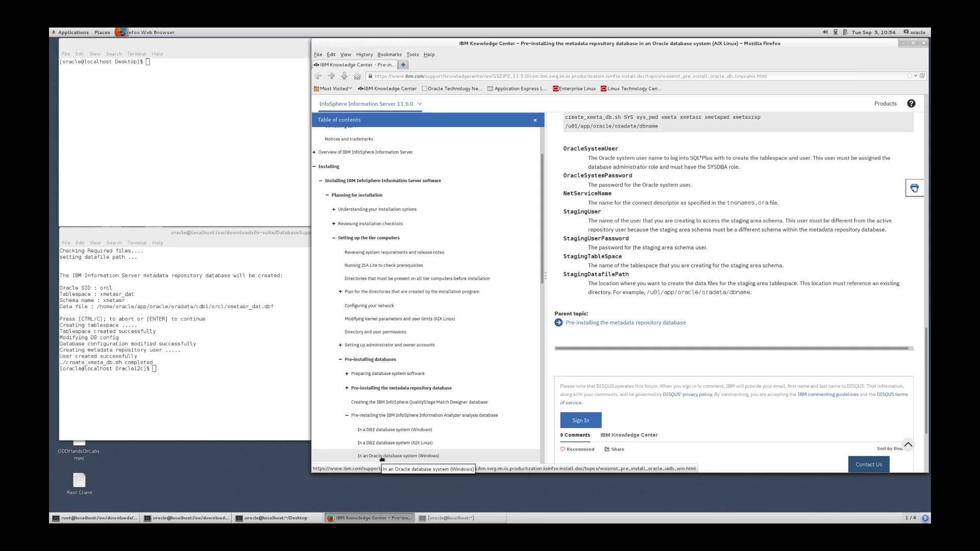
pyautogui.scroll(-1, 382, 459)
pyautogui.scroll(-5, 382, 458)
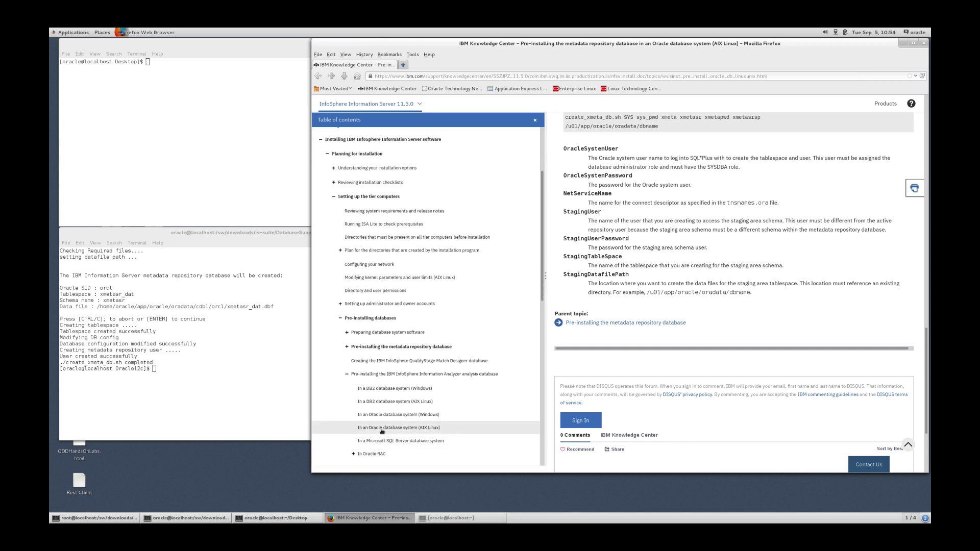
pyautogui.click(381, 431)
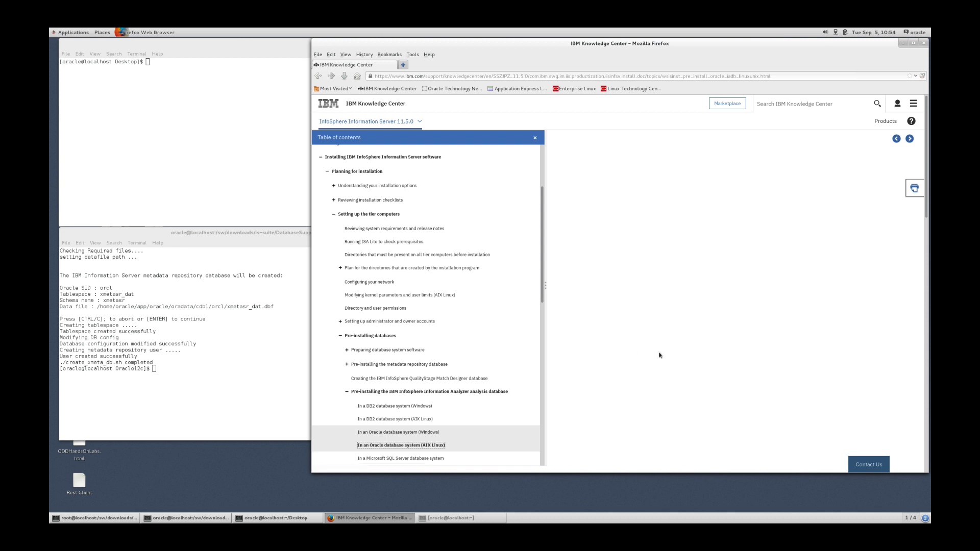
pyautogui.scroll(-5, 660, 355)
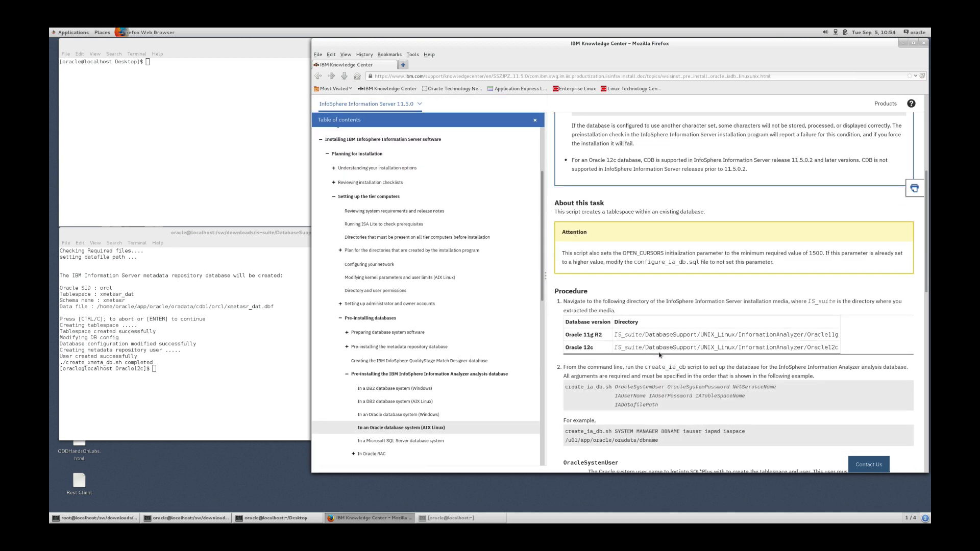
pyautogui.scroll(-2, 660, 355)
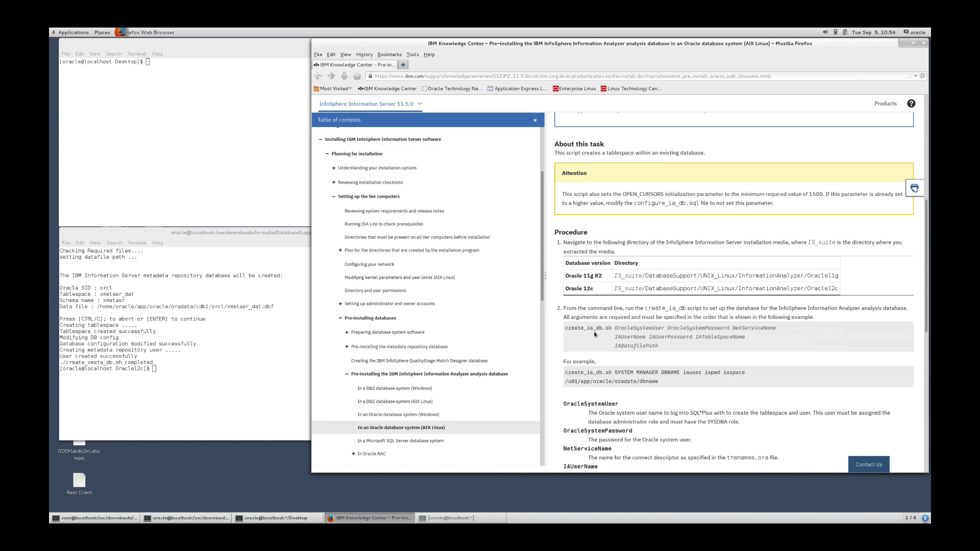
pyautogui.click(200, 335)
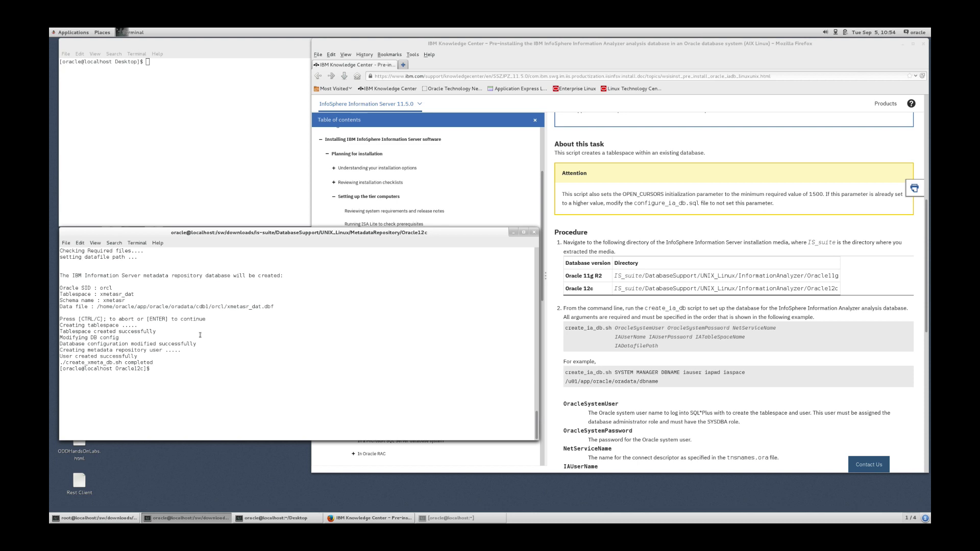
# Check the current directory, move into ../../InformationAnalyzer/Oracle/ and list its files.
pyautogui.write('pwd')
pyautogui.press('Return')
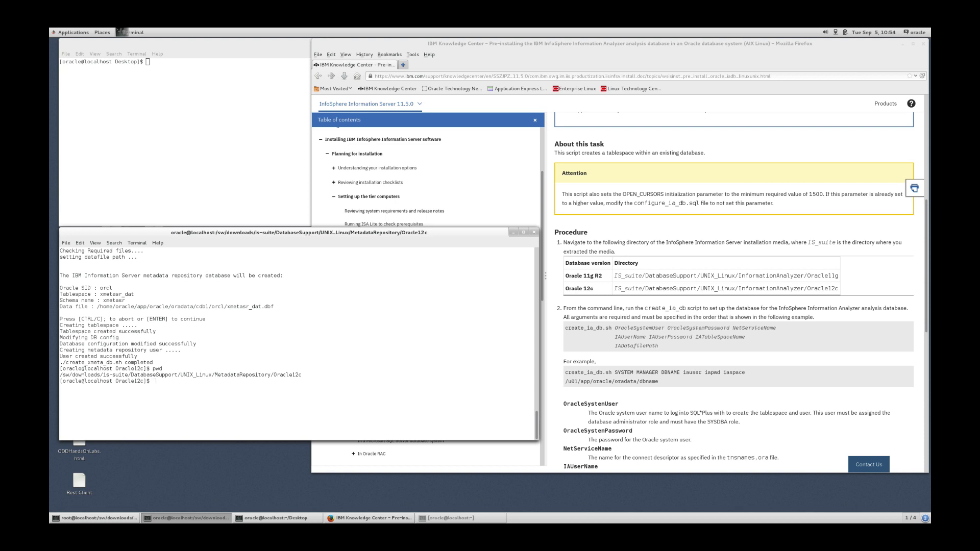
pyautogui.write('cd ../../I')
pyautogui.press('Tab')
pyautogui.write('Or')
pyautogui.press('Tab')
pyautogui.press('Return')
pyautogui.write('ls')
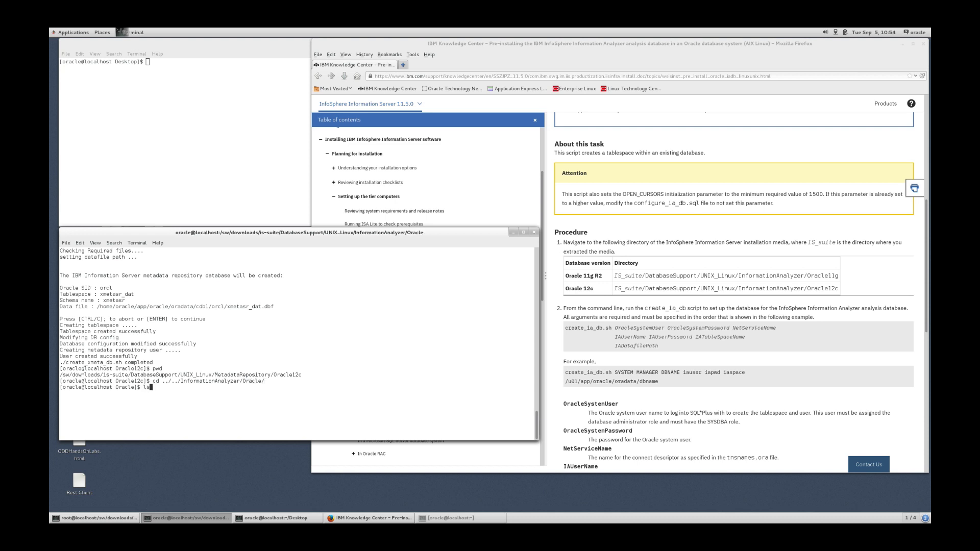
pyautogui.write(' -l')
pyautogui.press('Return')
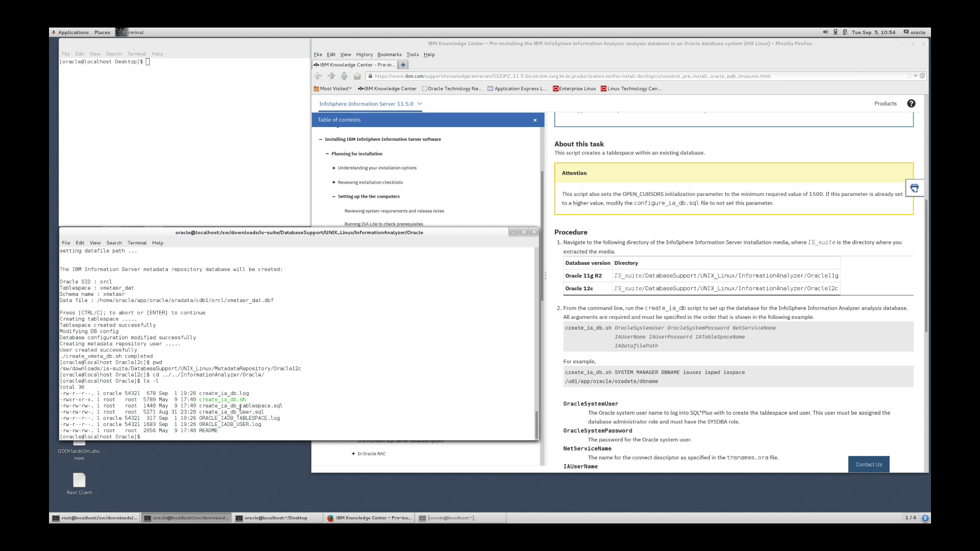
# Run ./create_ia_db.sh for orcl with user iauser, tablespace iauser_dat and the pasted oradata path.
pyautogui.write('./create_ia_db.sh')
pyautogui.write('system oracle')
pyautogui.write('orcl iauser oracle iauser_da')
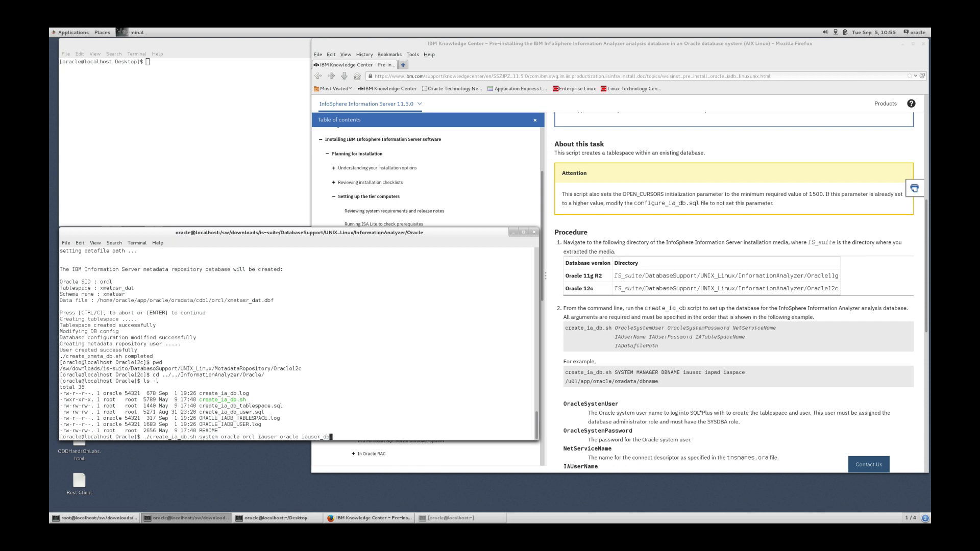
pyautogui.write('t')
pyautogui.rightClick(414, 402)
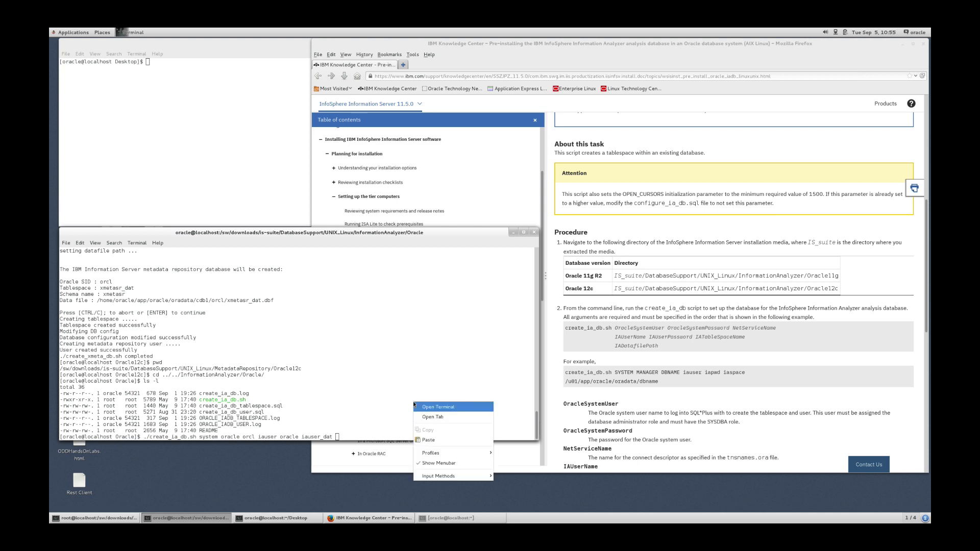
pyautogui.click(425, 441)
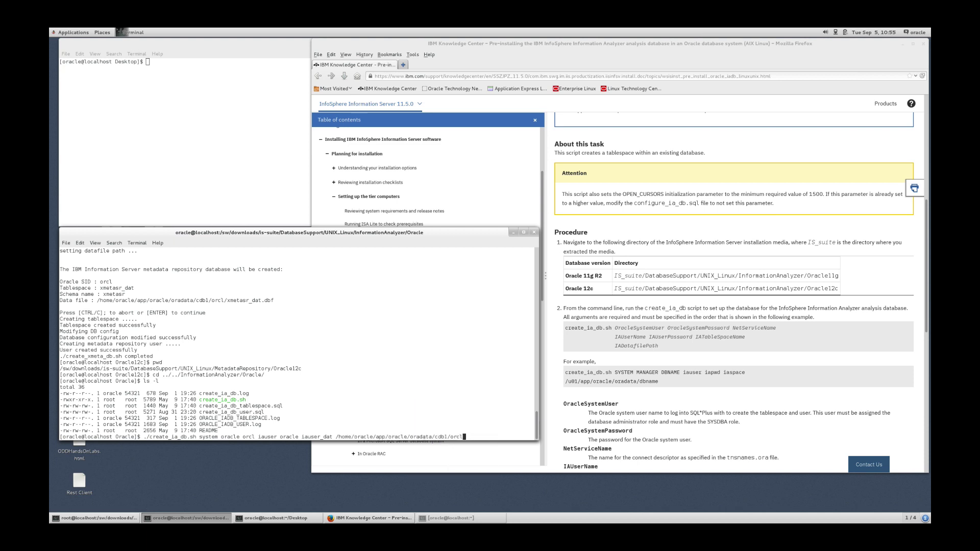
pyautogui.press('Return')
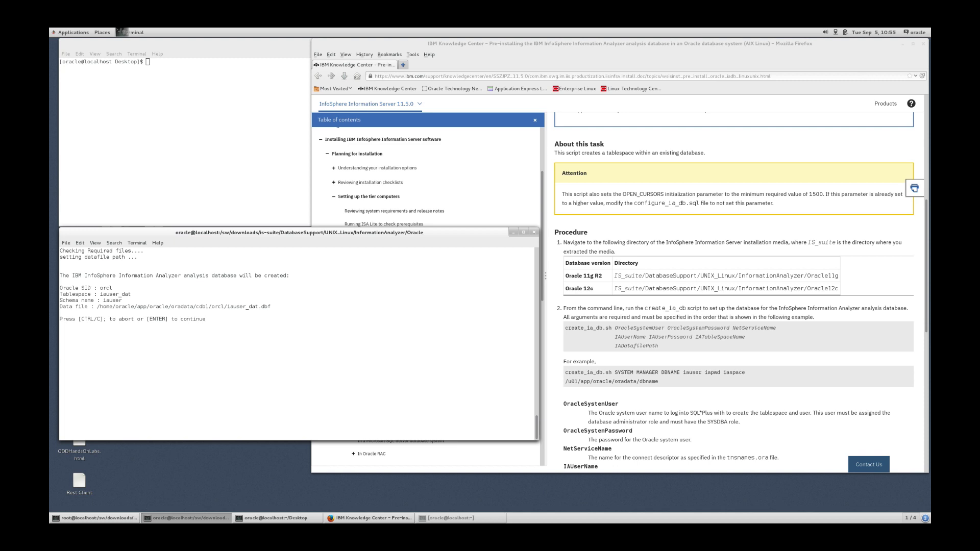
pyautogui.press('Return')
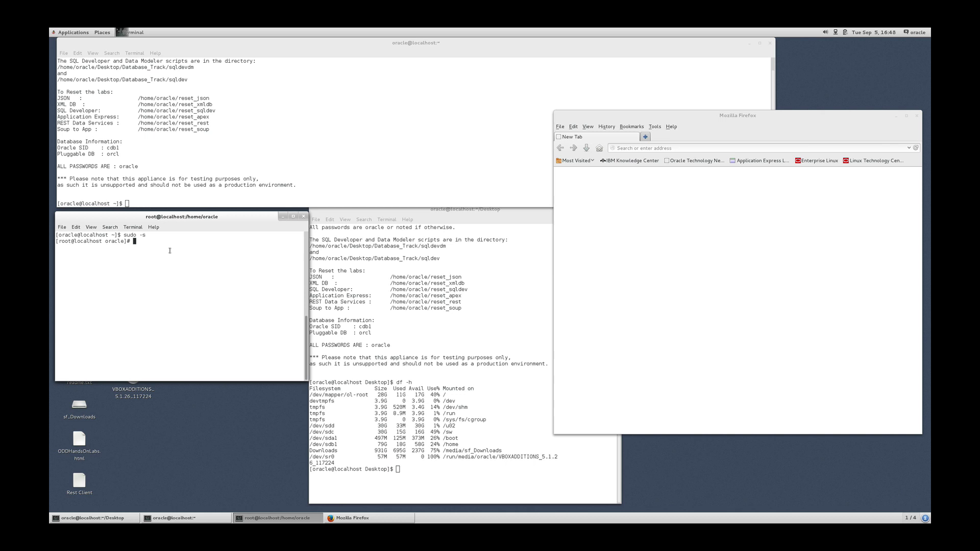
# Go to /sw/downloads, list it, and change into the is-suite folder.
pyautogui.write('cd /sw/downloads/')
pyautogui.press('Return')
pyautogui.write('ls')
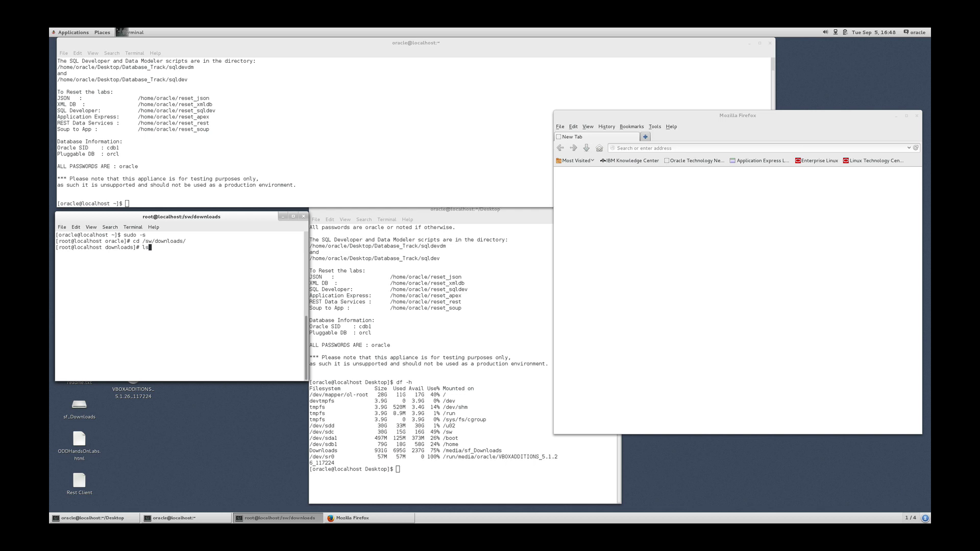
pyautogui.press('Return')
pyautogui.write('cd is')
pyautogui.press('Tab')
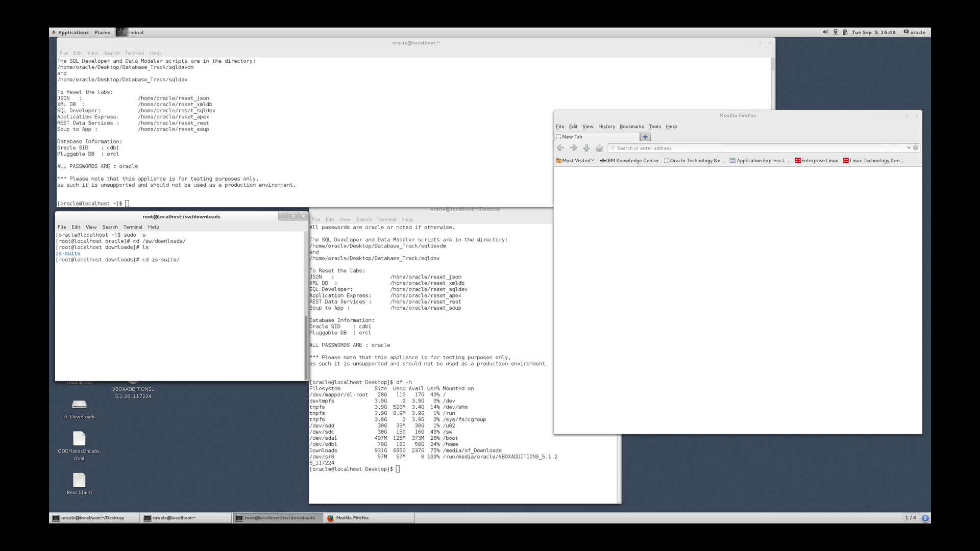
pyautogui.press('Return')
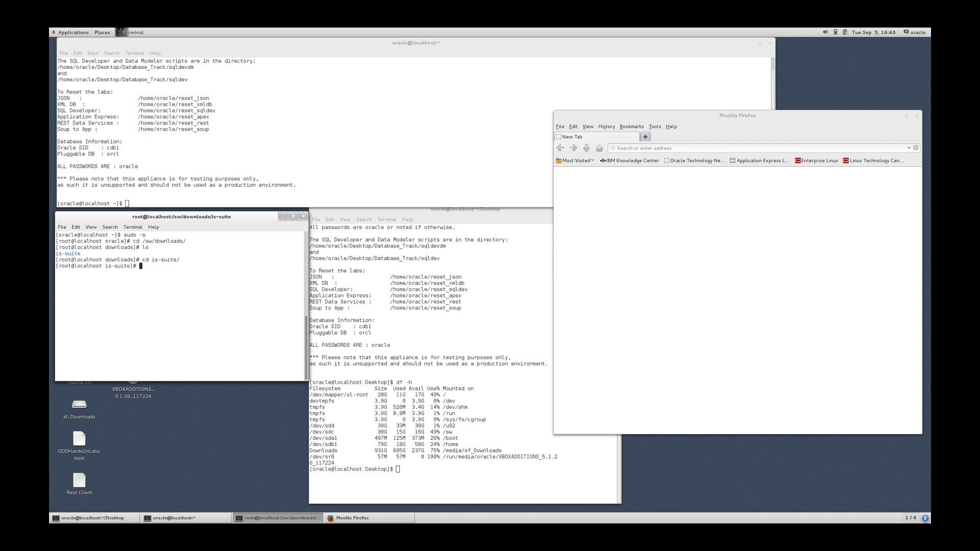
# List the is-suite folder and launch the ./setup installation program.
pyautogui.write('./')
pyautogui.press('BackSpace')
pyautogui.press('BackSpace')
pyautogui.write('ls')
pyautogui.press('Return')
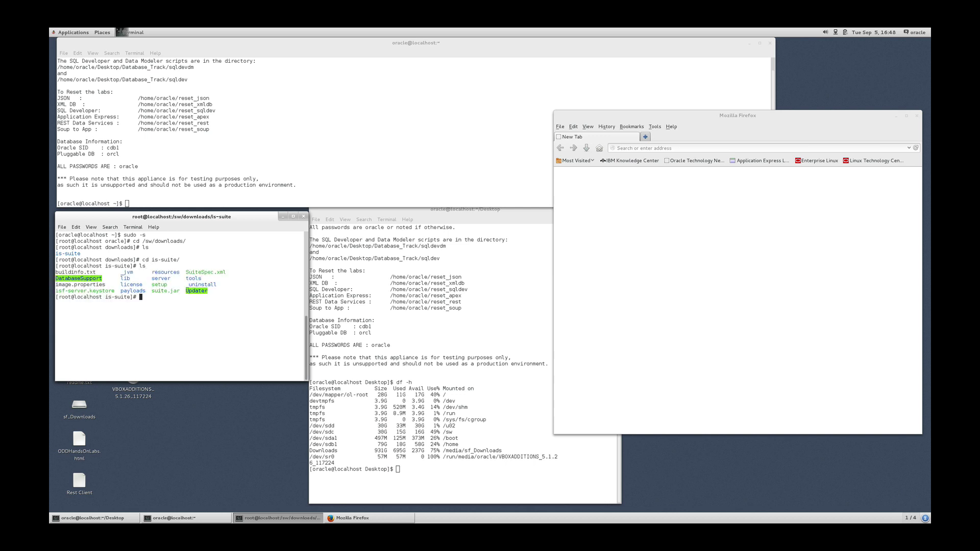
pyautogui.write('./setup')
pyautogui.press('Return')
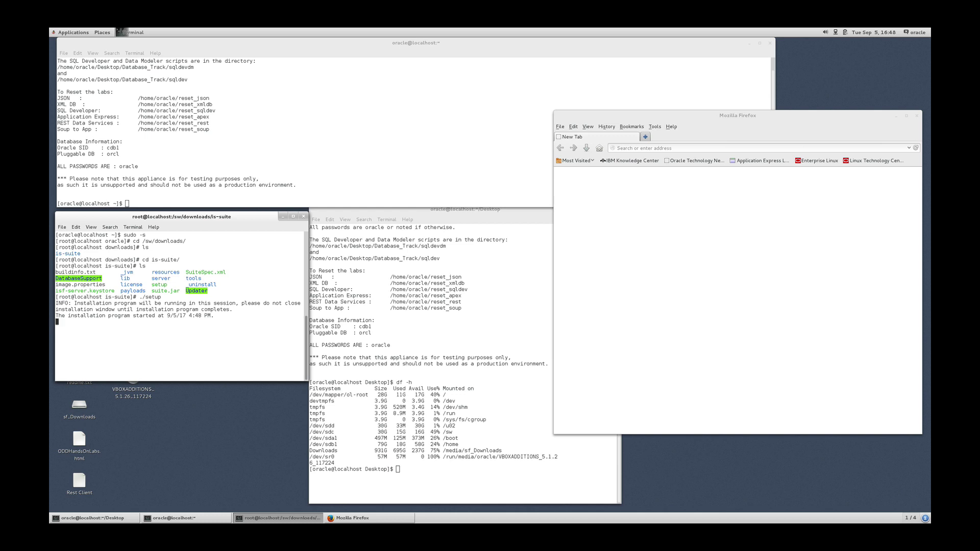
pyautogui.click(702, 136)
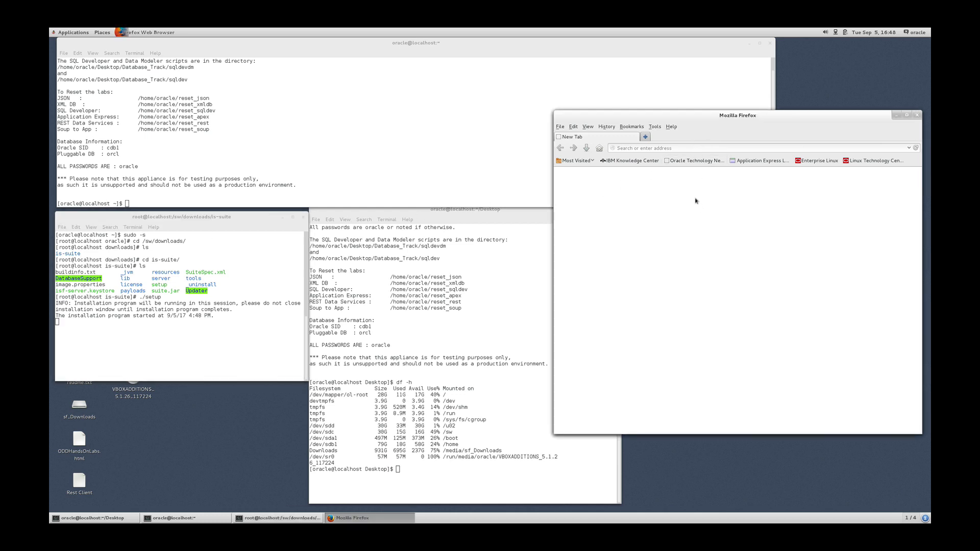
pyautogui.click(647, 148)
pyautogui.write('https://localhost.localdomai')
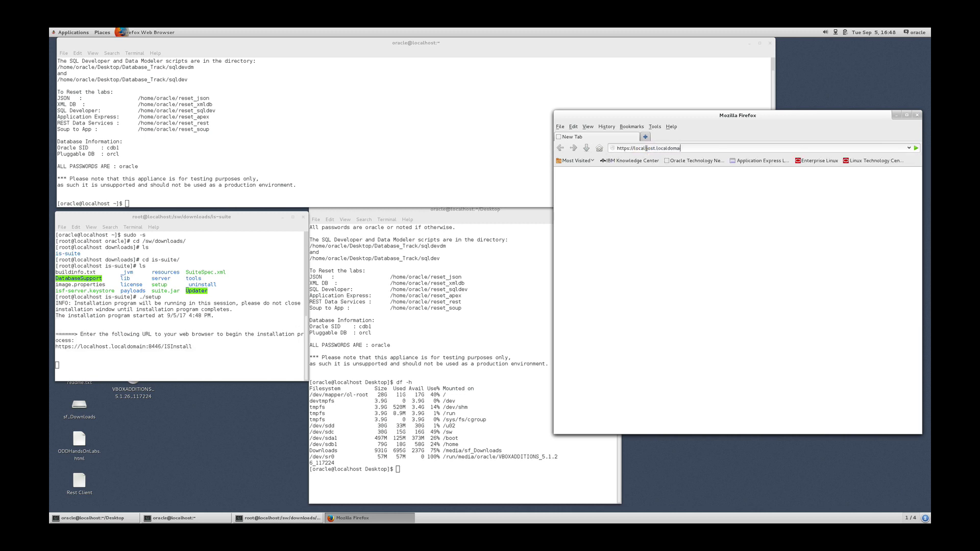
pyautogui.write('n:8446/ISInstall')
pyautogui.press('Return')
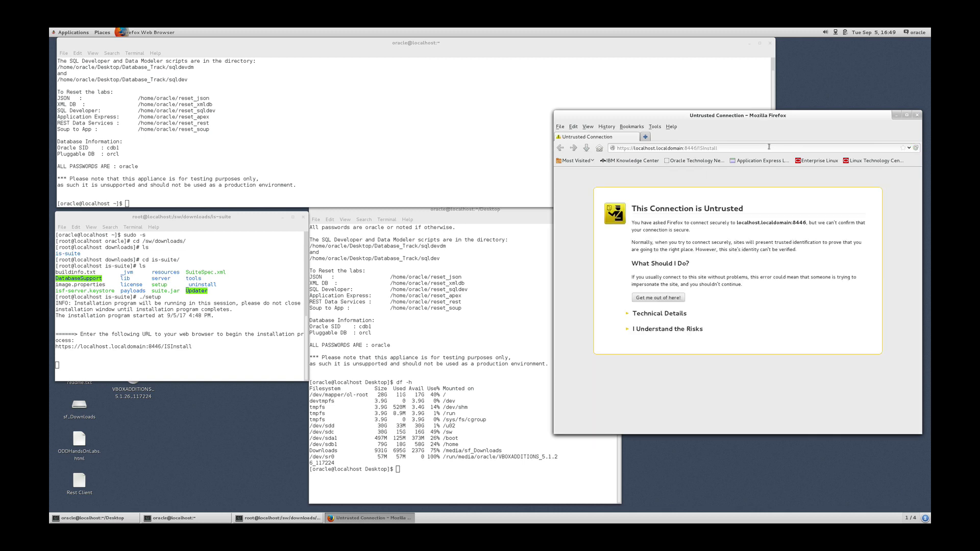
pyautogui.click(400, 144)
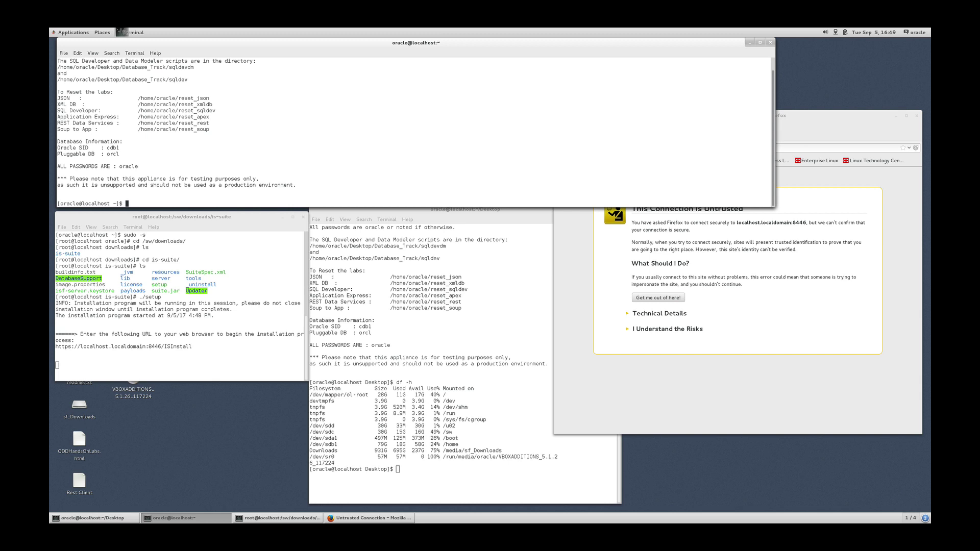
# Follow the ISInstall log under /tmp/ibm with tail -f.
pyautogui.write('tail -f /tmp/ibm_is_logs/')
pyautogui.press('Tab')
pyautogui.write('I')
pyautogui.press('Tab')
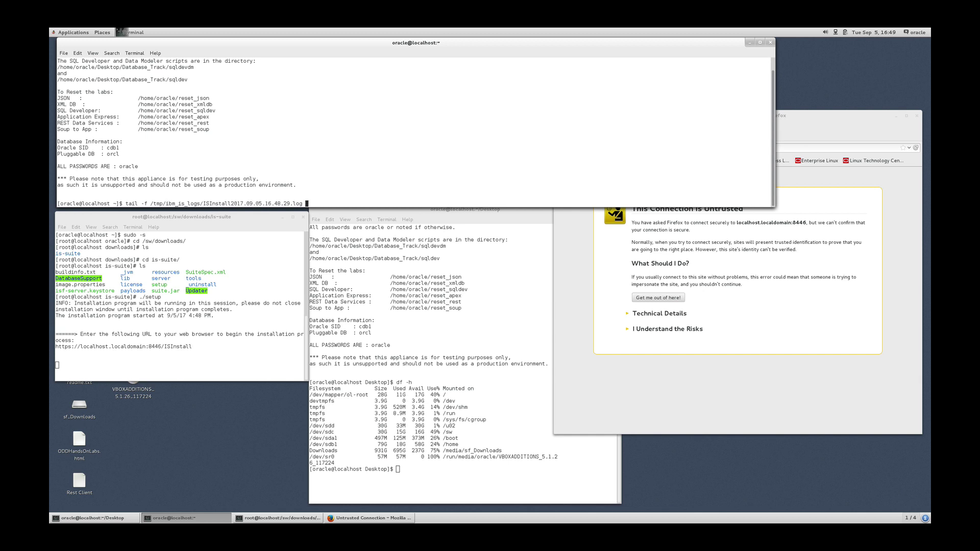
pyautogui.press('Return')
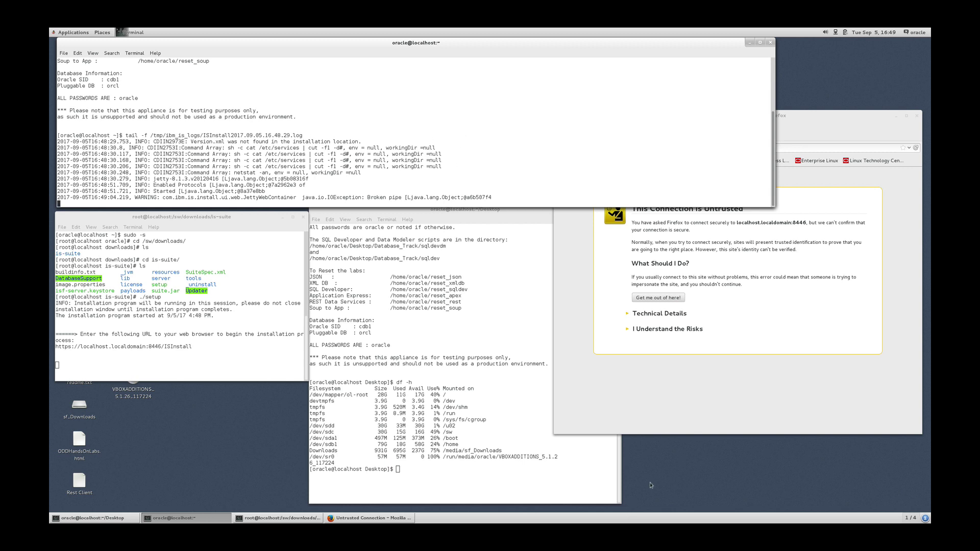
# Add and confirm a security exception for the installer site in Firefox.
pyautogui.click(690, 419)
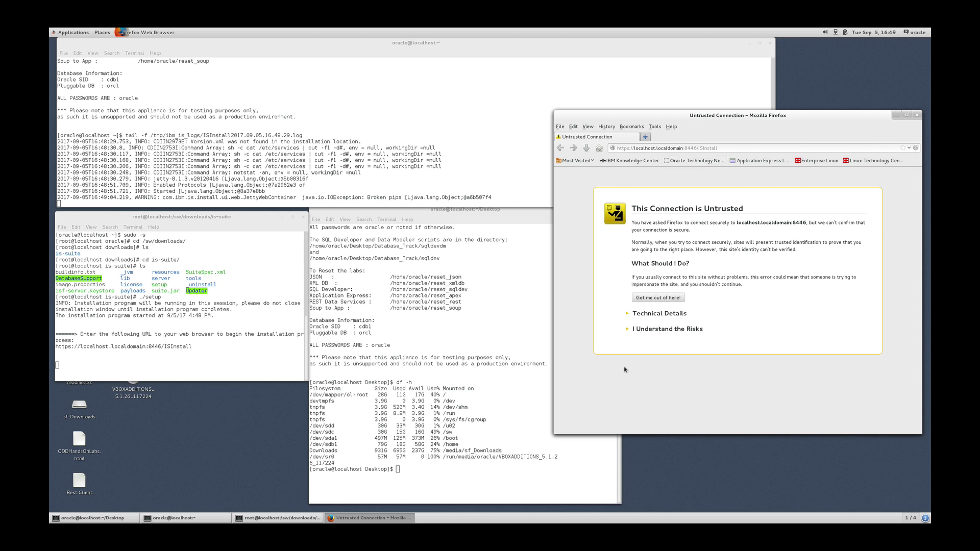
pyautogui.click(628, 330)
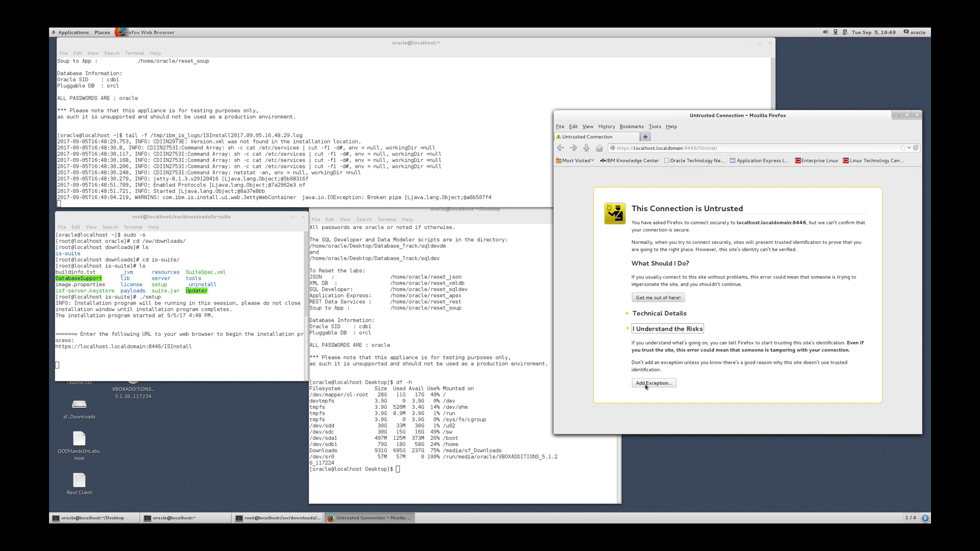
pyautogui.click(646, 384)
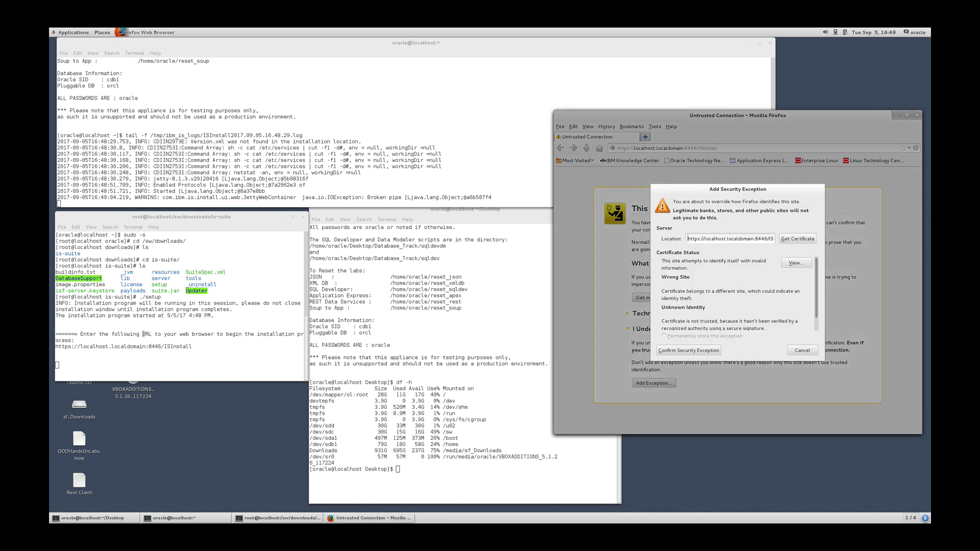
pyautogui.moveTo(118, 349); pyautogui.dragTo(212, 350)
pyautogui.click(266, 357)
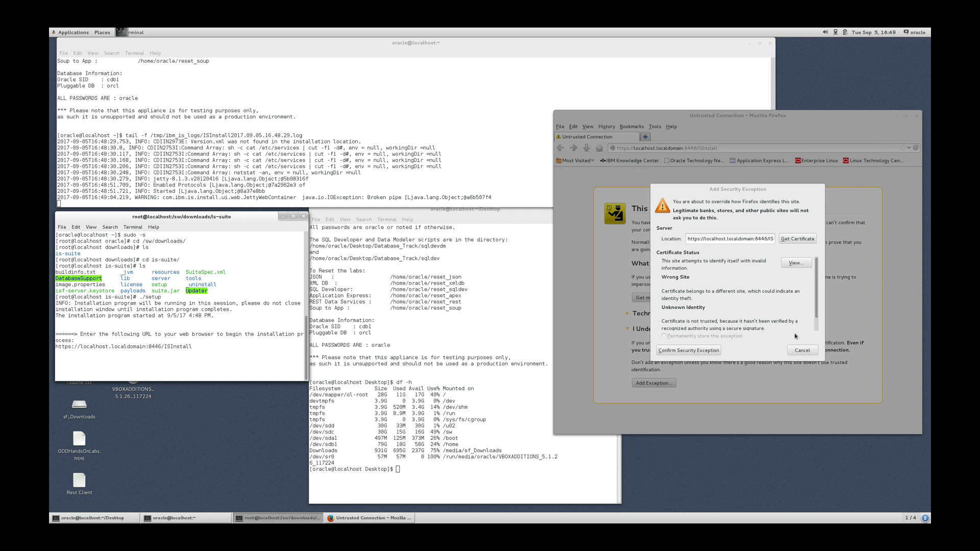
pyautogui.click(690, 351)
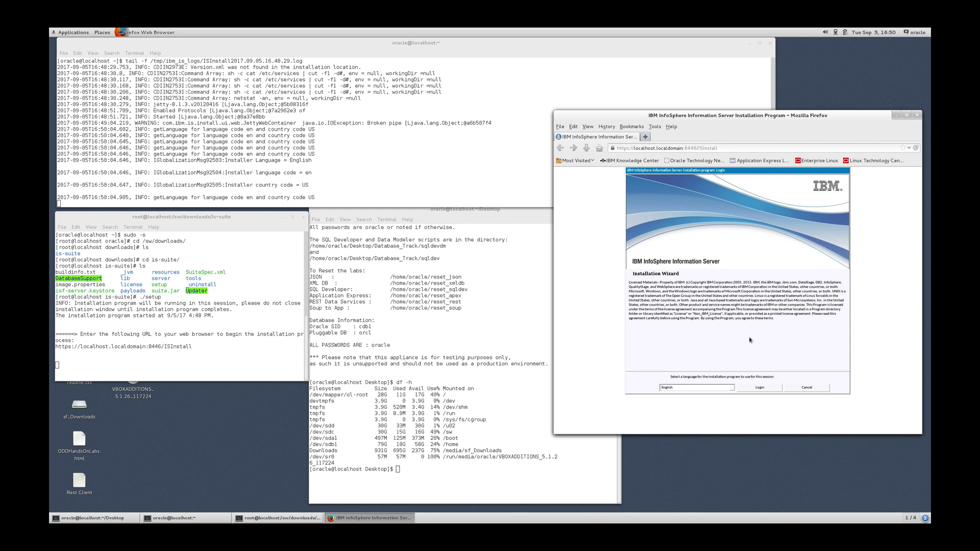
# Log in to the installation wizard and advance past Getting Started and Firewall Requirement.
pyautogui.click(760, 389)
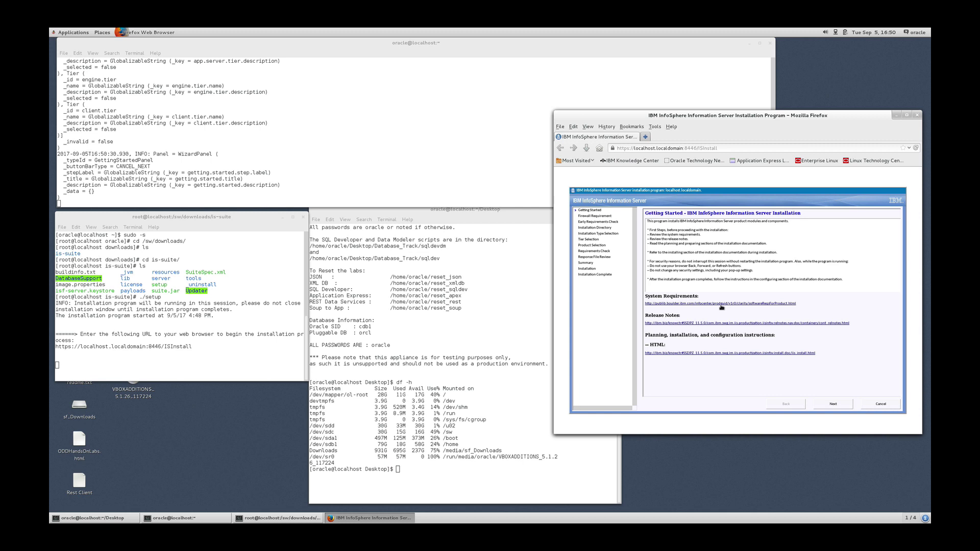
pyautogui.click(828, 406)
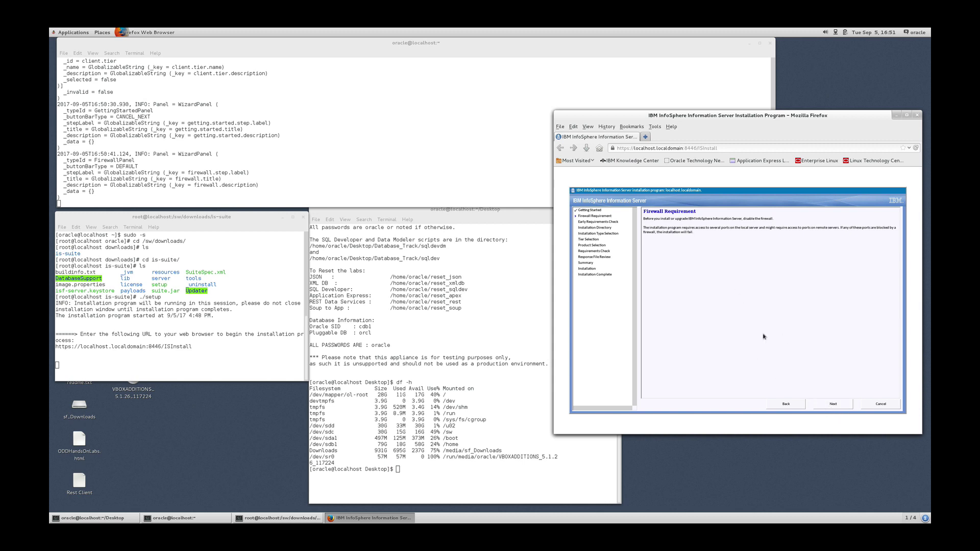
pyautogui.click(834, 404)
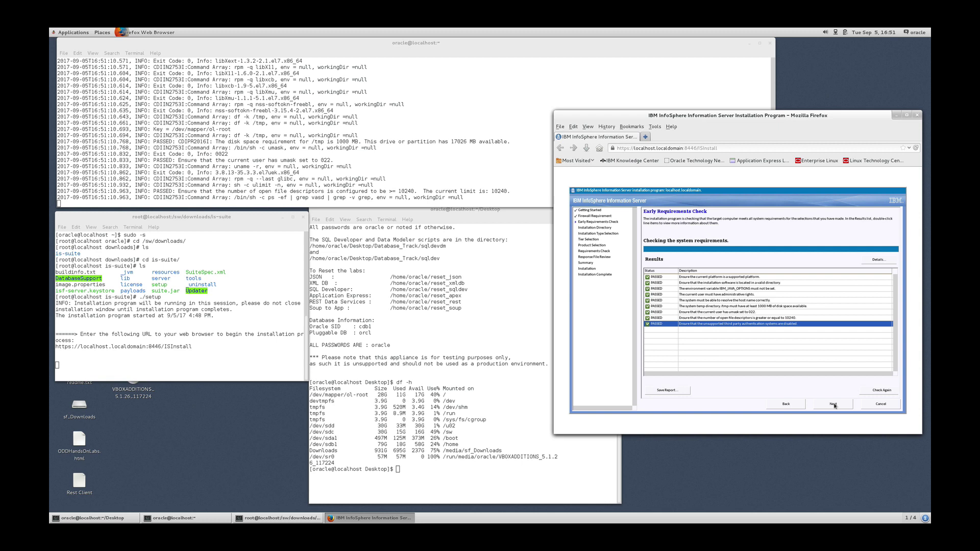
# Accept the default installation directory and include the Repository tier in the tier selection.
pyautogui.click(834, 404)
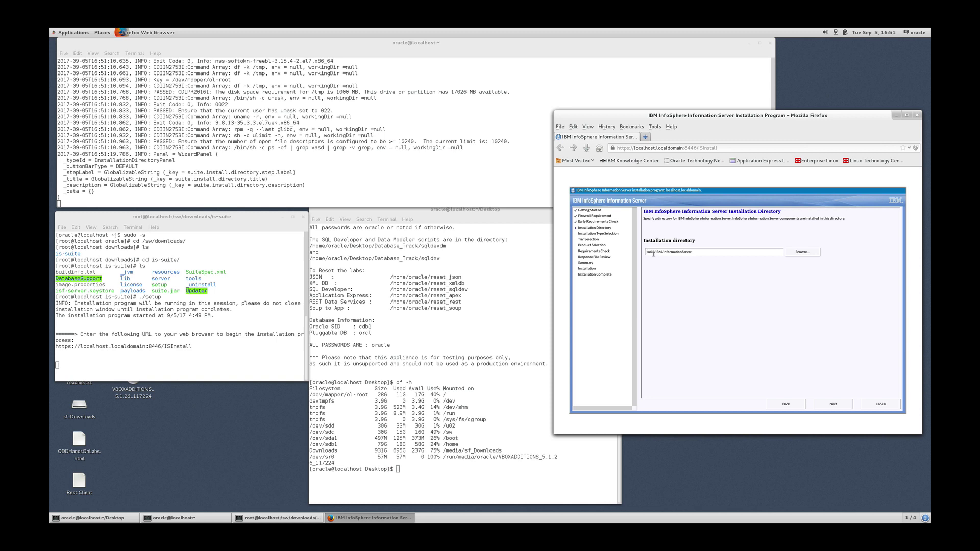
pyautogui.click(830, 405)
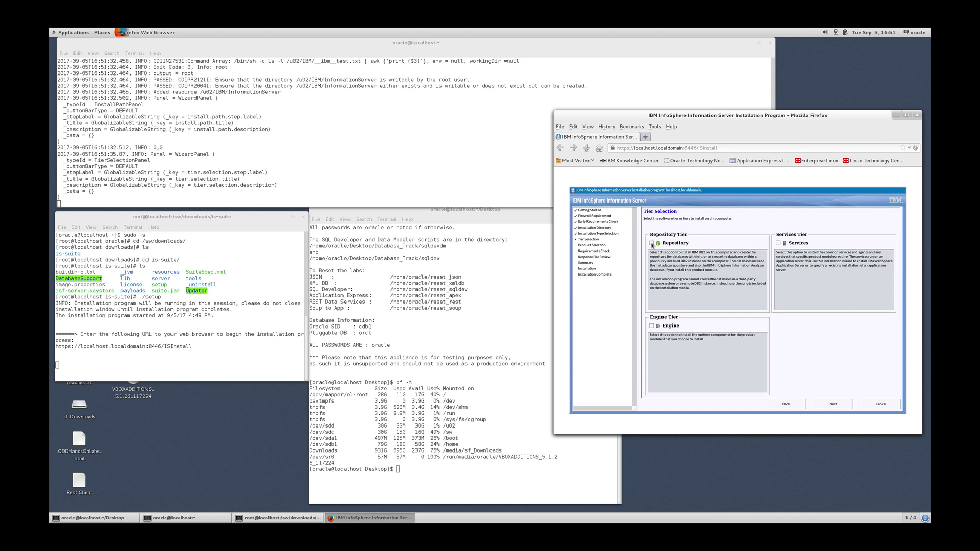
pyautogui.click(652, 244)
pyautogui.click(830, 405)
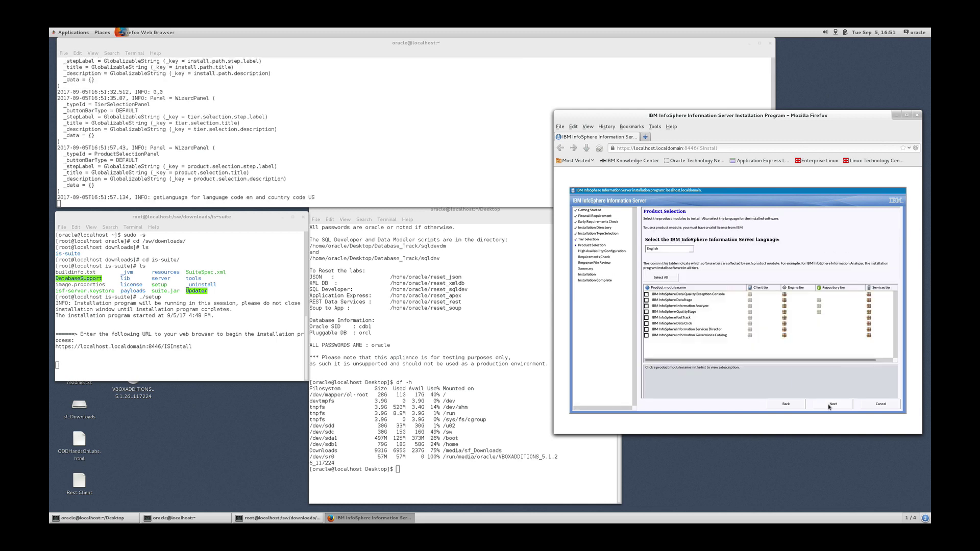
# Select all products, accept the license, and keep default HA and application server options.
pyautogui.click(657, 279)
pyautogui.click(826, 408)
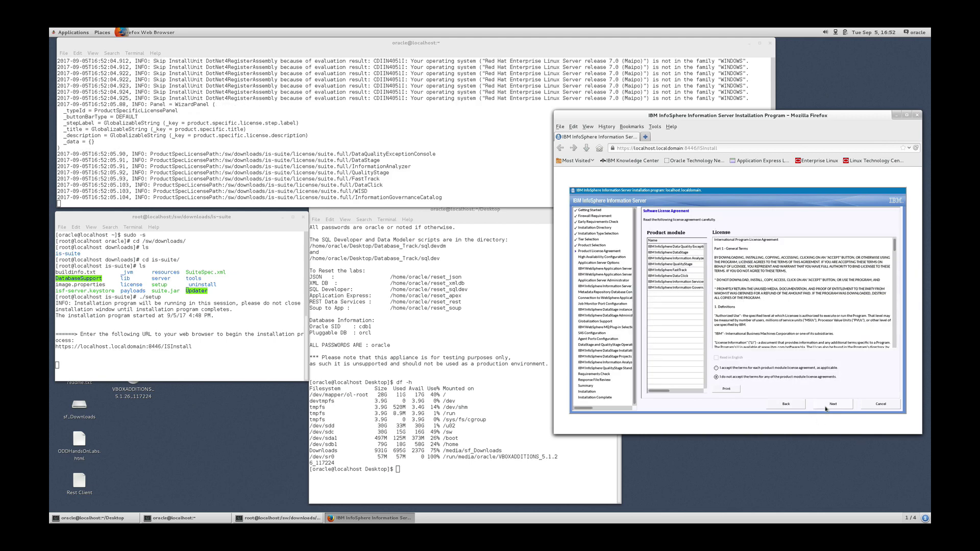
pyautogui.click(716, 368)
pyautogui.click(833, 404)
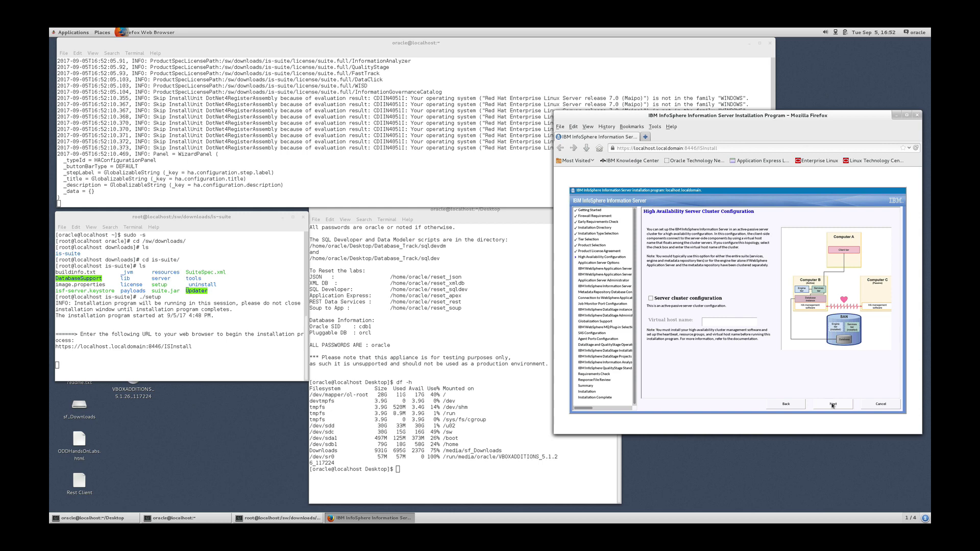
pyautogui.click(833, 405)
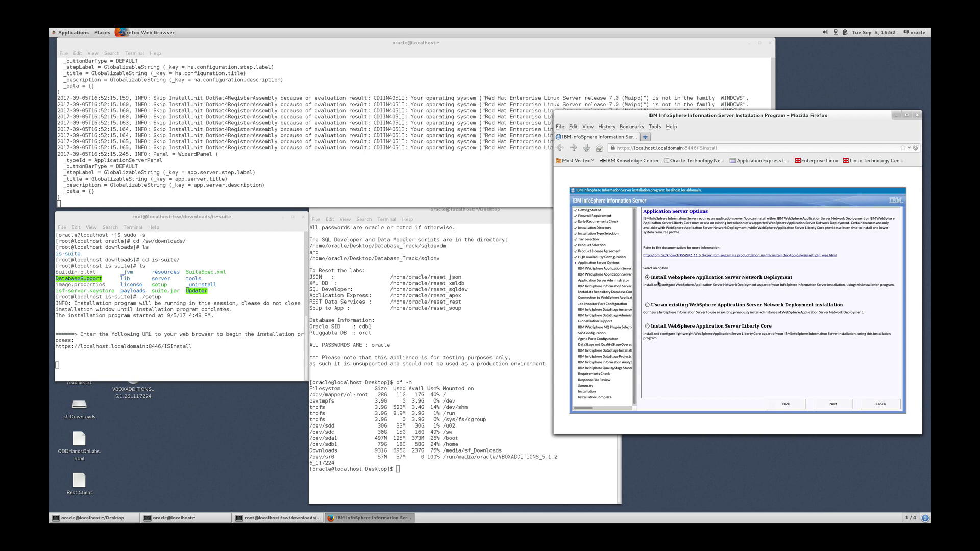
pyautogui.click(828, 407)
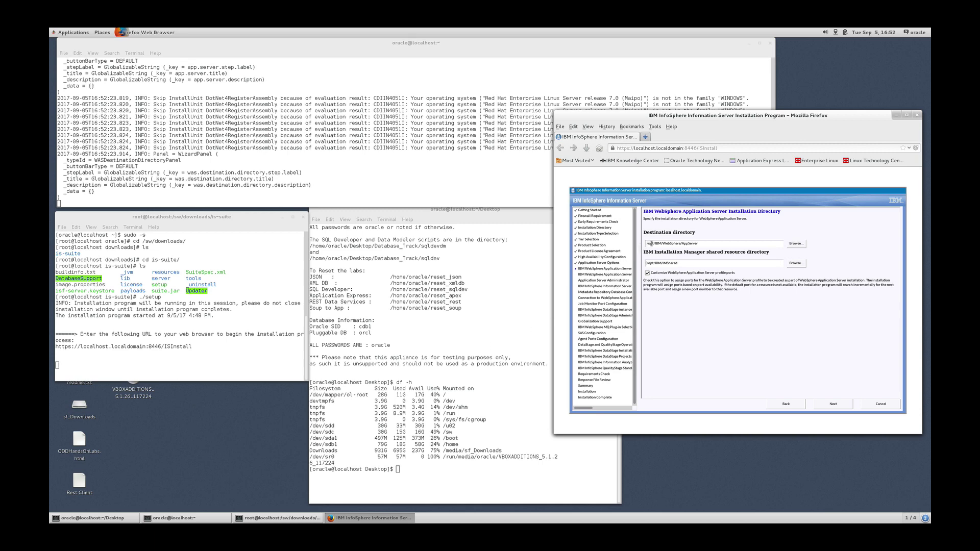
# Become root with sudo -s in the terminal and change into /opt.
pyautogui.click(481, 319)
pyautogui.write('s')
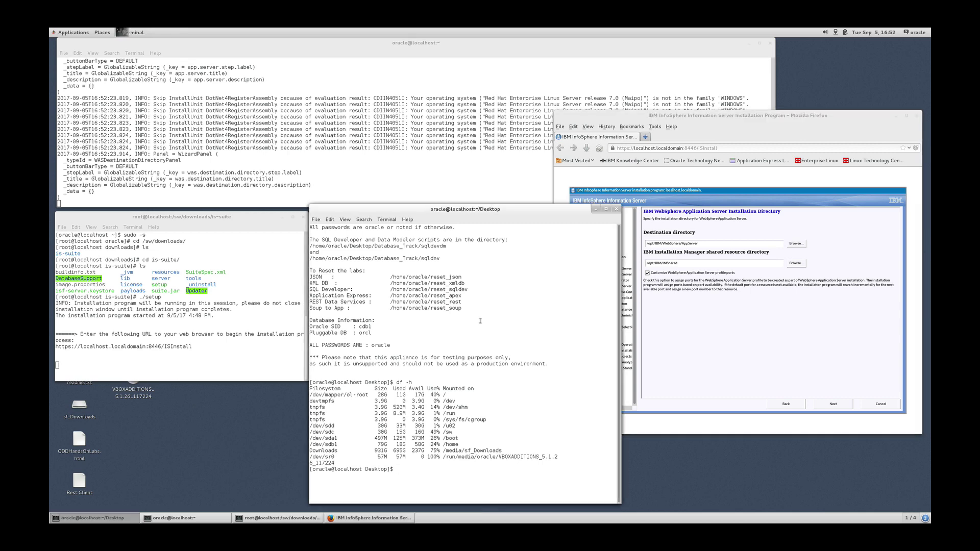
pyautogui.write('udo  -s')
pyautogui.press('Return')
pyautogui.write('cd ')
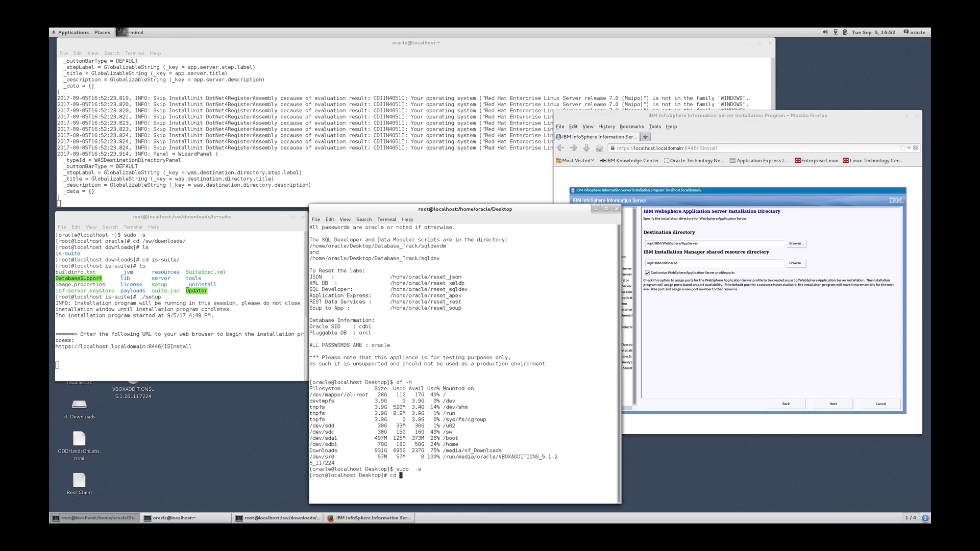
pyautogui.write('/opt')
pyautogui.press('Return')
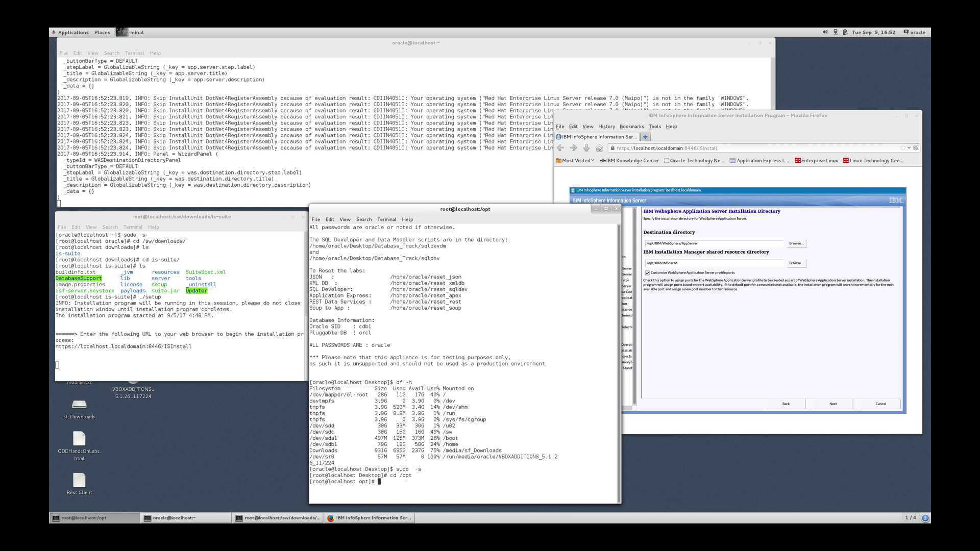
# Inspect /u02, attempt to link /u02/IBM into /opt, and list /opt to verify the link.
pyautogui.write('cd /u02')
pyautogui.press('Return')
pyautogui.write('ls')
pyautogui.press('Return')
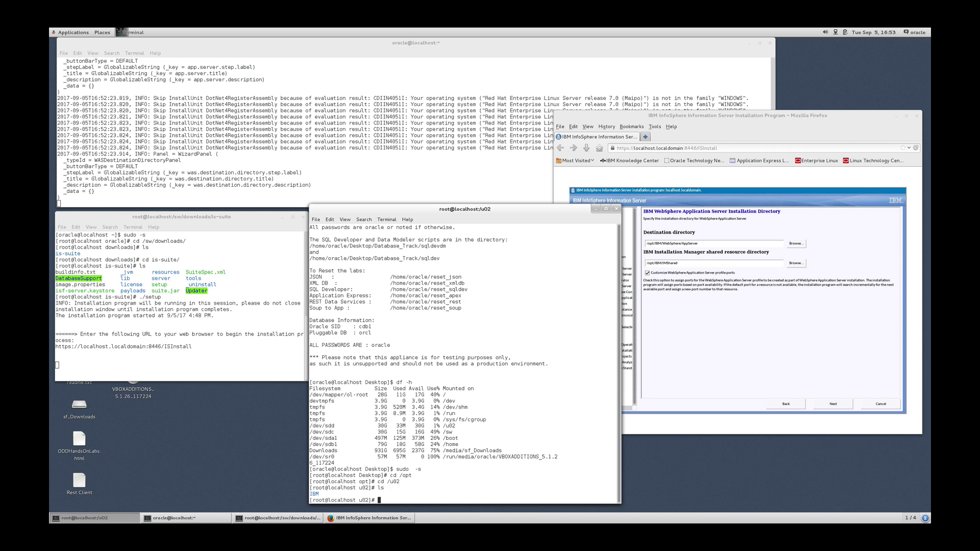
pyautogui.write('cd -')
pyautogui.press('Return')
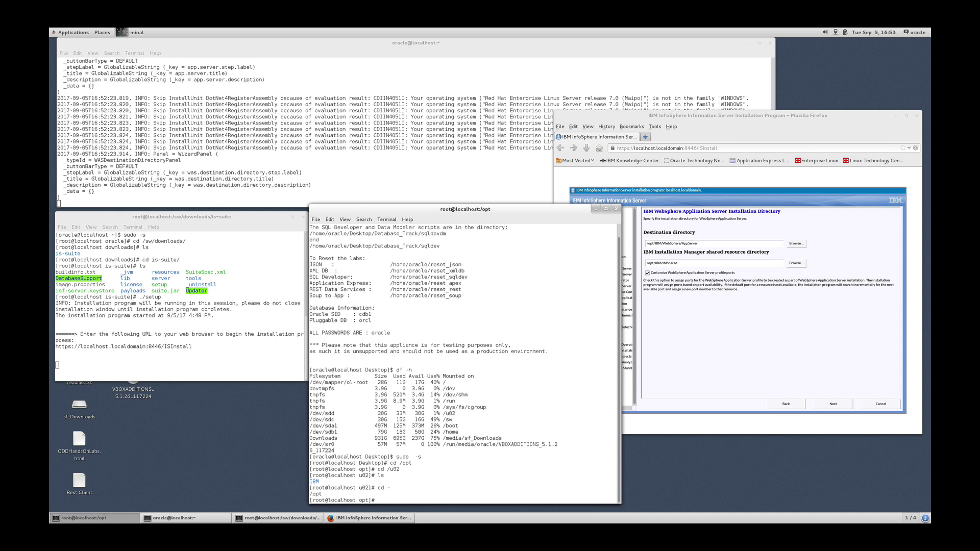
pyautogui.write('ln -s /u02/IBM .')
pyautogui.press('Return')
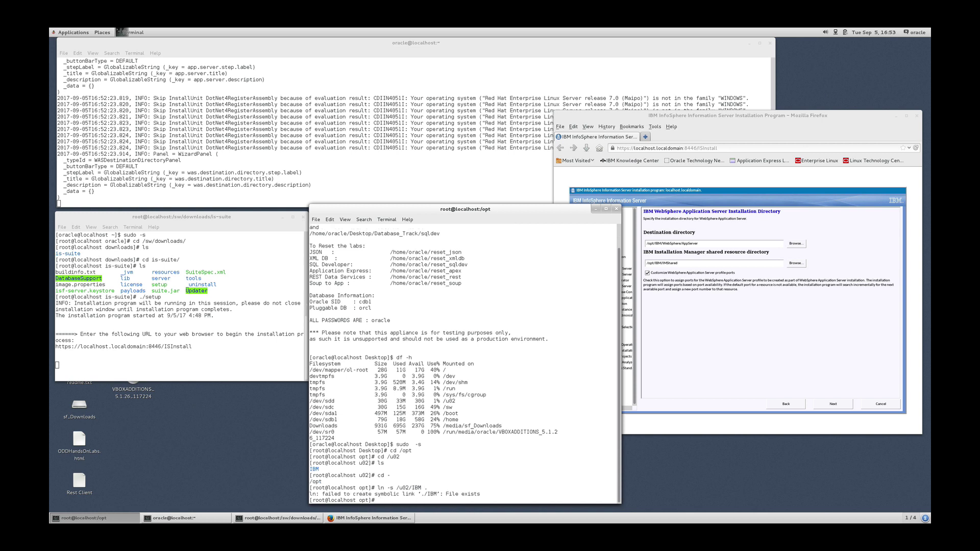
pyautogui.write('ll')
pyautogui.press('Return')
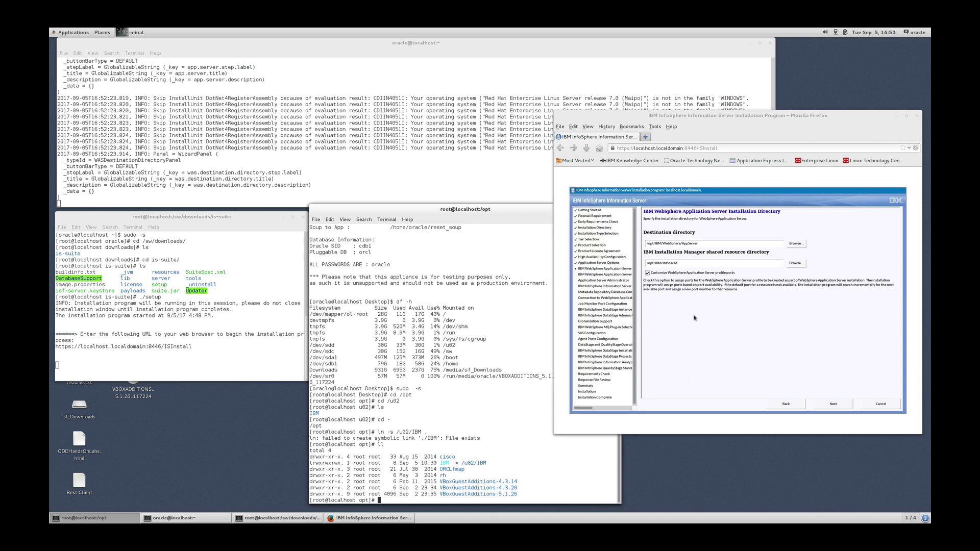
# Accept the default WebSphere installation directories and profile port assignments such as 9080 and 9060.
pyautogui.click(652, 251)
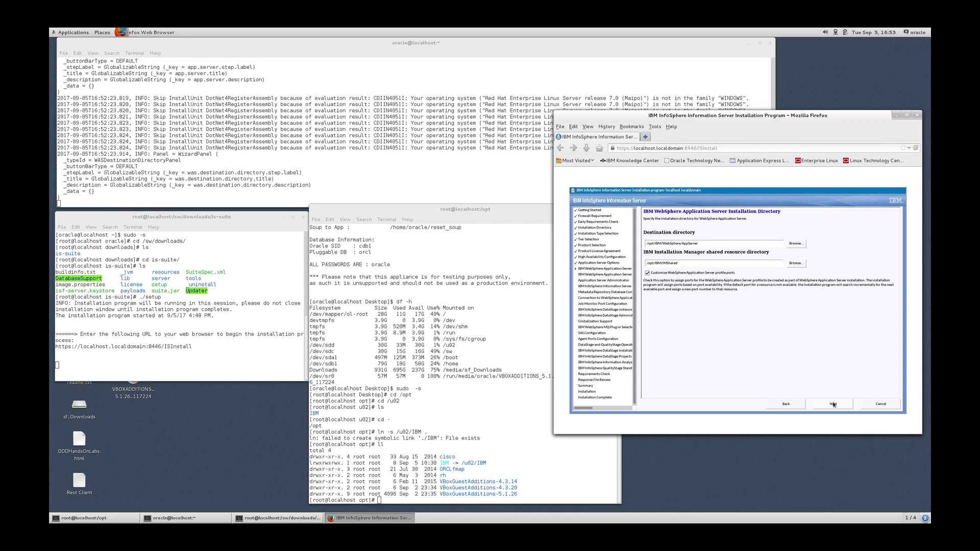
pyautogui.click(833, 403)
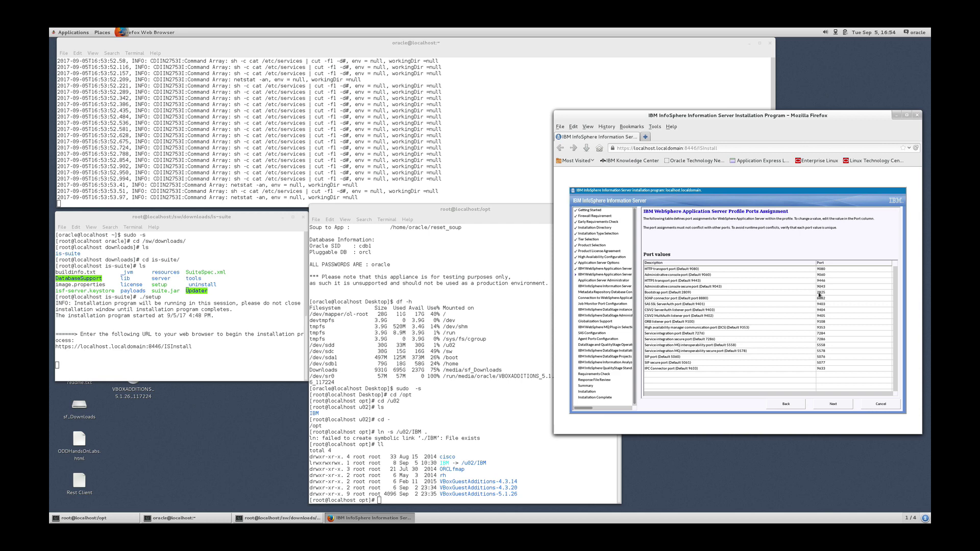
pyautogui.click(835, 405)
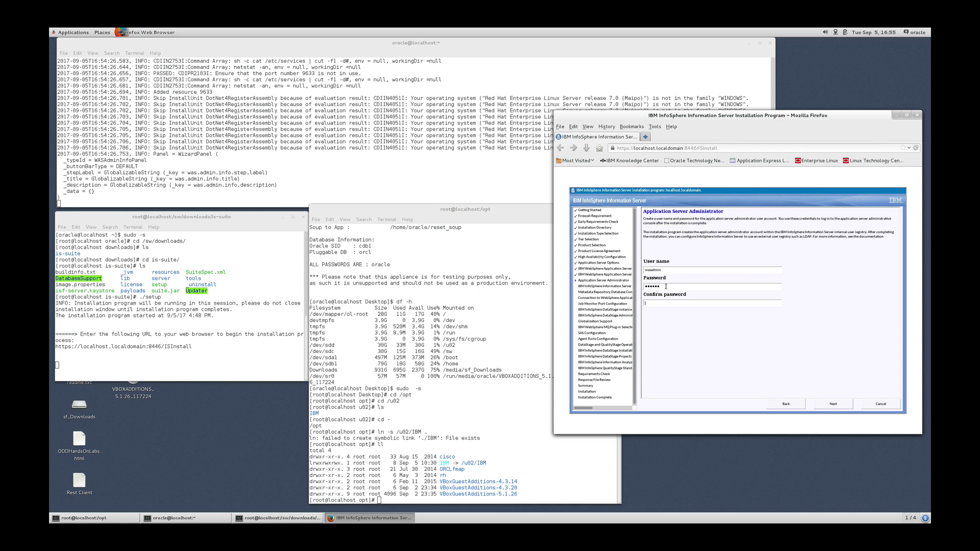
# Enter the passwords for the application server and Information Server administrator accounts.
pyautogui.write('acle')
pyautogui.click(836, 407)
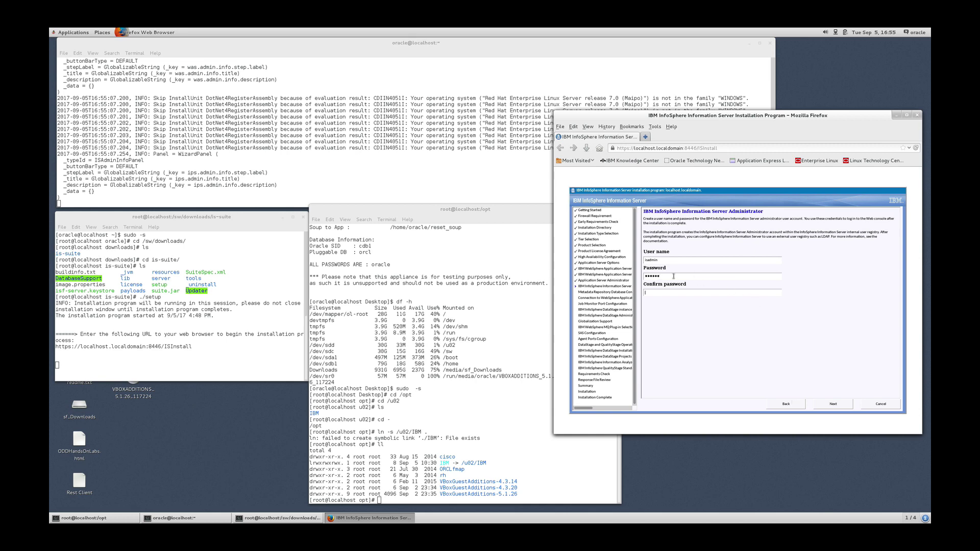
pyautogui.write('oracle')
pyautogui.click(835, 404)
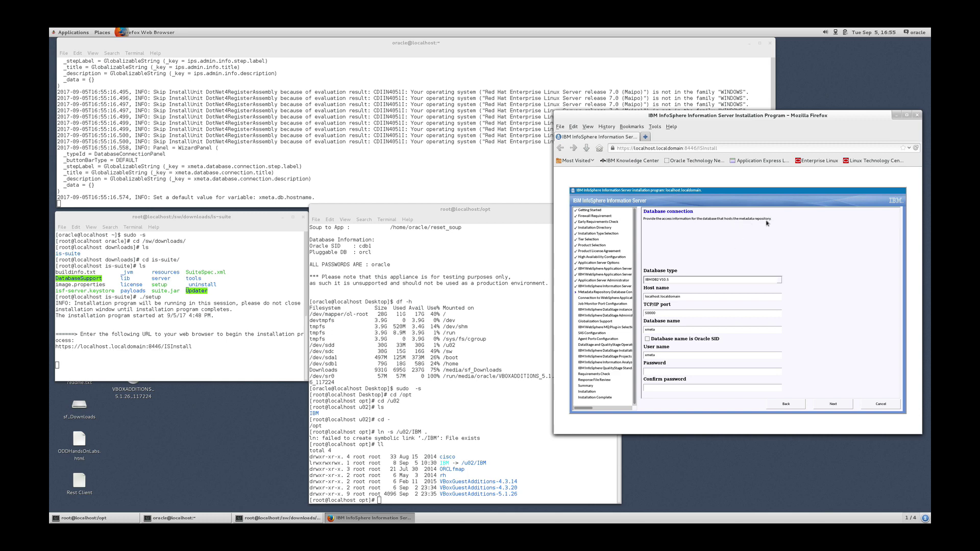
# Point the metadata repository at Oracle 12c database 'or' with its password, then accept the staging settings.
pyautogui.click(780, 280)
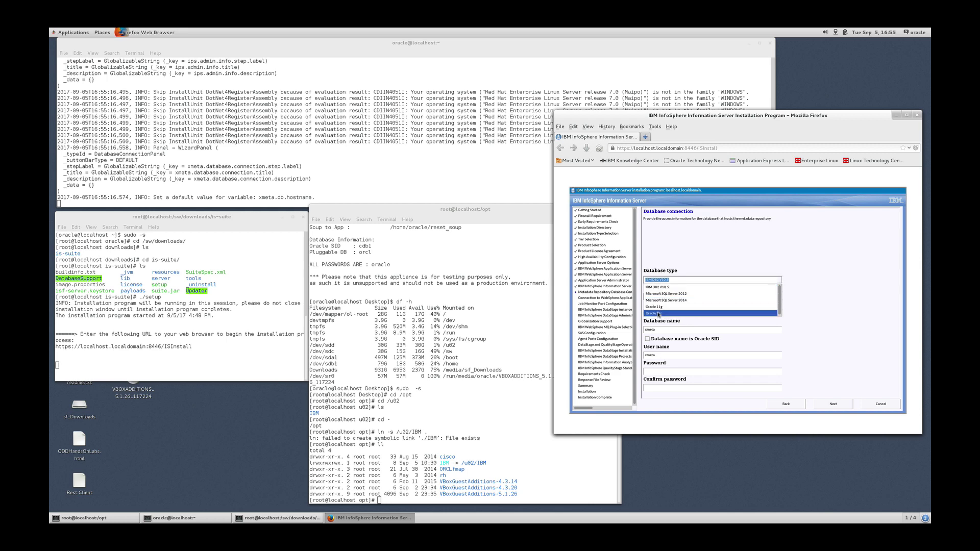
pyautogui.click(658, 313)
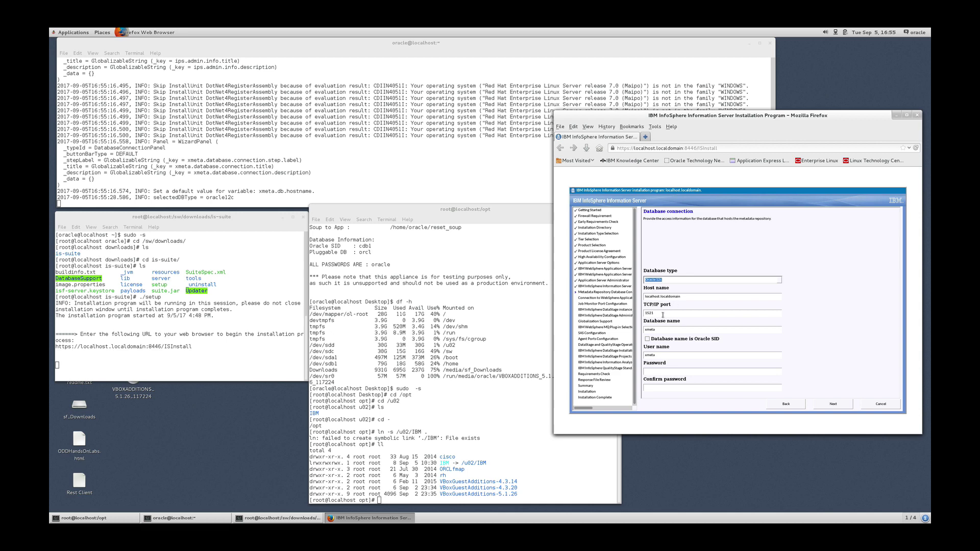
pyautogui.doubleClick(661, 331)
pyautogui.write('orcl')
pyautogui.doubleClick(662, 357)
pyautogui.click(660, 371)
pyautogui.click(833, 405)
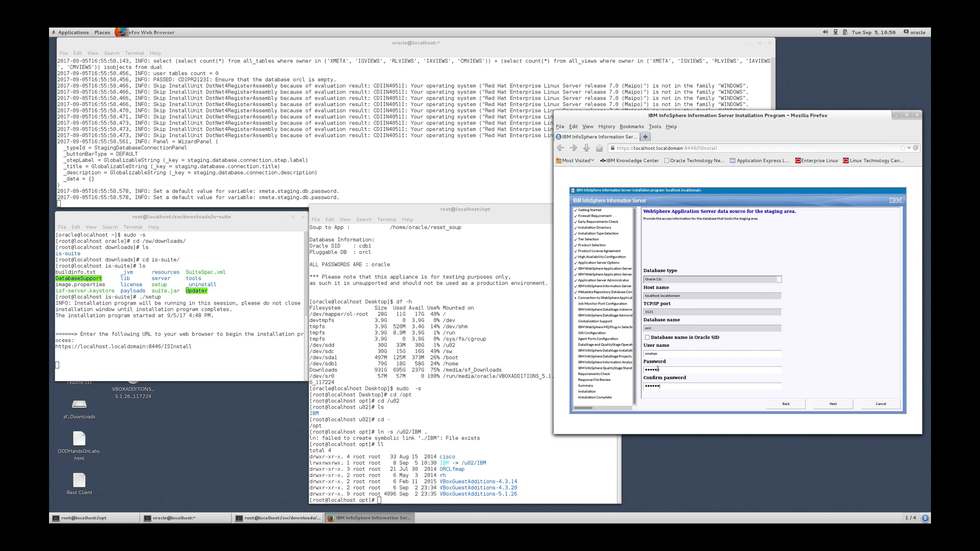
pyautogui.click(820, 407)
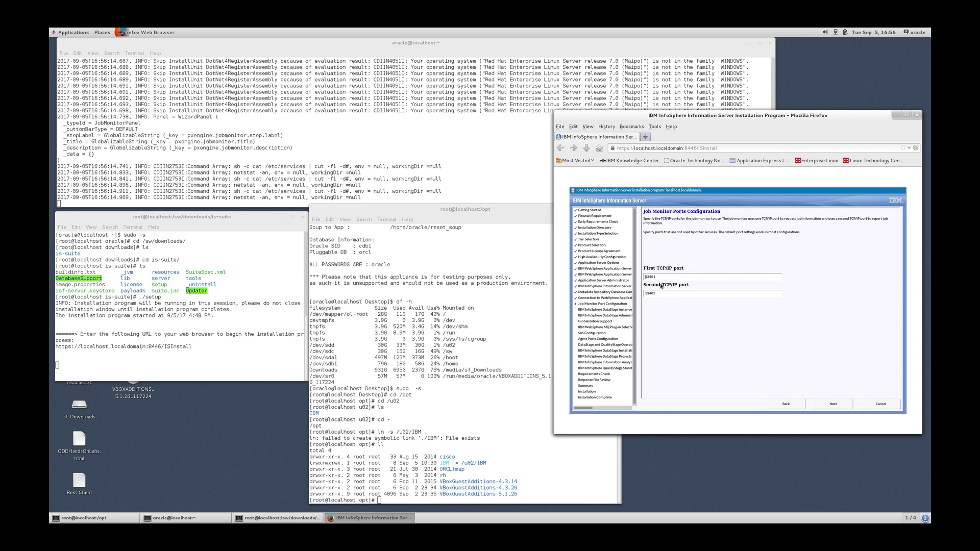
# Keep default job monitor and RPC ports and make the DataStage administrator an existing user.
pyautogui.click(827, 406)
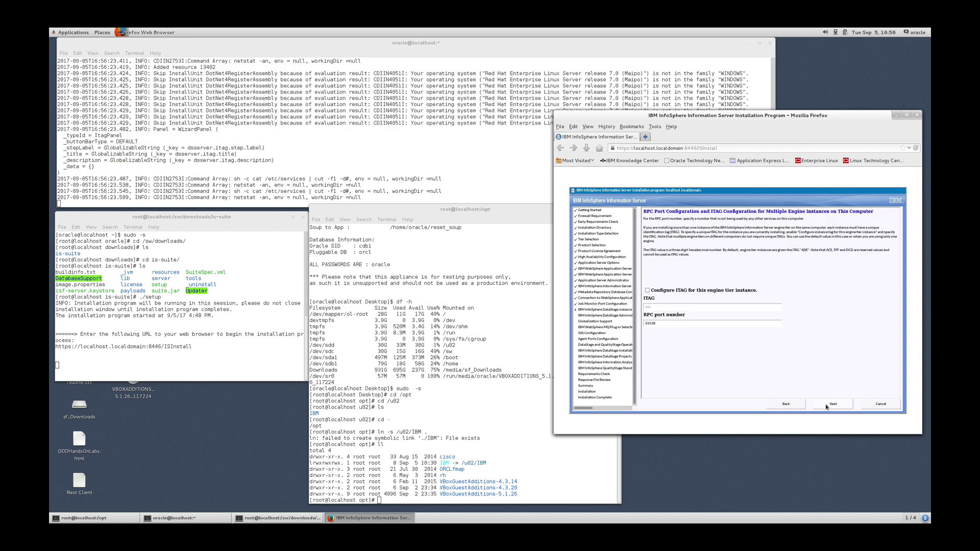
pyautogui.click(828, 406)
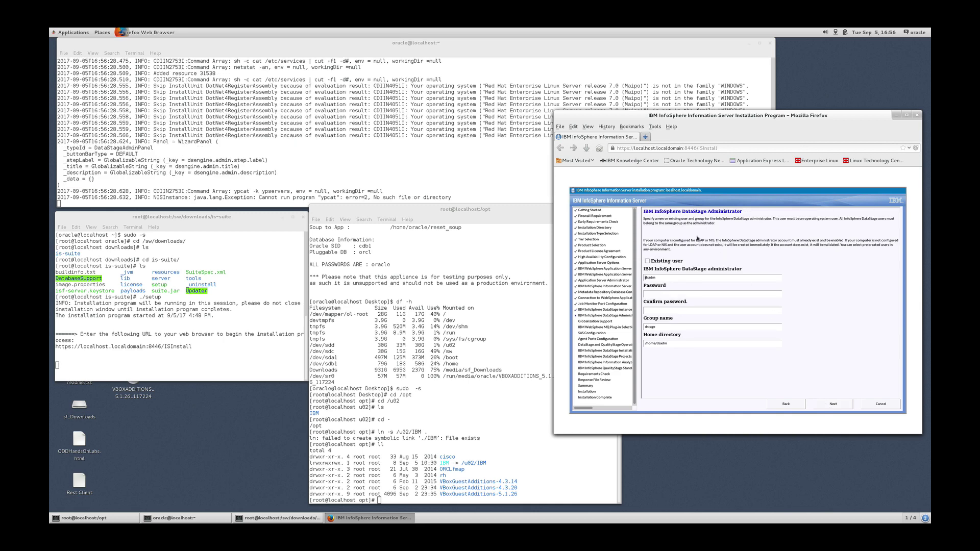
pyautogui.click(648, 262)
pyautogui.click(832, 404)
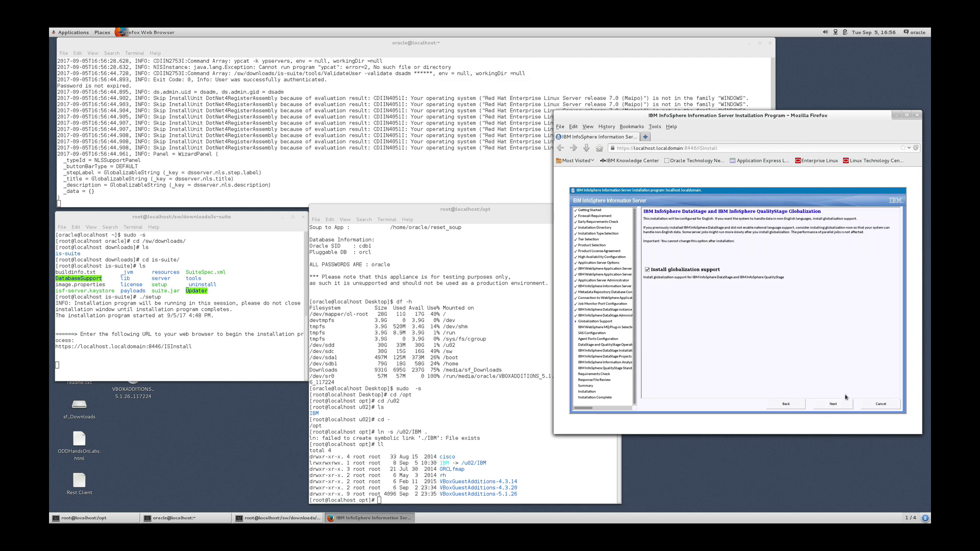
# Keep globalization support, skip WebSphere MQ and SAS, and accept the default ASB agent port.
pyautogui.click(833, 404)
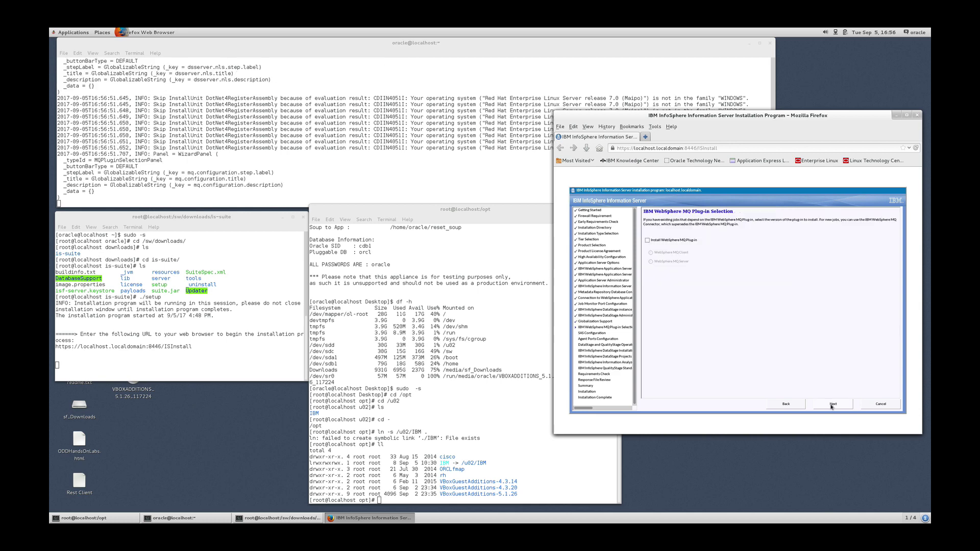
pyautogui.click(833, 405)
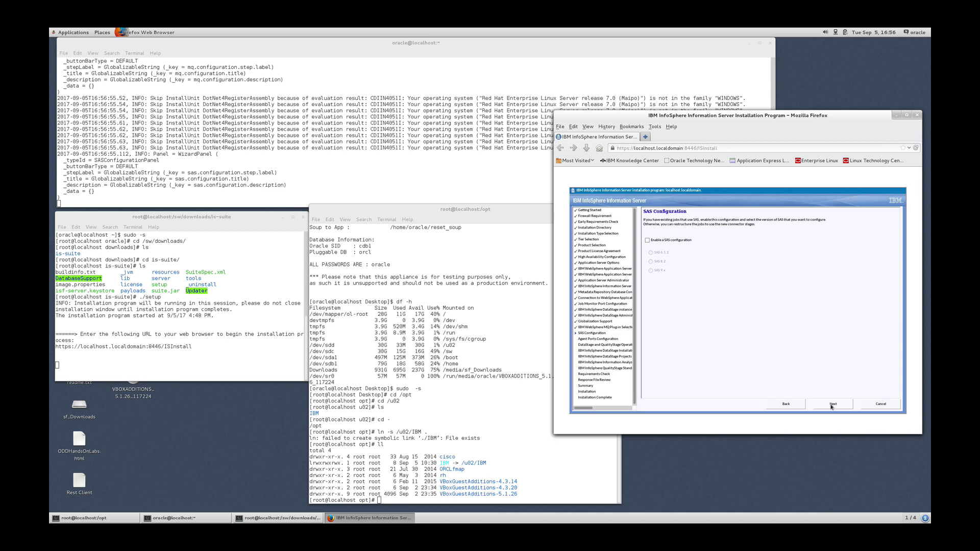
pyautogui.click(833, 404)
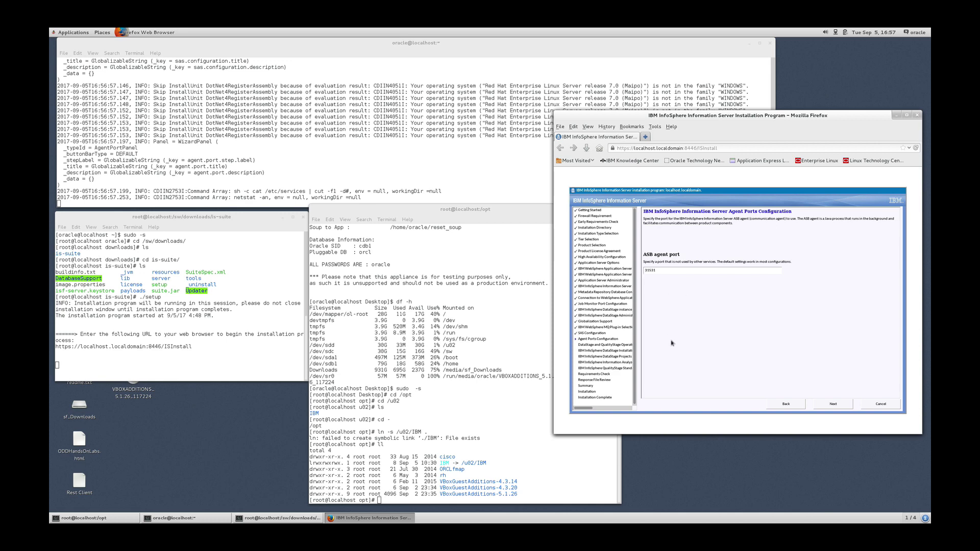
pyautogui.click(833, 405)
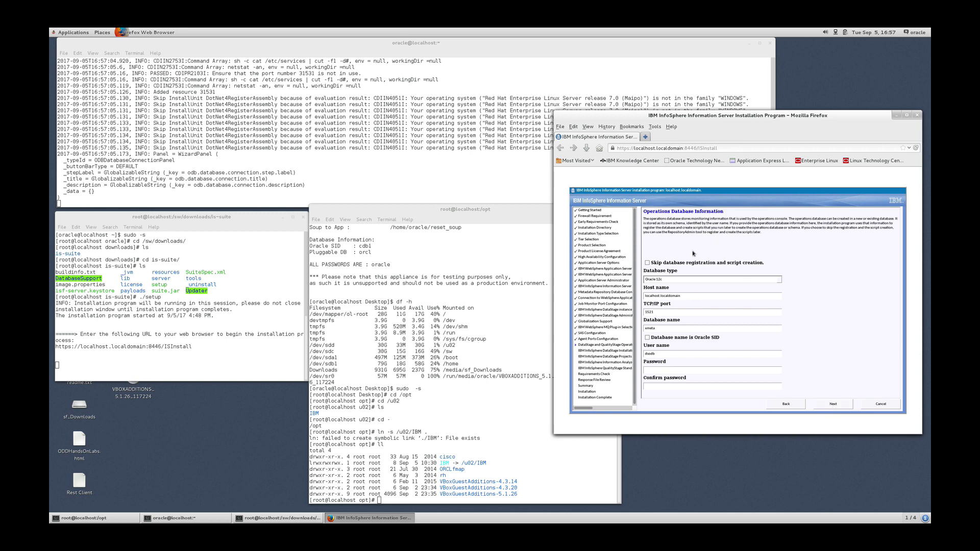
# Skip operations database registration and accept the DataStage edition and dstage1 project.
pyautogui.click(647, 264)
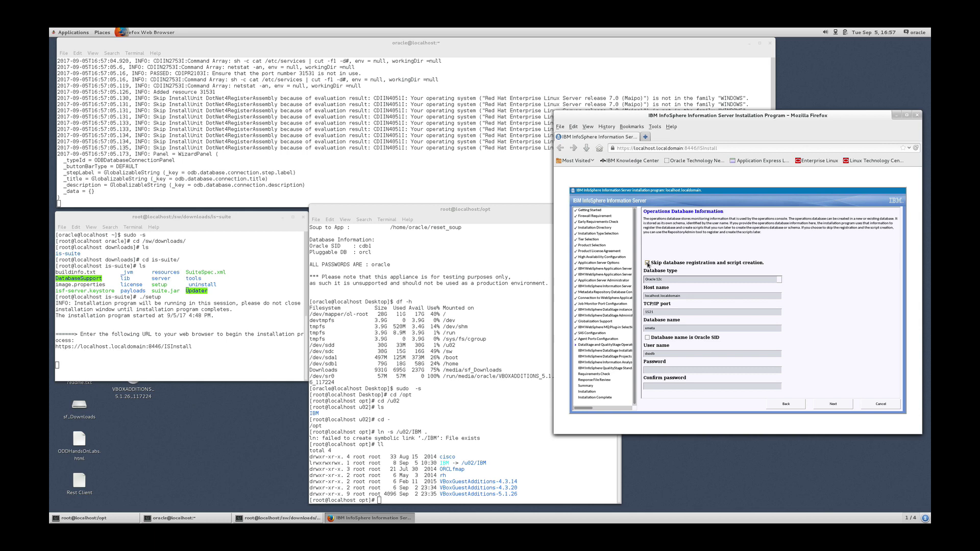
pyautogui.click(835, 404)
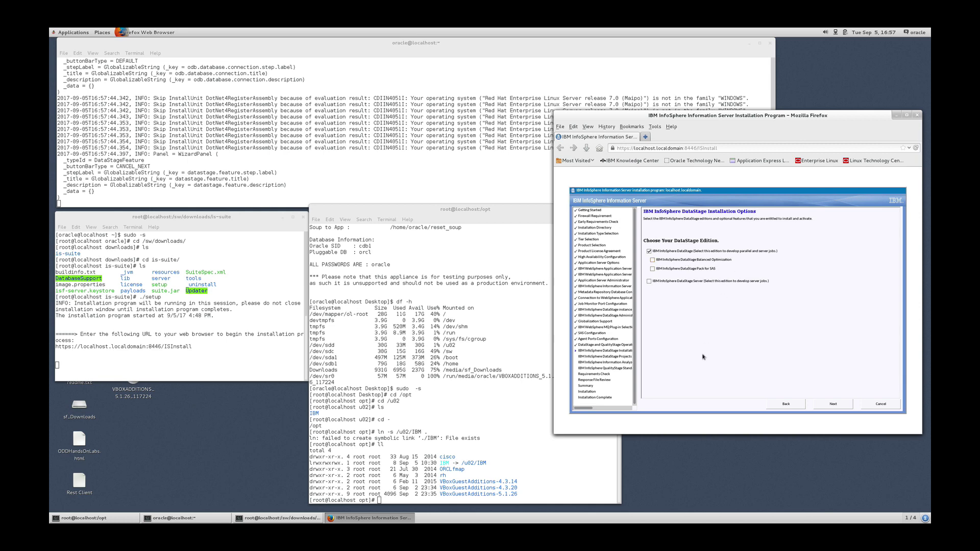
pyautogui.click(832, 404)
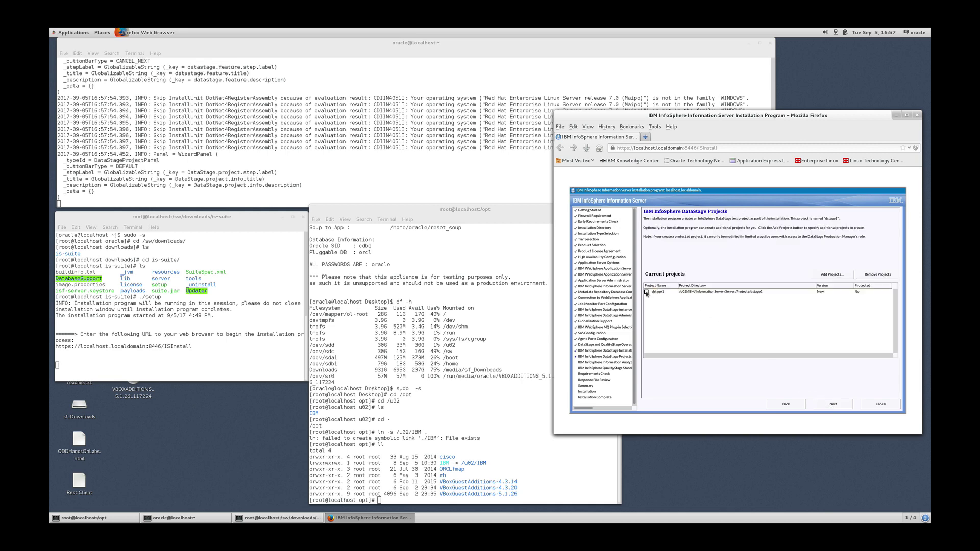
pyautogui.click(836, 404)
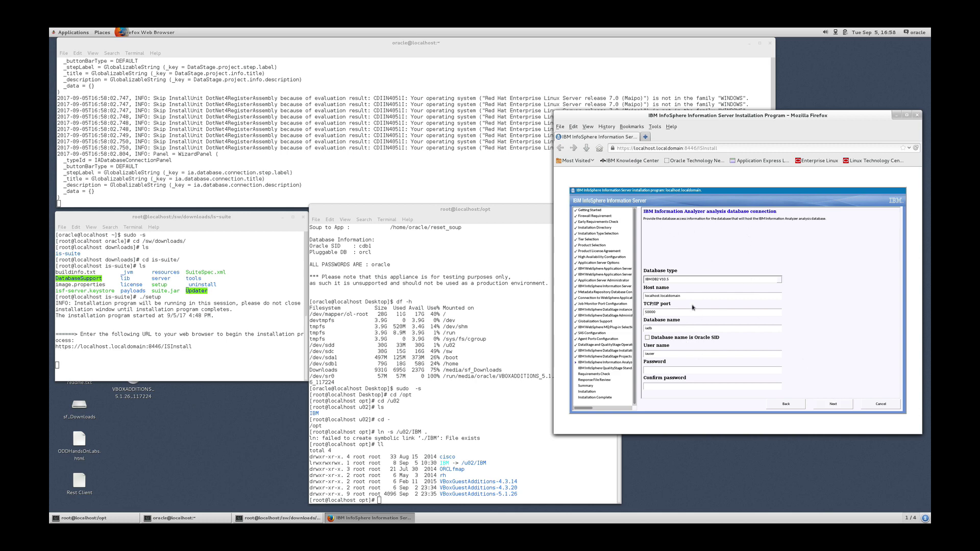
# Switch the analysis database to Oracle 12c named 'orcl' and submit both database pages.
pyautogui.click(780, 281)
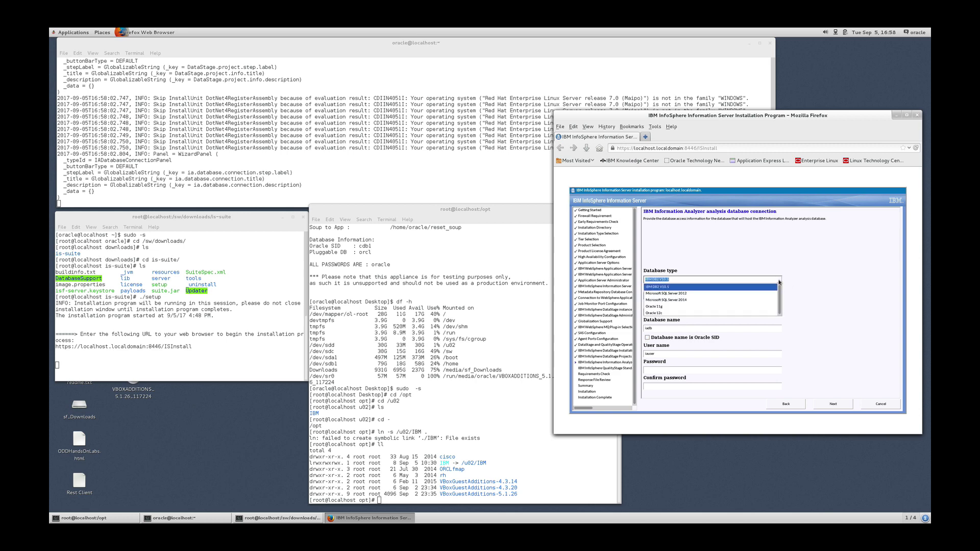
pyautogui.click(660, 313)
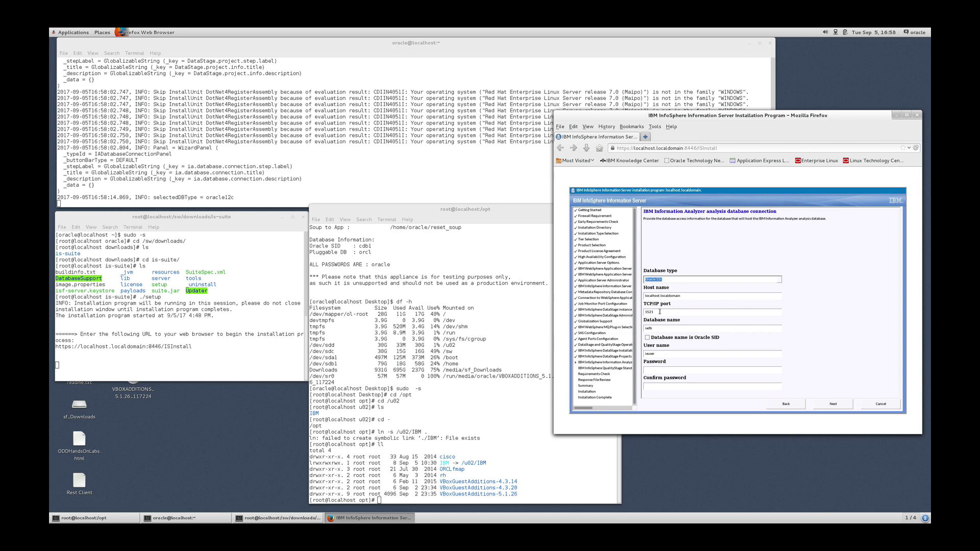
pyautogui.doubleClick(654, 328)
pyautogui.write('orcl')
pyautogui.click(836, 405)
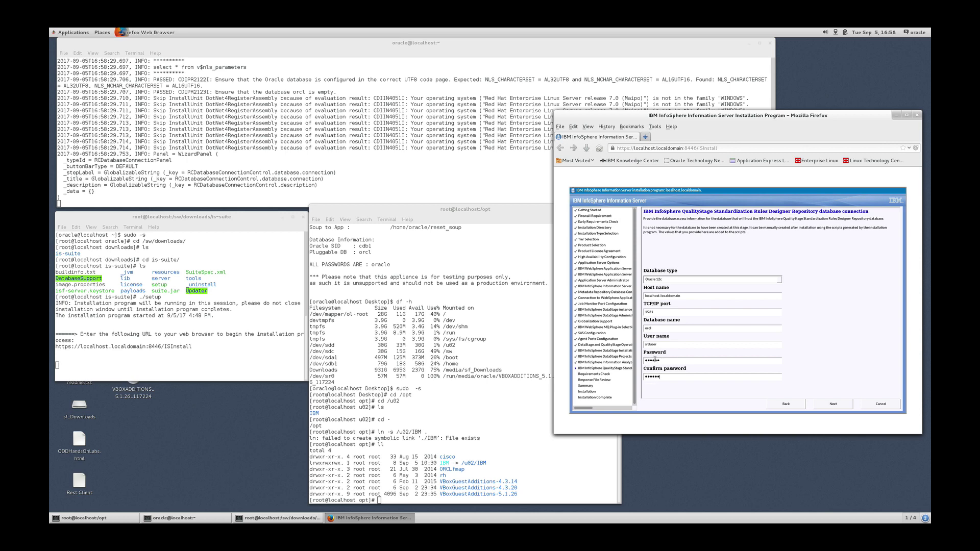
pyautogui.click(834, 405)
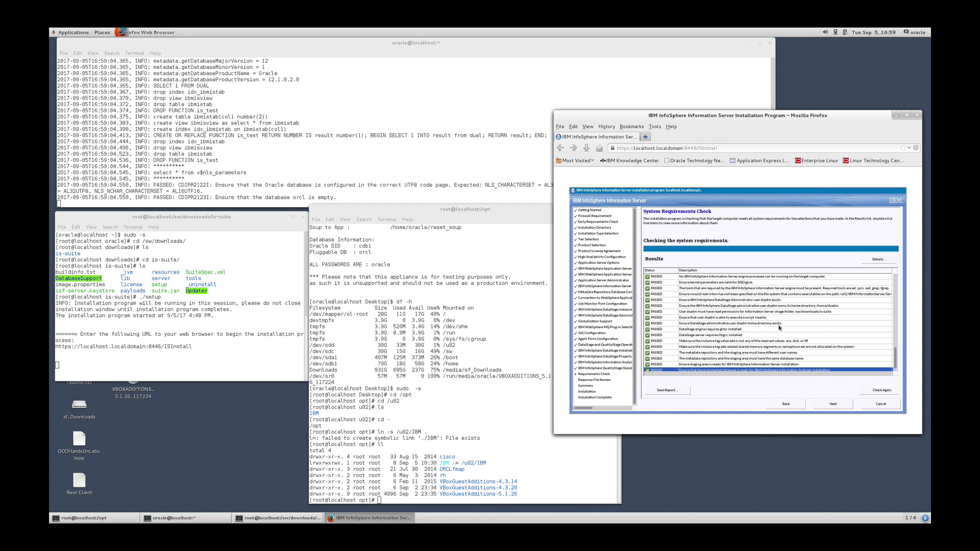
# Scroll the Results list to review the completed checks, all PASSED.
pyautogui.scroll(-1, 780, 328)
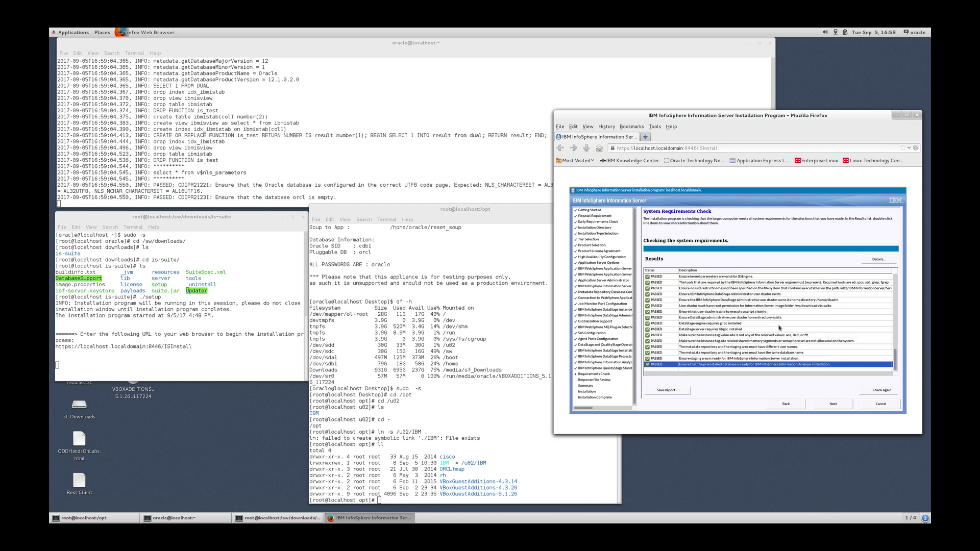
# Continue past the fully passed System Requirements Check.
pyautogui.click(833, 404)
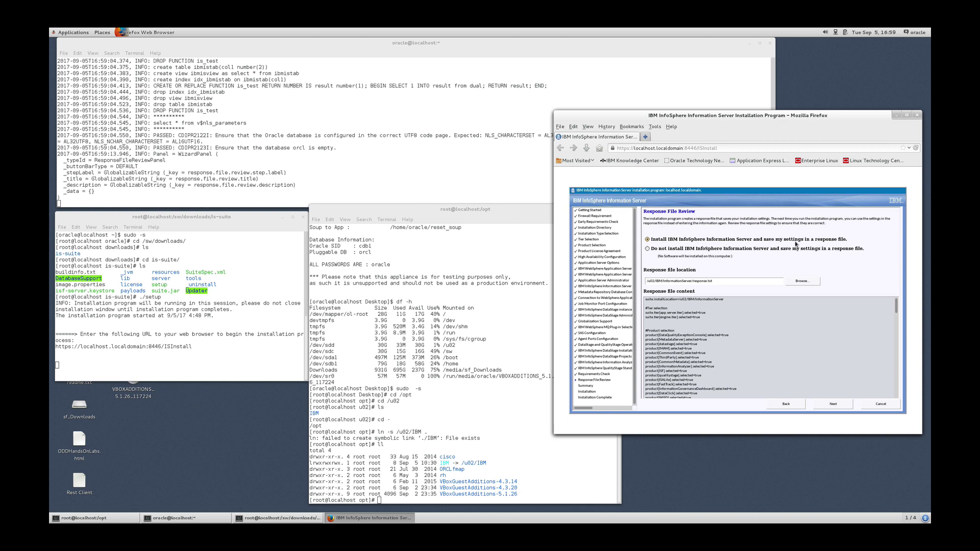
# Accept saving a response file, review the Preinstallation Summary, and begin the installation.
pyautogui.click(833, 405)
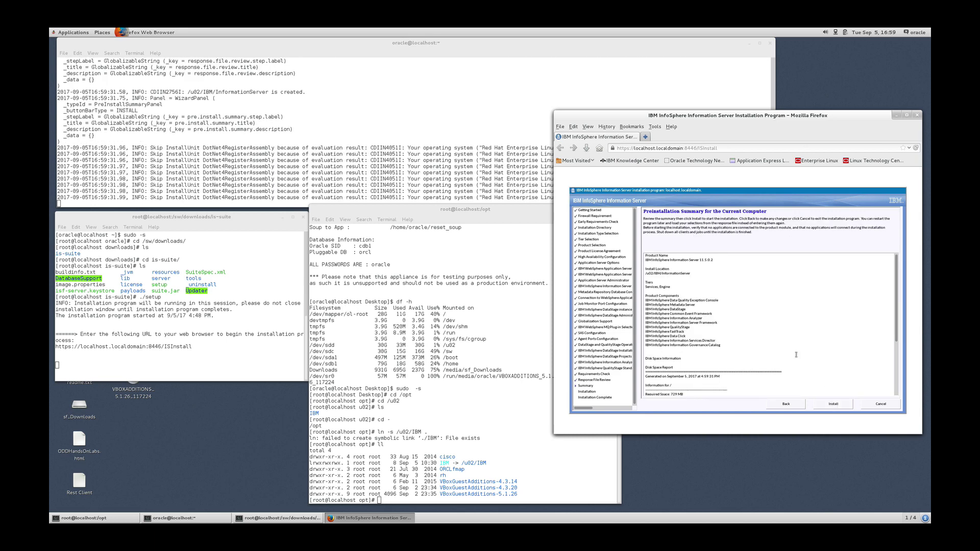
pyautogui.scroll(-5, 796, 354)
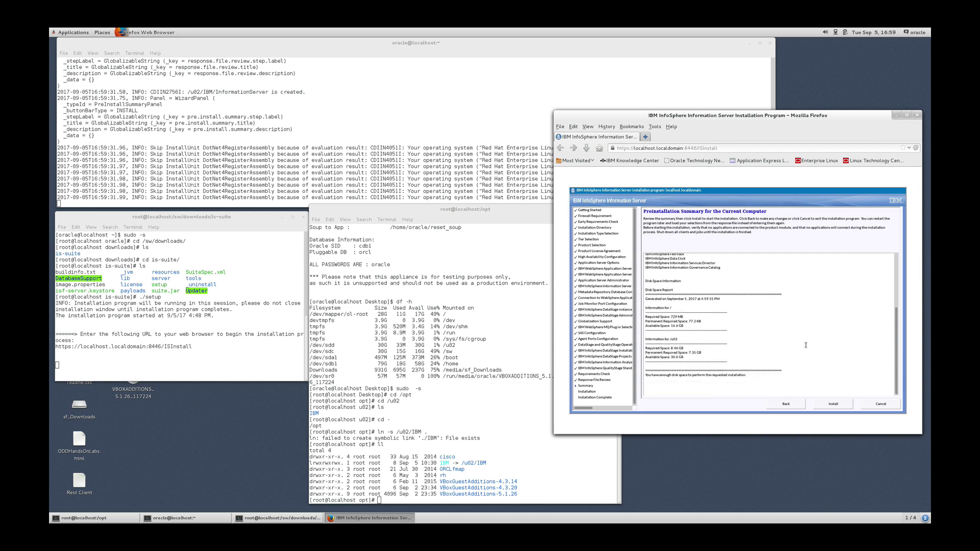
pyautogui.click(834, 405)
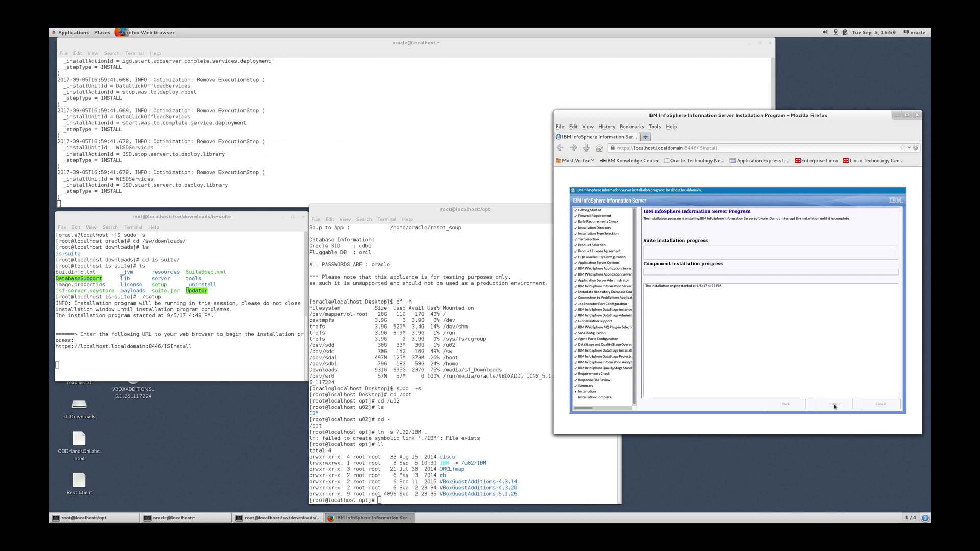
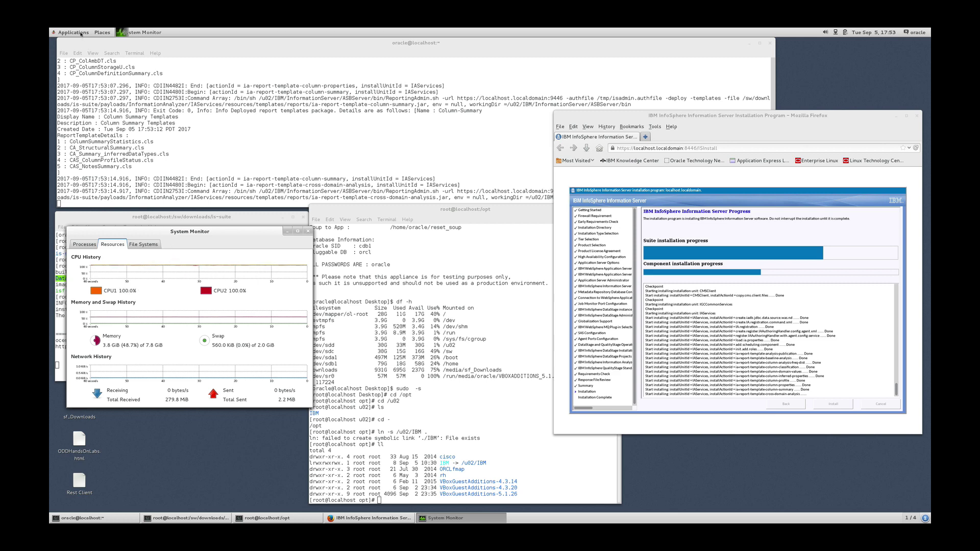
# Browse the Applications menu's Accessories and System Tools while the InfoSphere installer finishes.
pyautogui.click(81, 34)
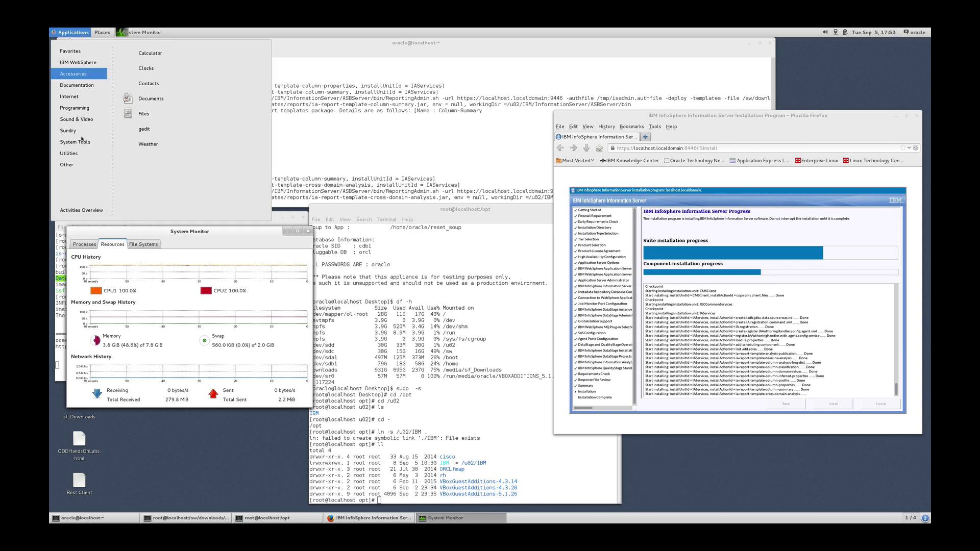
pyautogui.moveTo(82, 145)
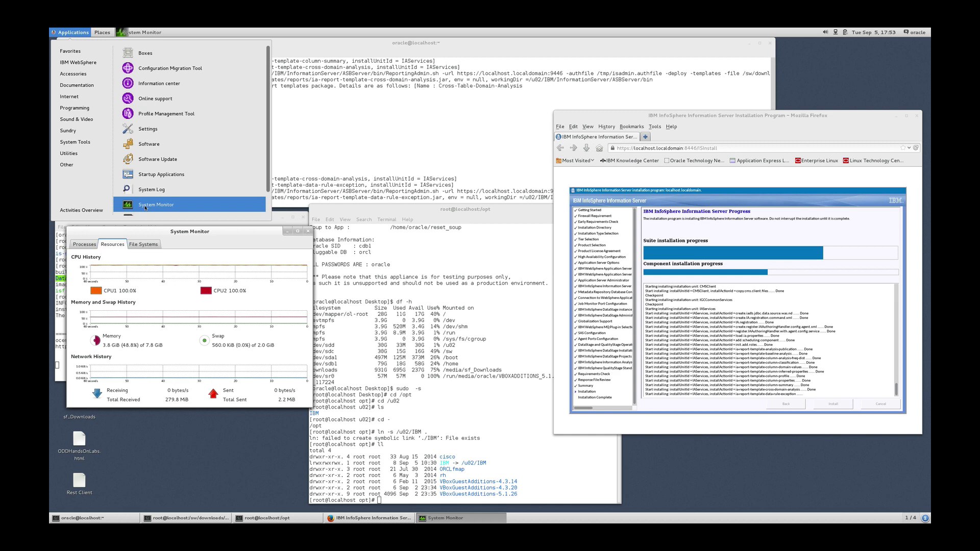
pyautogui.click(181, 239)
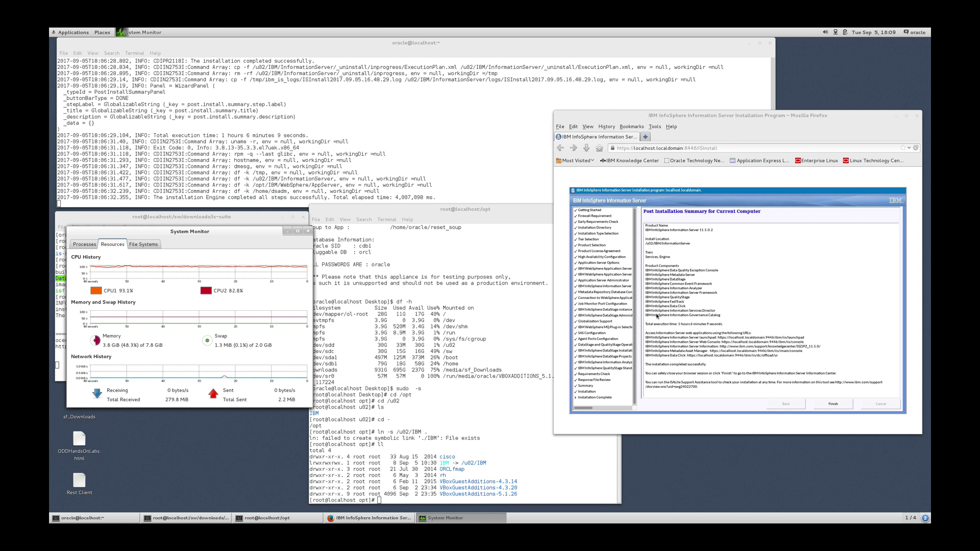
# Finish the InfoSphere installation wizard, which opens the IBM Knowledge Center in Firefox.
pyautogui.click(836, 405)
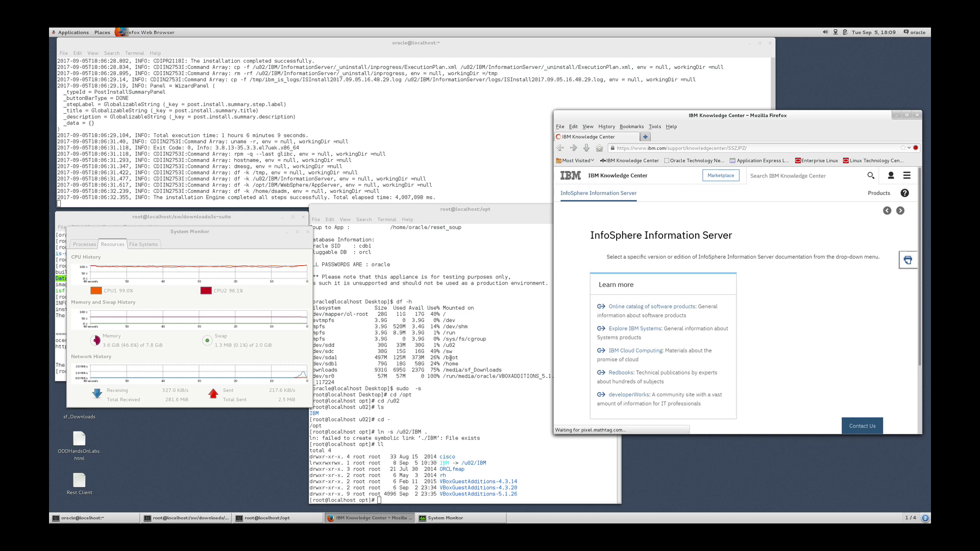
# List running IBM processes in the root terminal with 'ps -ef | grep IBM'.
pyautogui.click(451, 357)
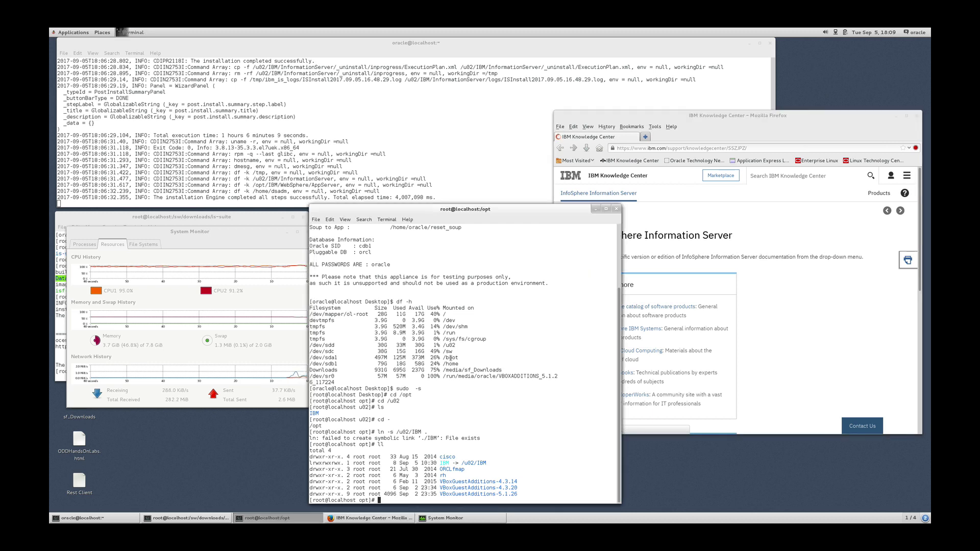
pyautogui.write('ps -e')
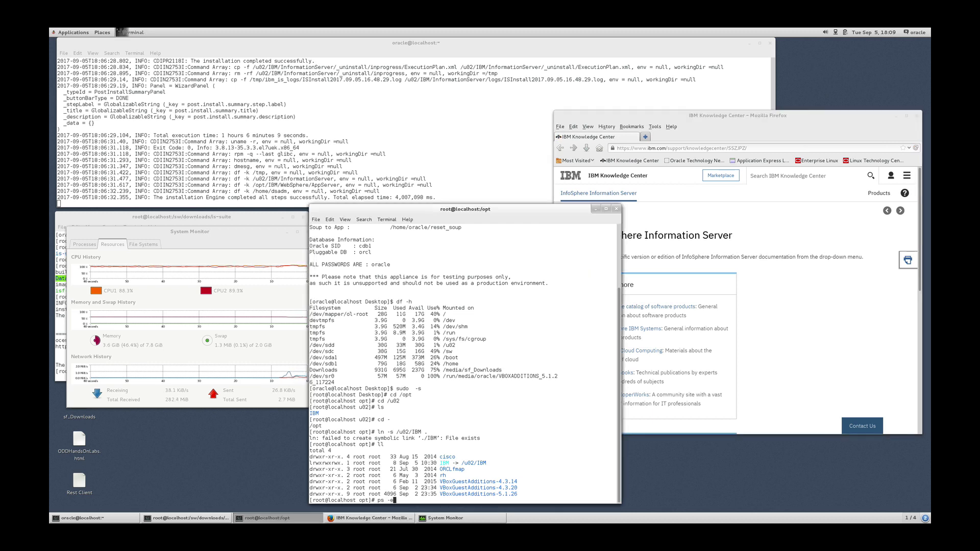
pyautogui.write('f | grep IBM')
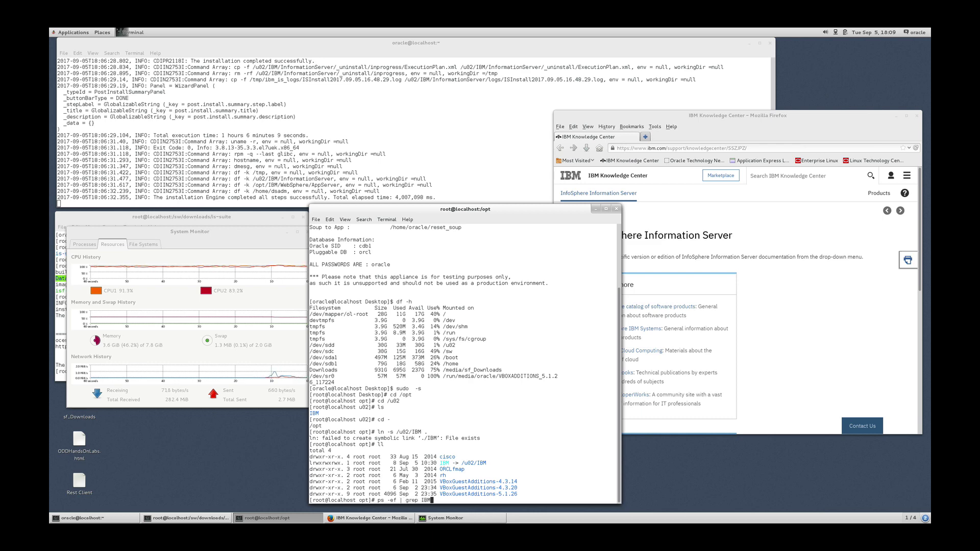
pyautogui.press('Return')
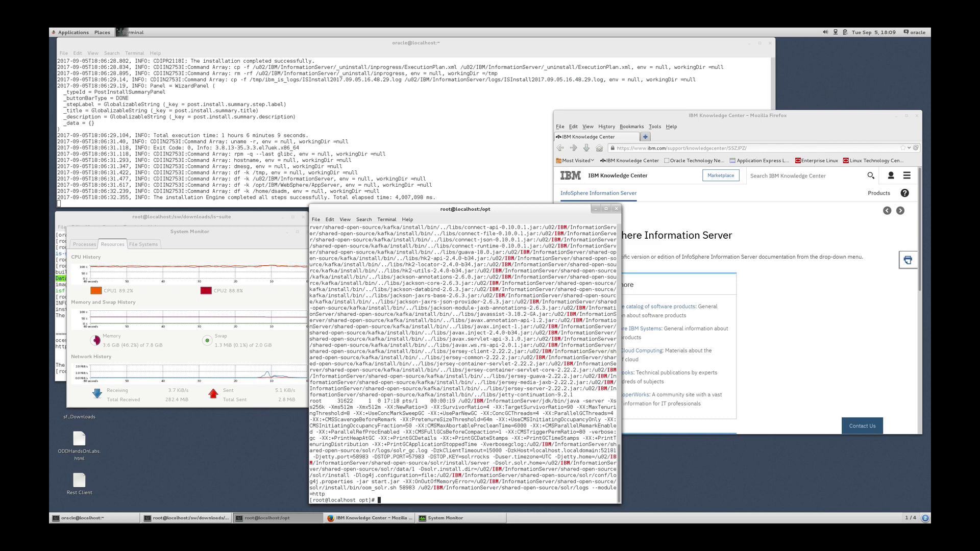
pyautogui.moveTo(429, 210); pyautogui.dragTo(434, 105)
pyautogui.moveTo(486, 307); pyautogui.dragTo(501, 339)
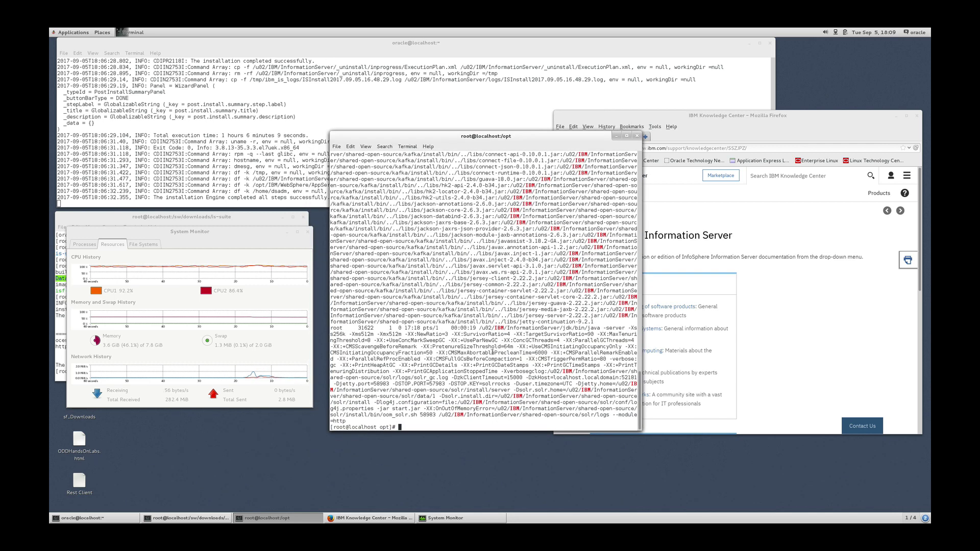
# Count the IBM processes with 'ps -ef | grep IBM | wc -l' (11), then return to Firefox.
pyautogui.press('Up')
pyautogui.write('| wc -l')
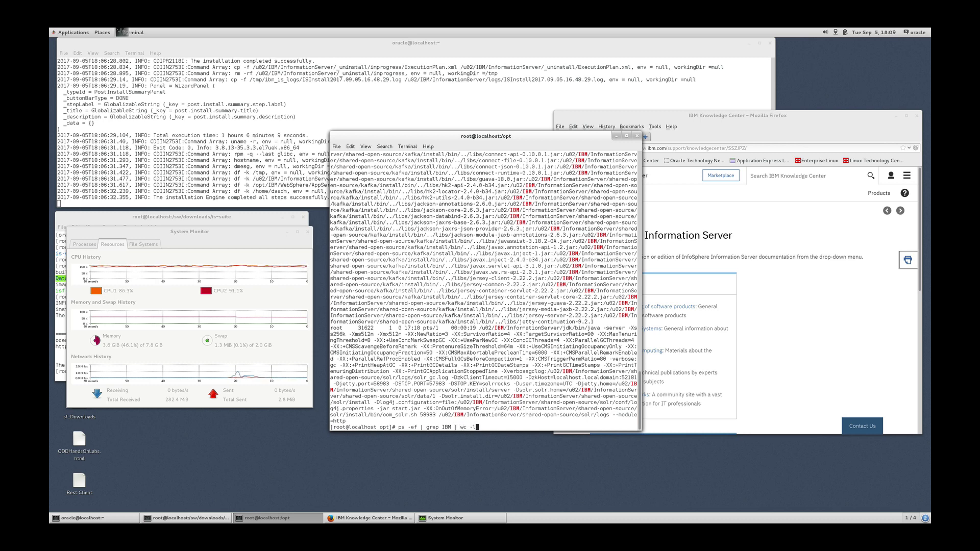
pyautogui.press('Return')
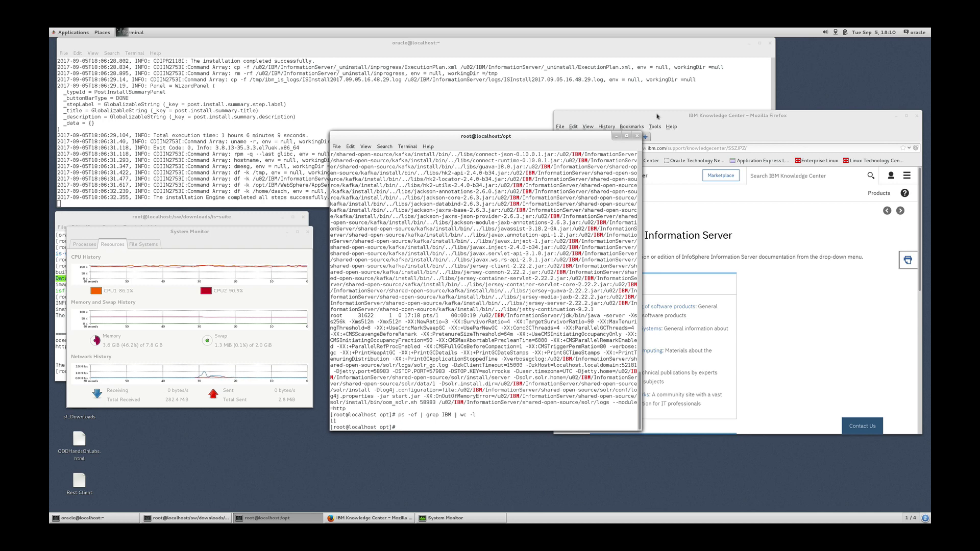
pyautogui.click(649, 149)
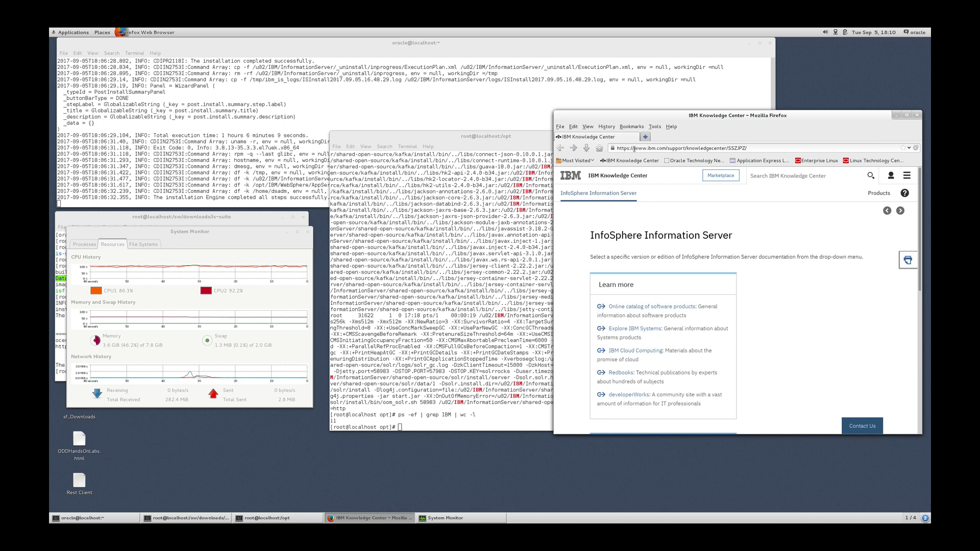
# Navigate Firefox to localhost.localdomain:9043/ibm/console.
pyautogui.moveTo(634, 149); pyautogui.dragTo(755, 152)
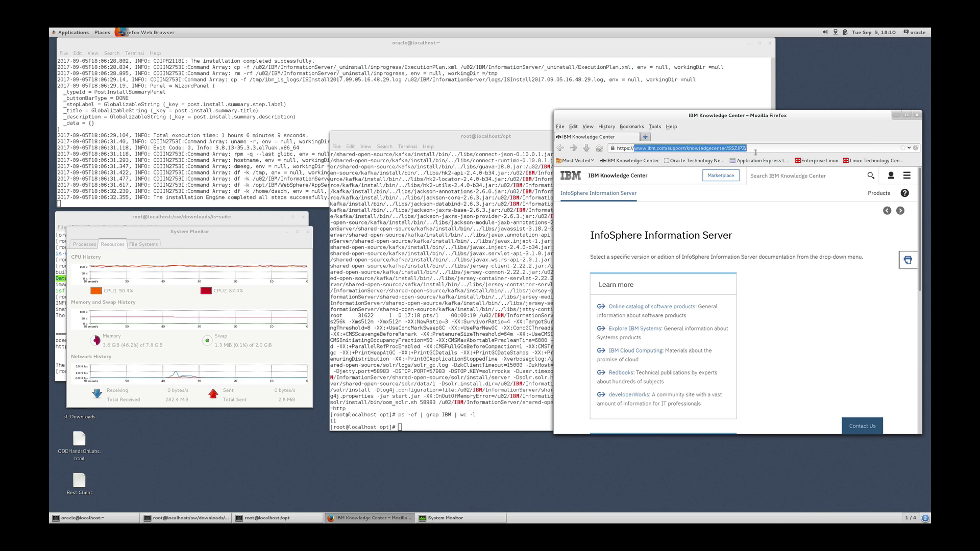
pyautogui.write('localhost/')
pyautogui.press('Right')
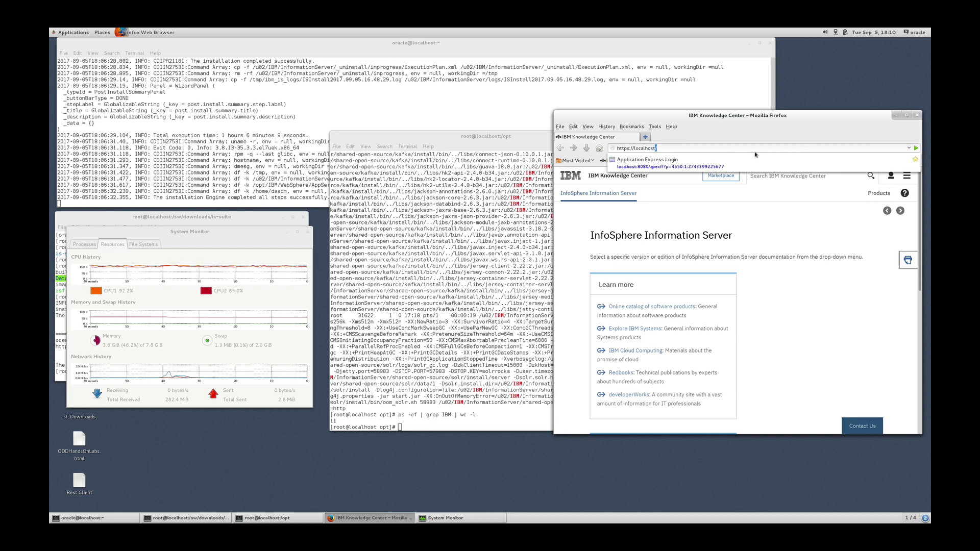
pyautogui.press('BackSpace')
pyautogui.write('.l')
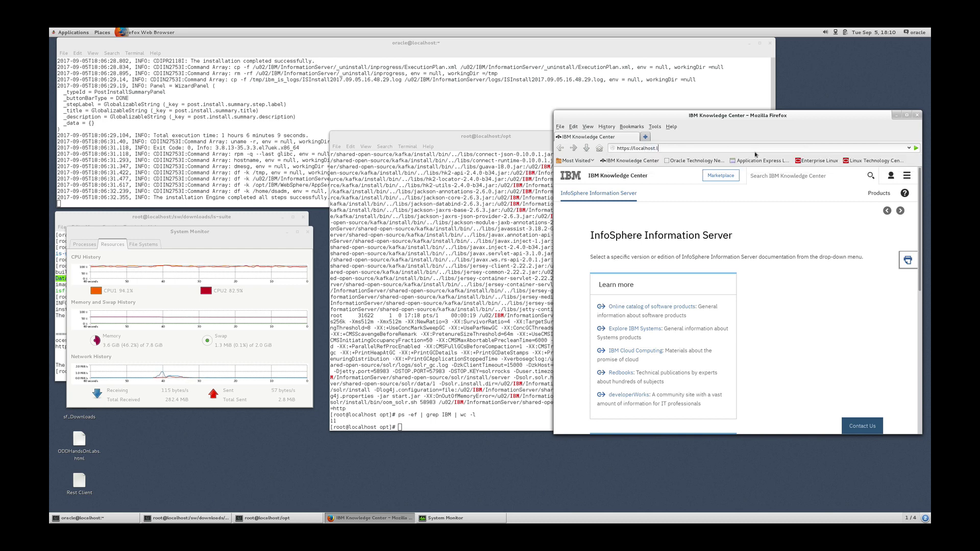
pyautogui.write('ocaldomain:9043')
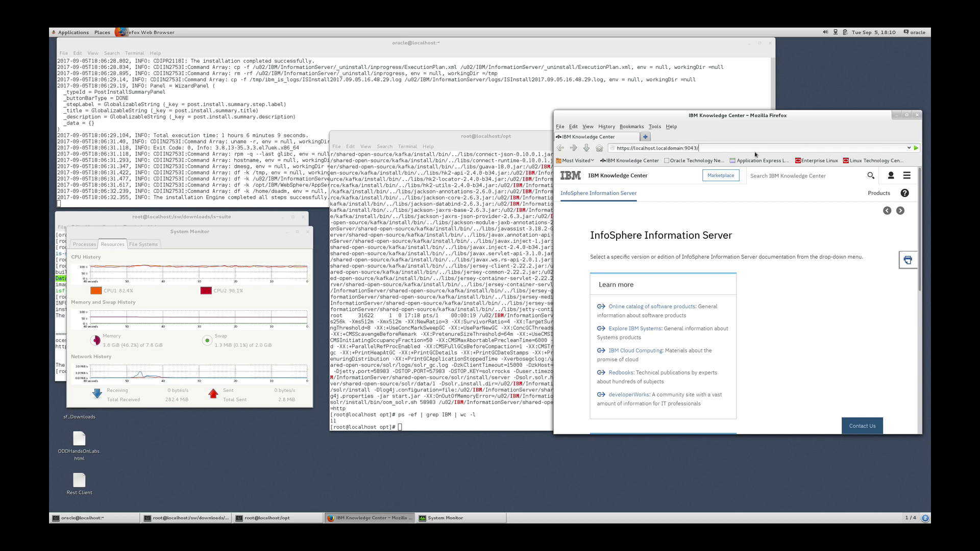
pyautogui.write('/ibm/console')
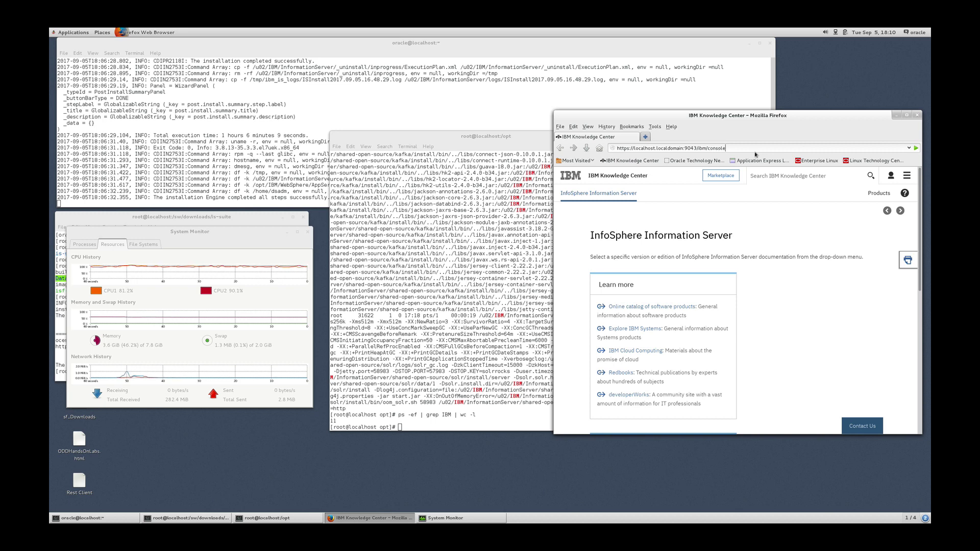
pyautogui.press('Return')
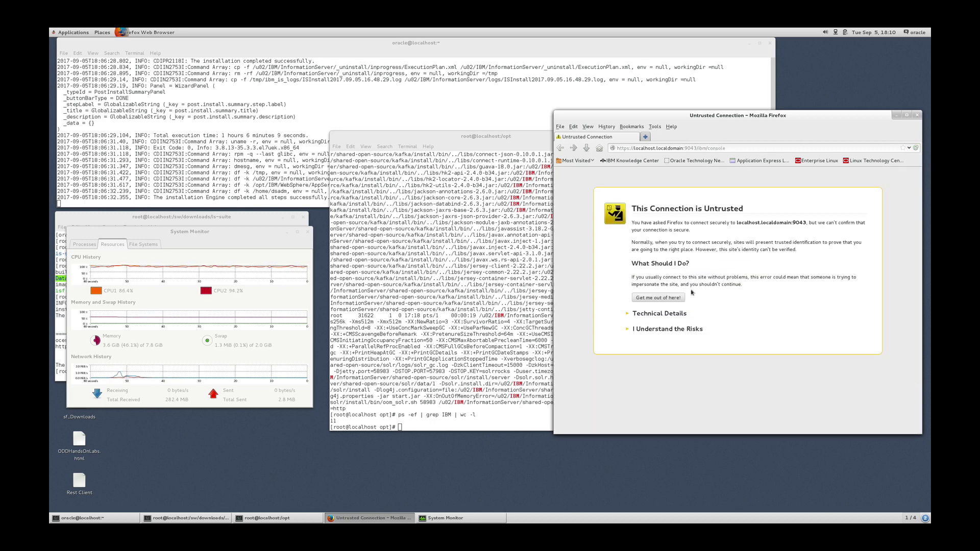
# Accept the console's untrusted certificate by adding and confirming a security exception.
pyautogui.click(646, 329)
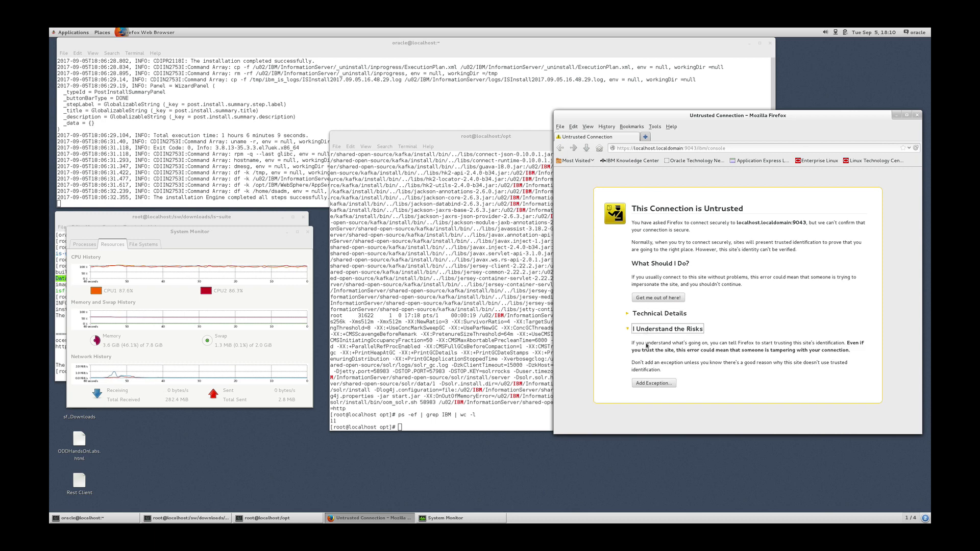
pyautogui.click(654, 384)
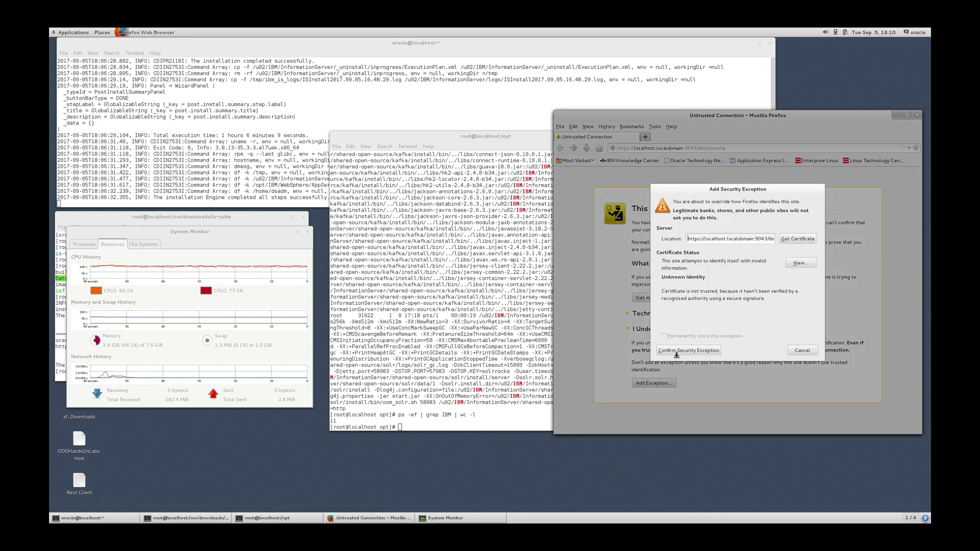
pyautogui.click(677, 352)
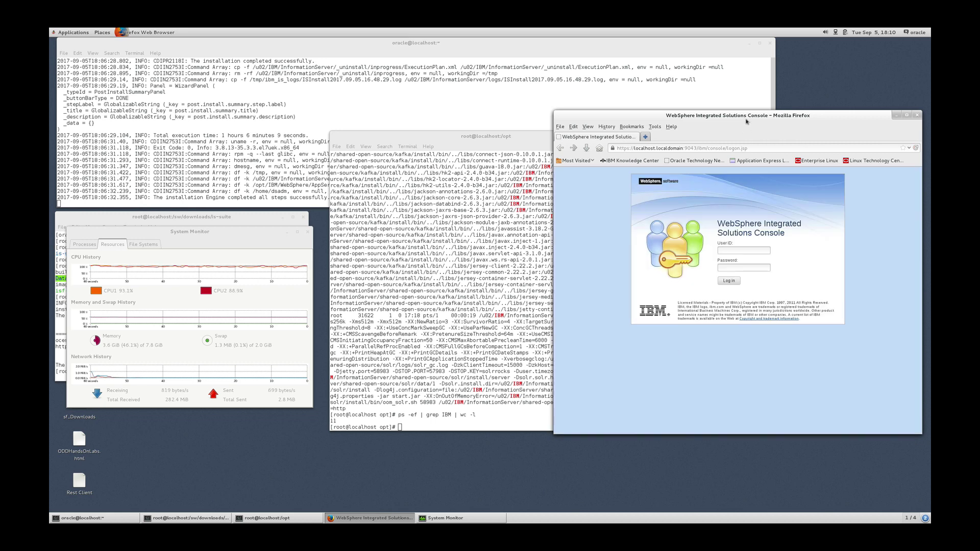
# Log in to the WebSphere console with the admin user ID, then open a blank new tab.
pyautogui.moveTo(729, 111); pyautogui.dragTo(696, 78)
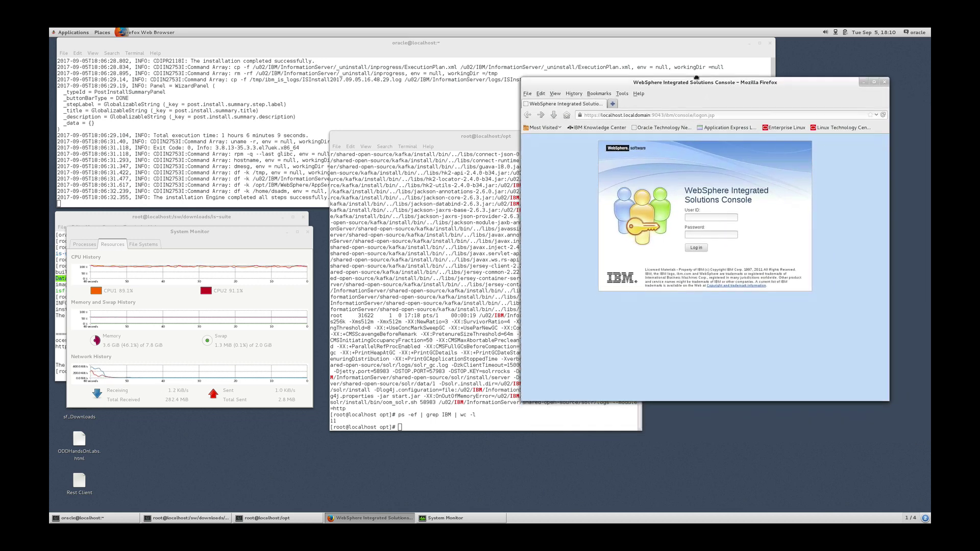
pyautogui.click(708, 215)
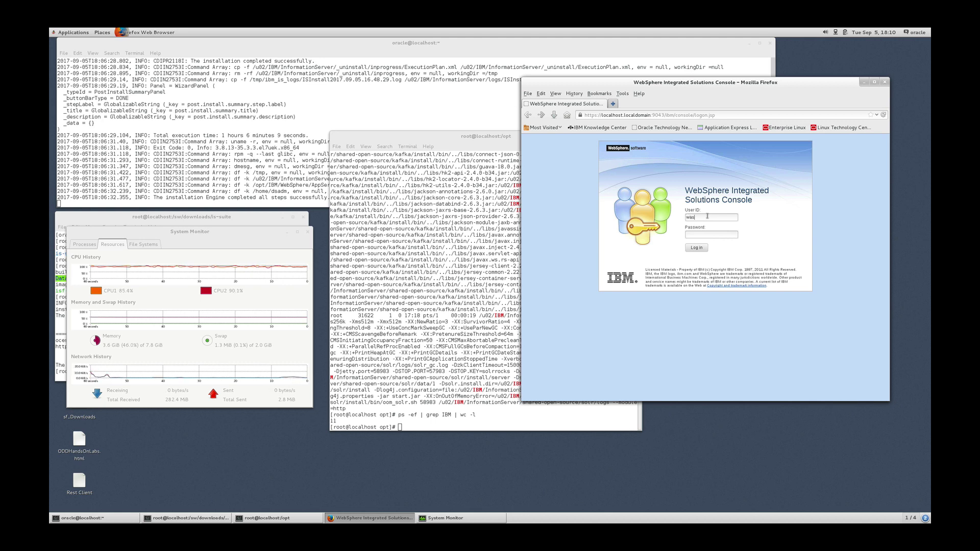
pyautogui.write('wasadmin')
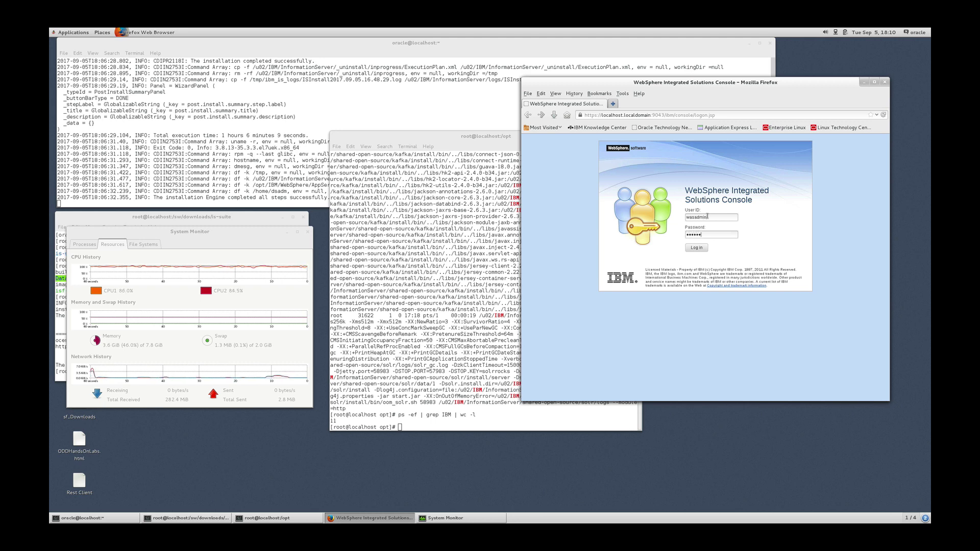
pyautogui.press('Return')
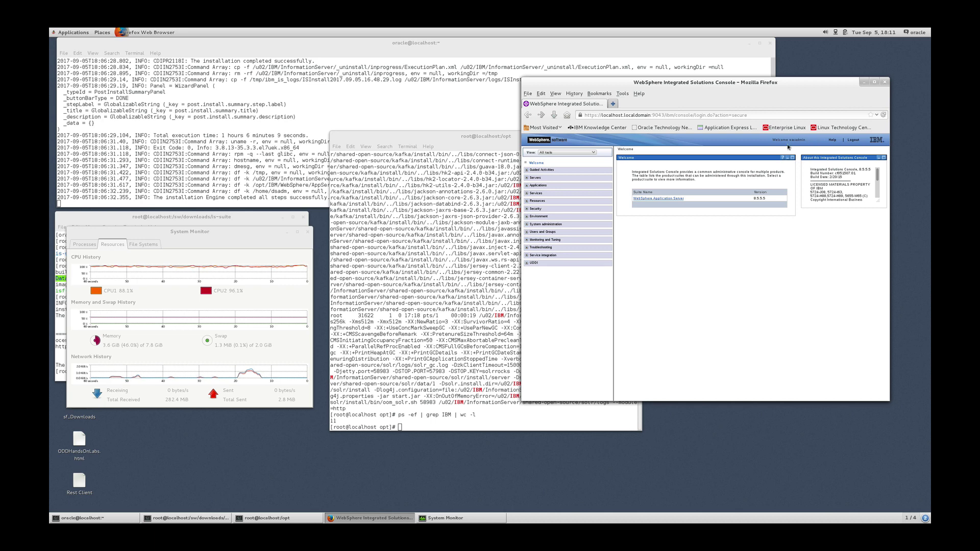
pyautogui.click(614, 104)
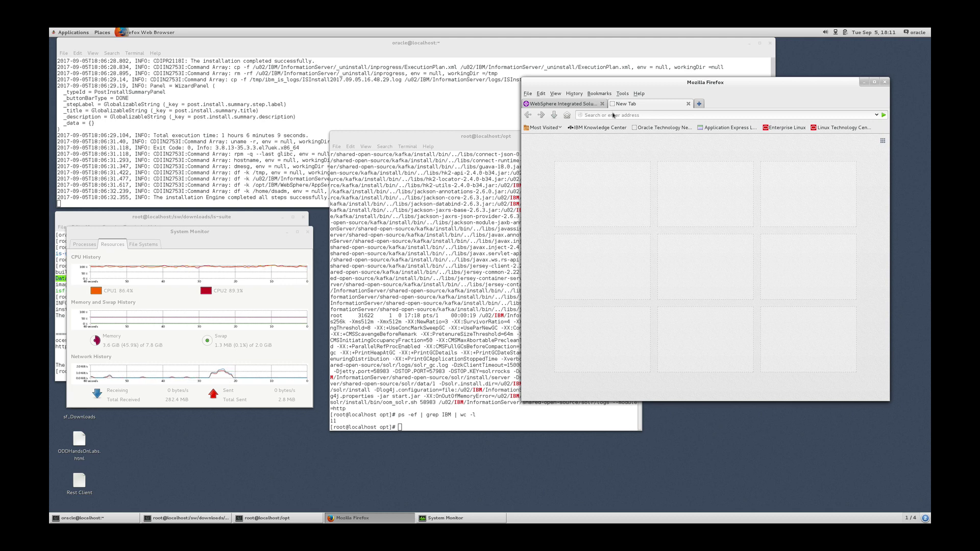
pyautogui.write('https:/')
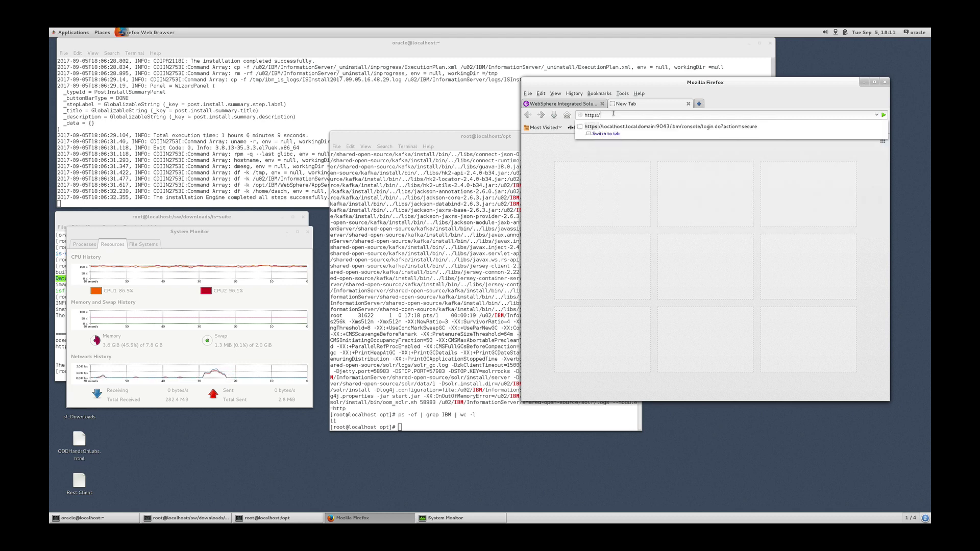
pyautogui.write('/localhost.loc')
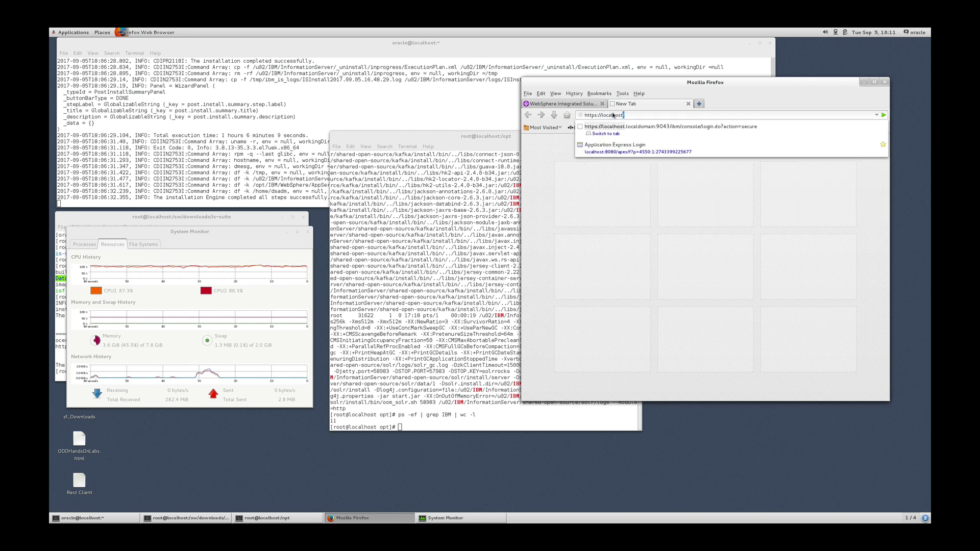
pyautogui.write('aldomain')
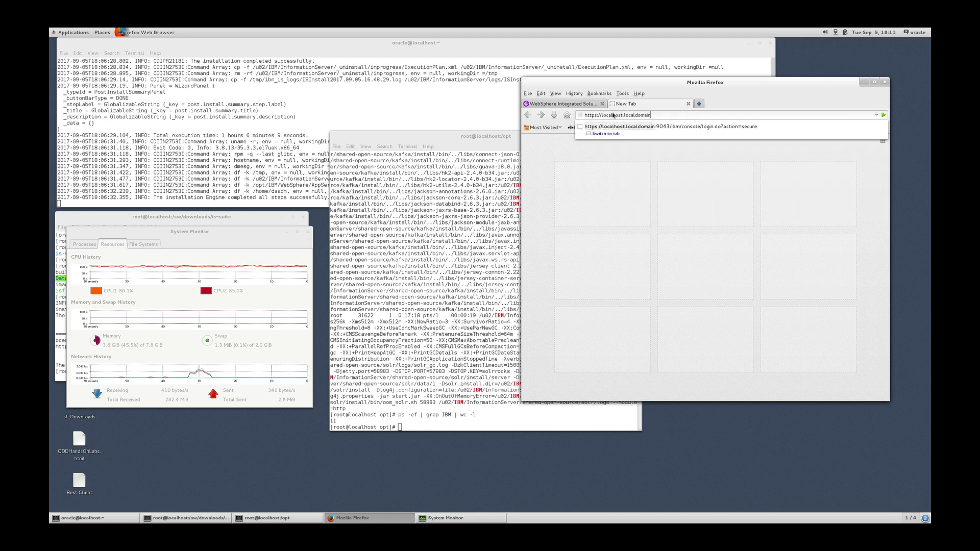
pyautogui.write(':9446')
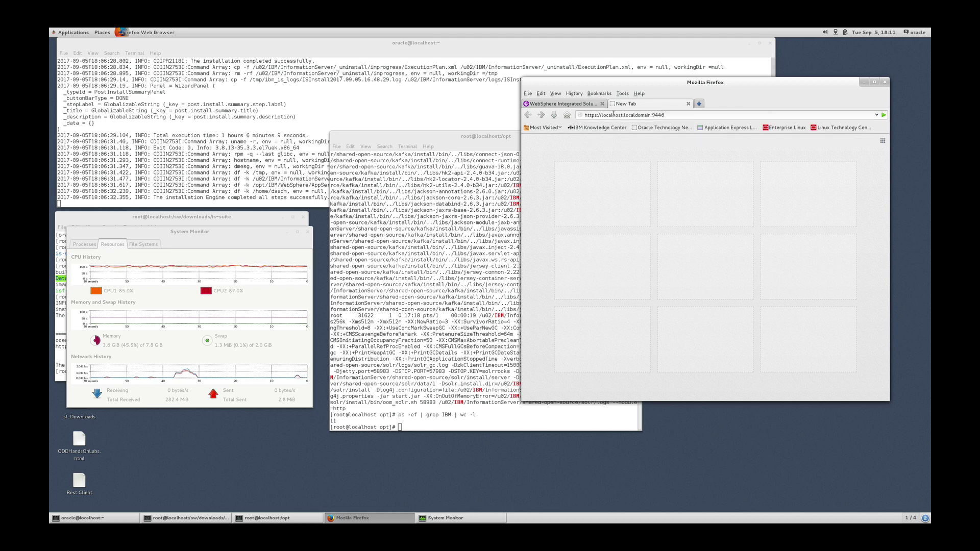
pyautogui.write('/ibm')
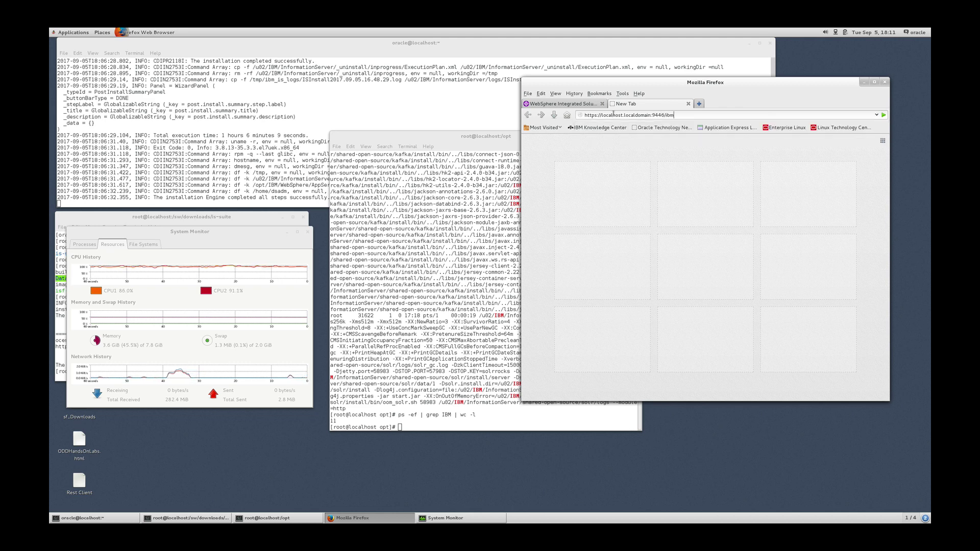
pyautogui.write('/iis/launchpa')
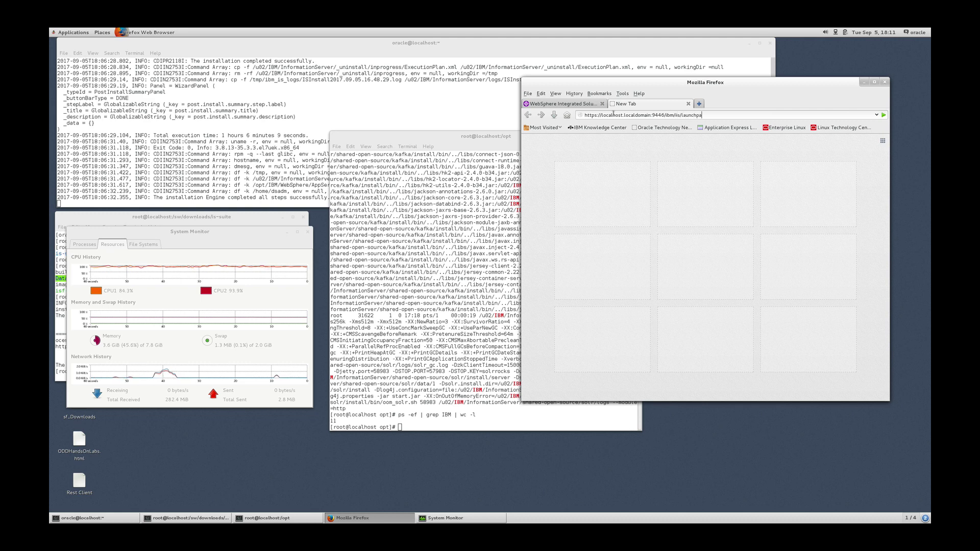
pyautogui.write('d')
pyautogui.press('Return')
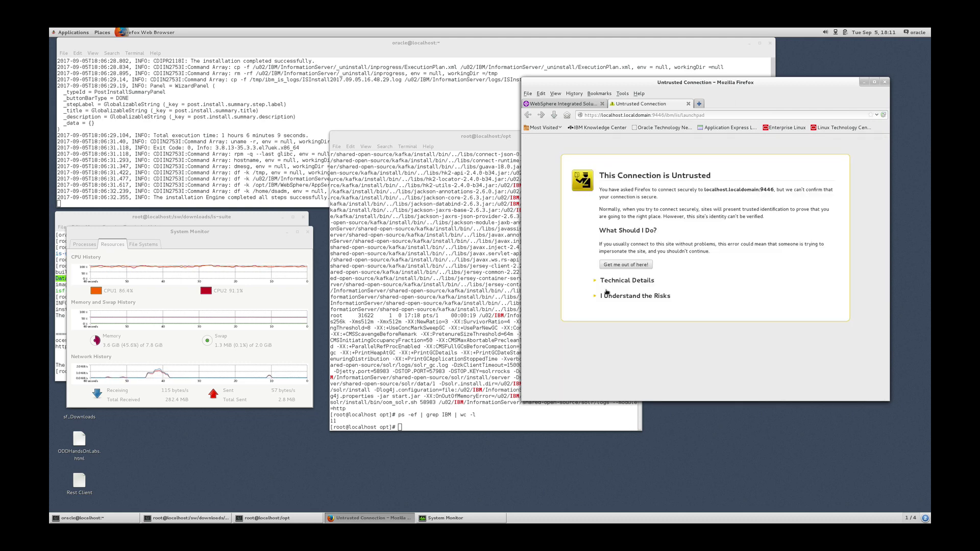
pyautogui.click(605, 297)
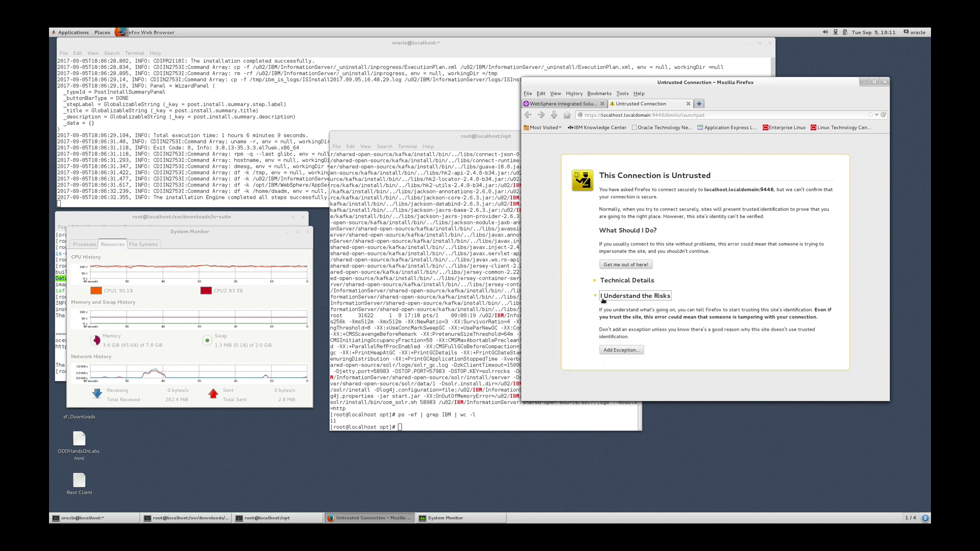
pyautogui.click(605, 351)
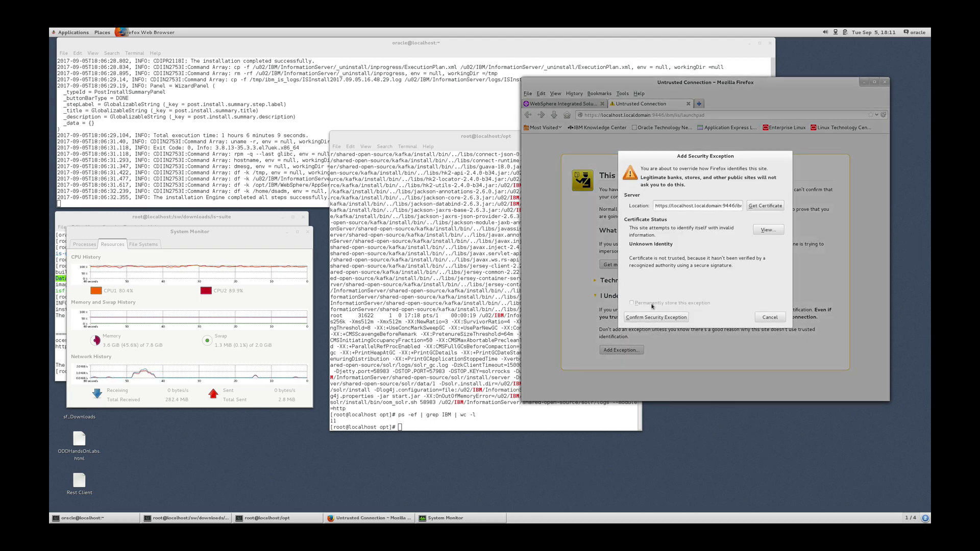
pyautogui.click(648, 317)
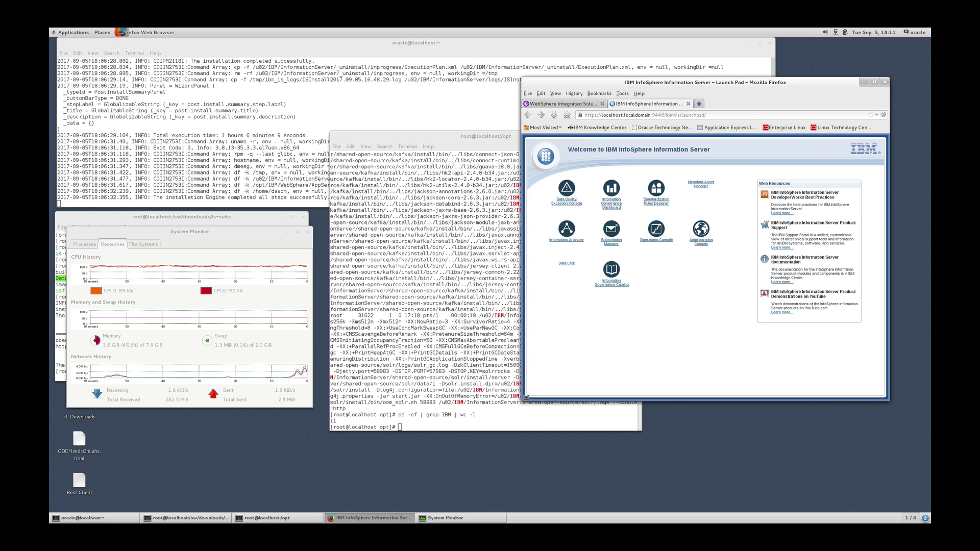
pyautogui.moveTo(524, 404); pyautogui.dragTo(433, 405)
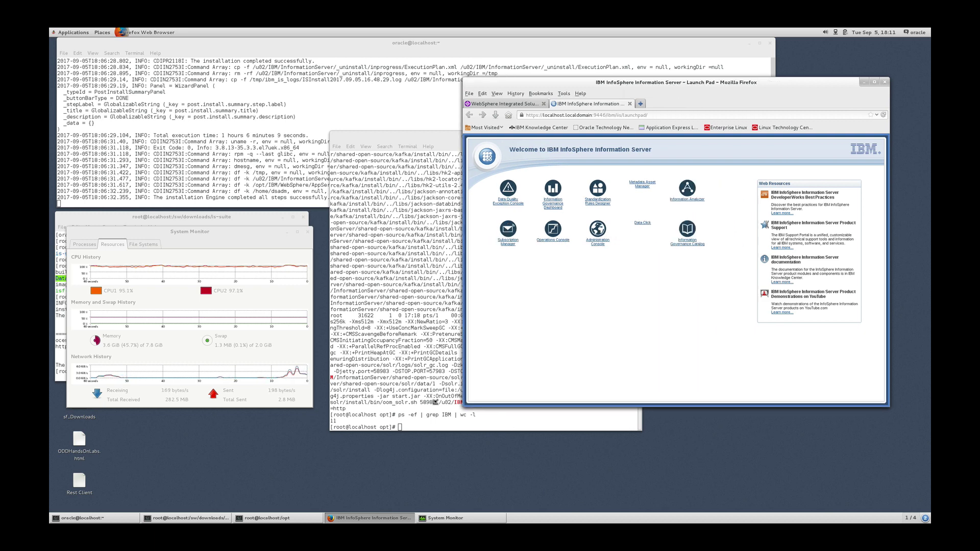